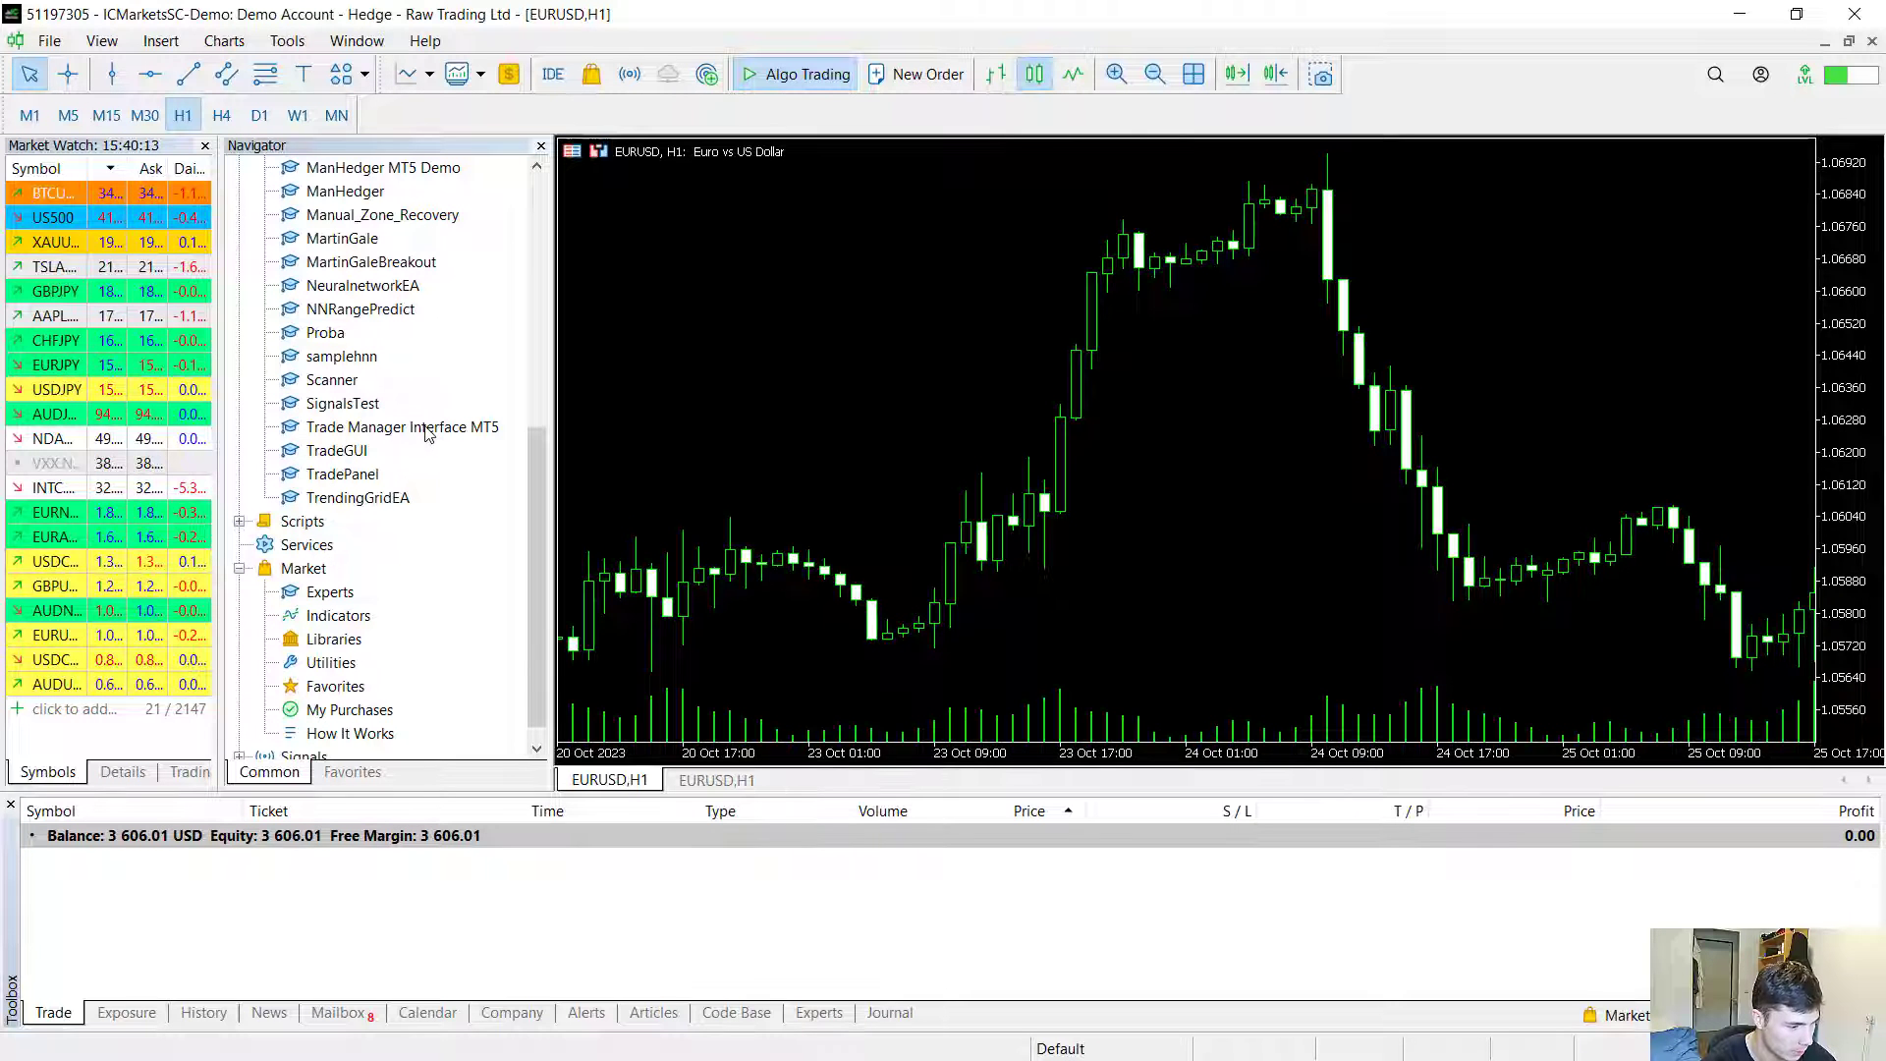
Step: Attach Trade Manager Interface MT5 to the EURUSD H1 chart and reposition its Trade Panel
left_click(423, 431)
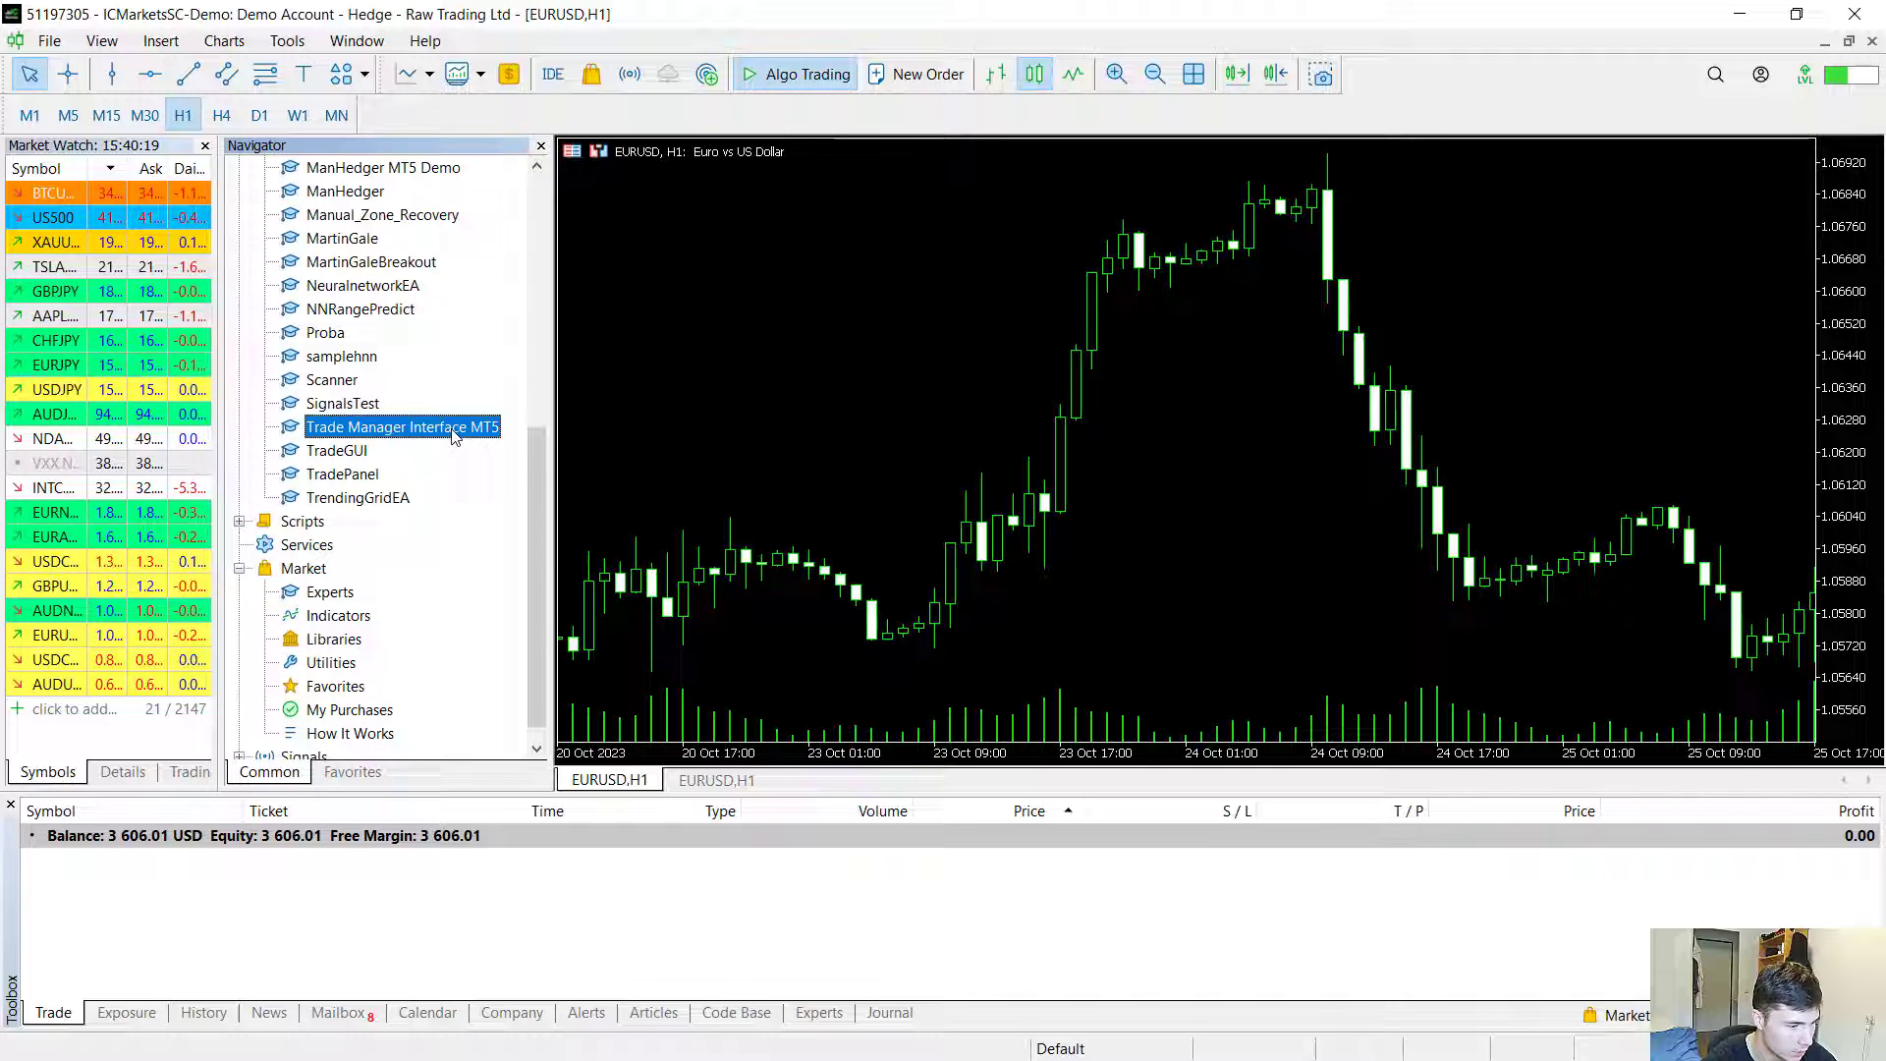
left_click_drag(454, 444, 1076, 423)
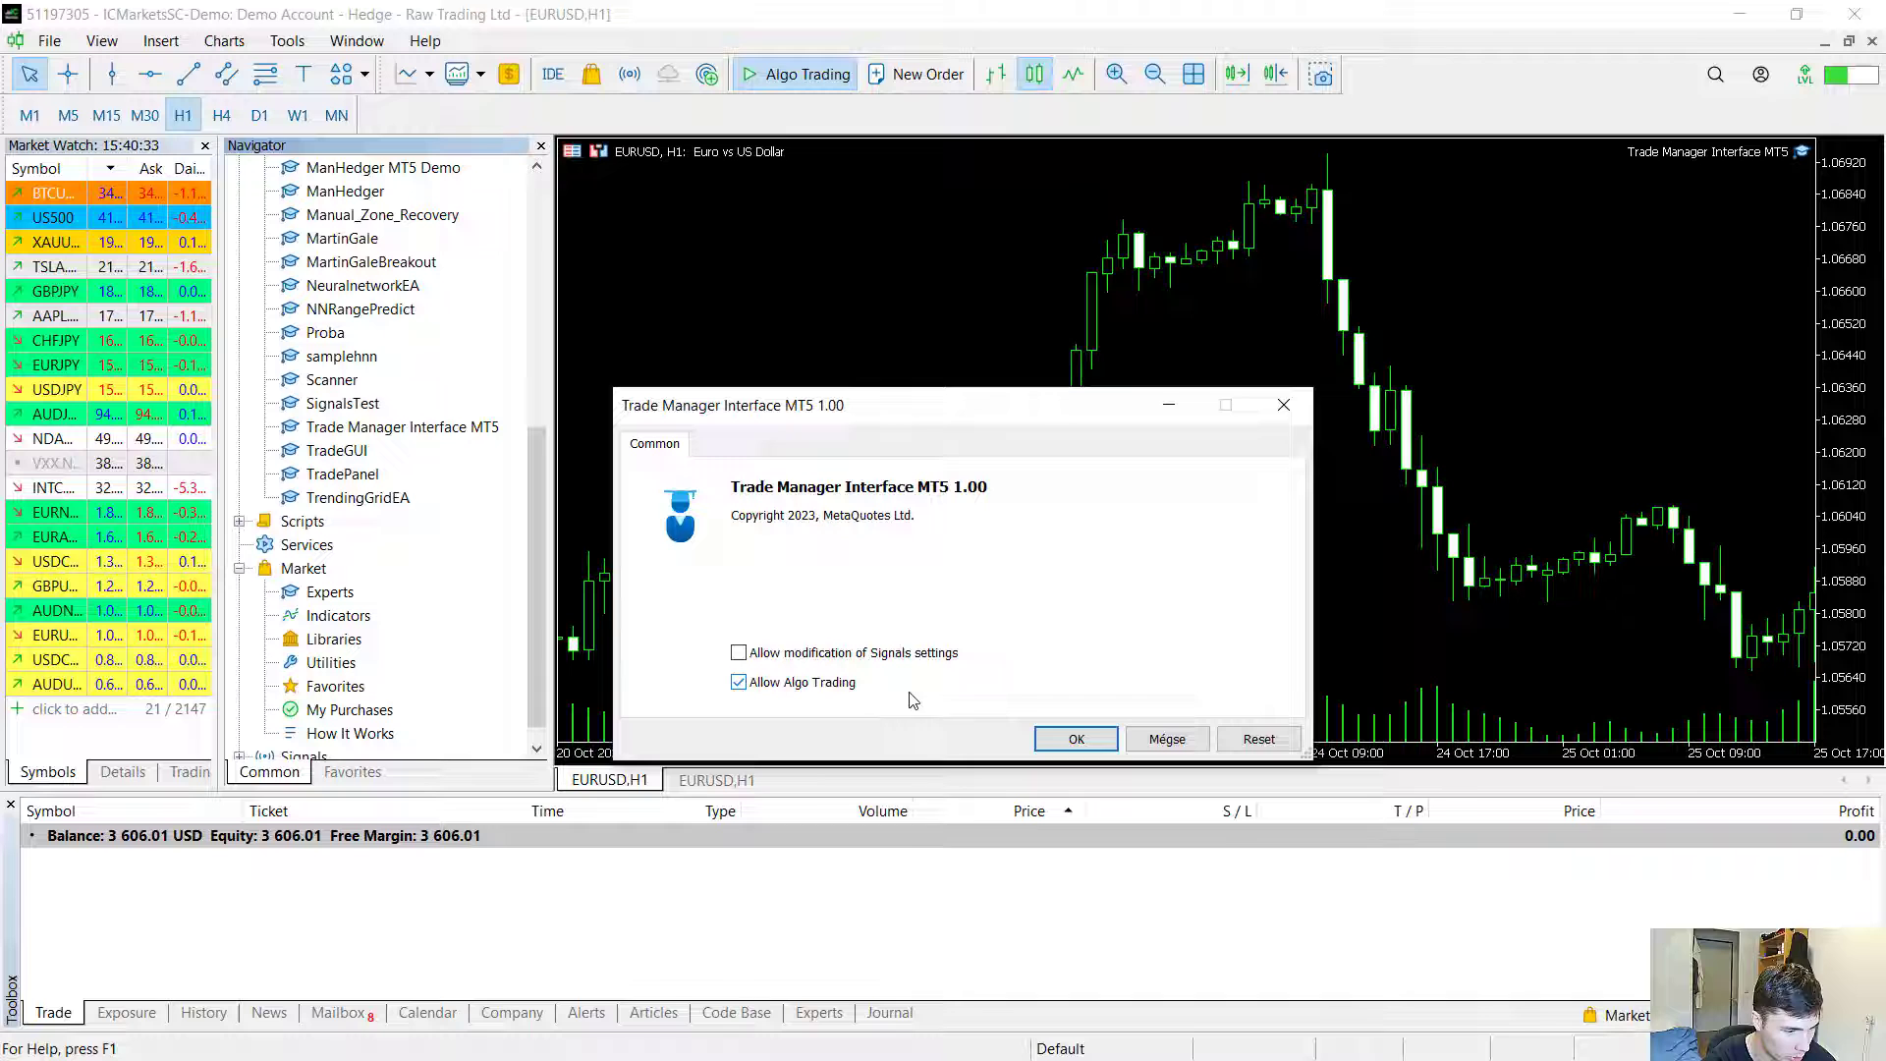
left_click(1075, 738)
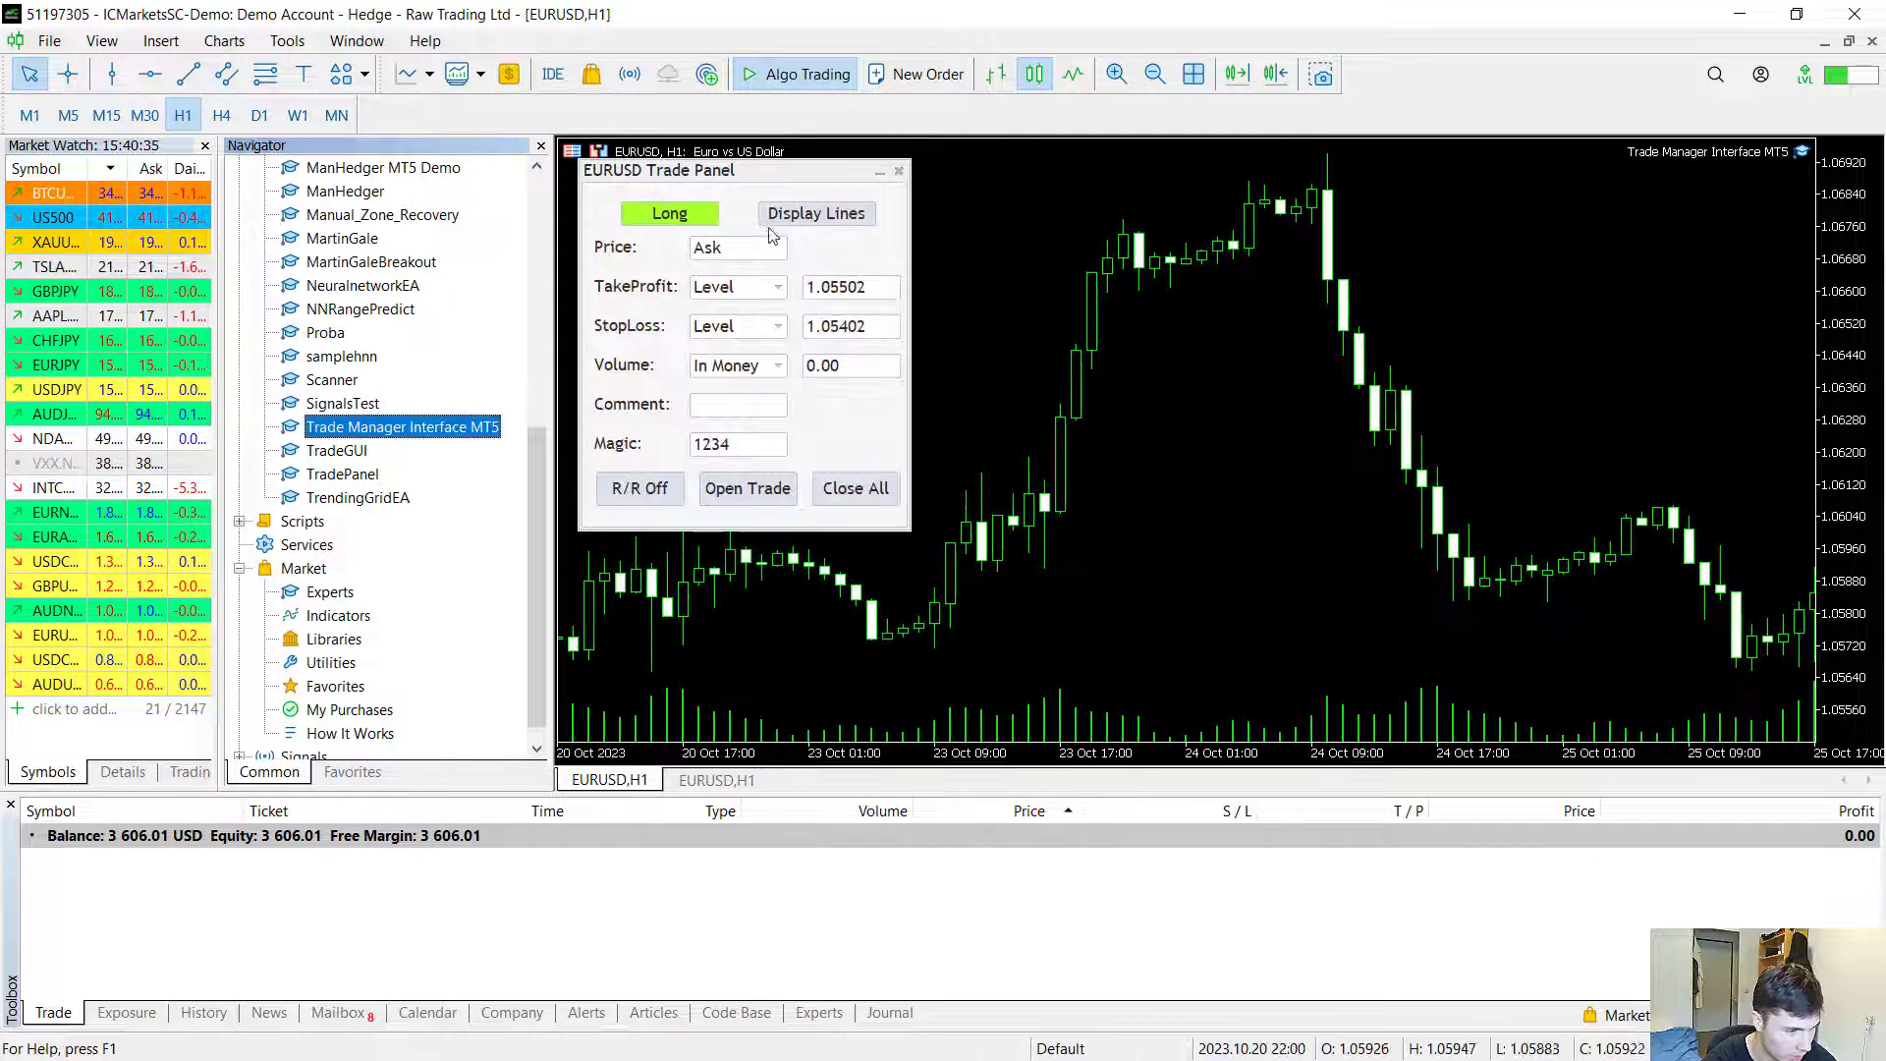
left_click_drag(759, 180, 866, 240)
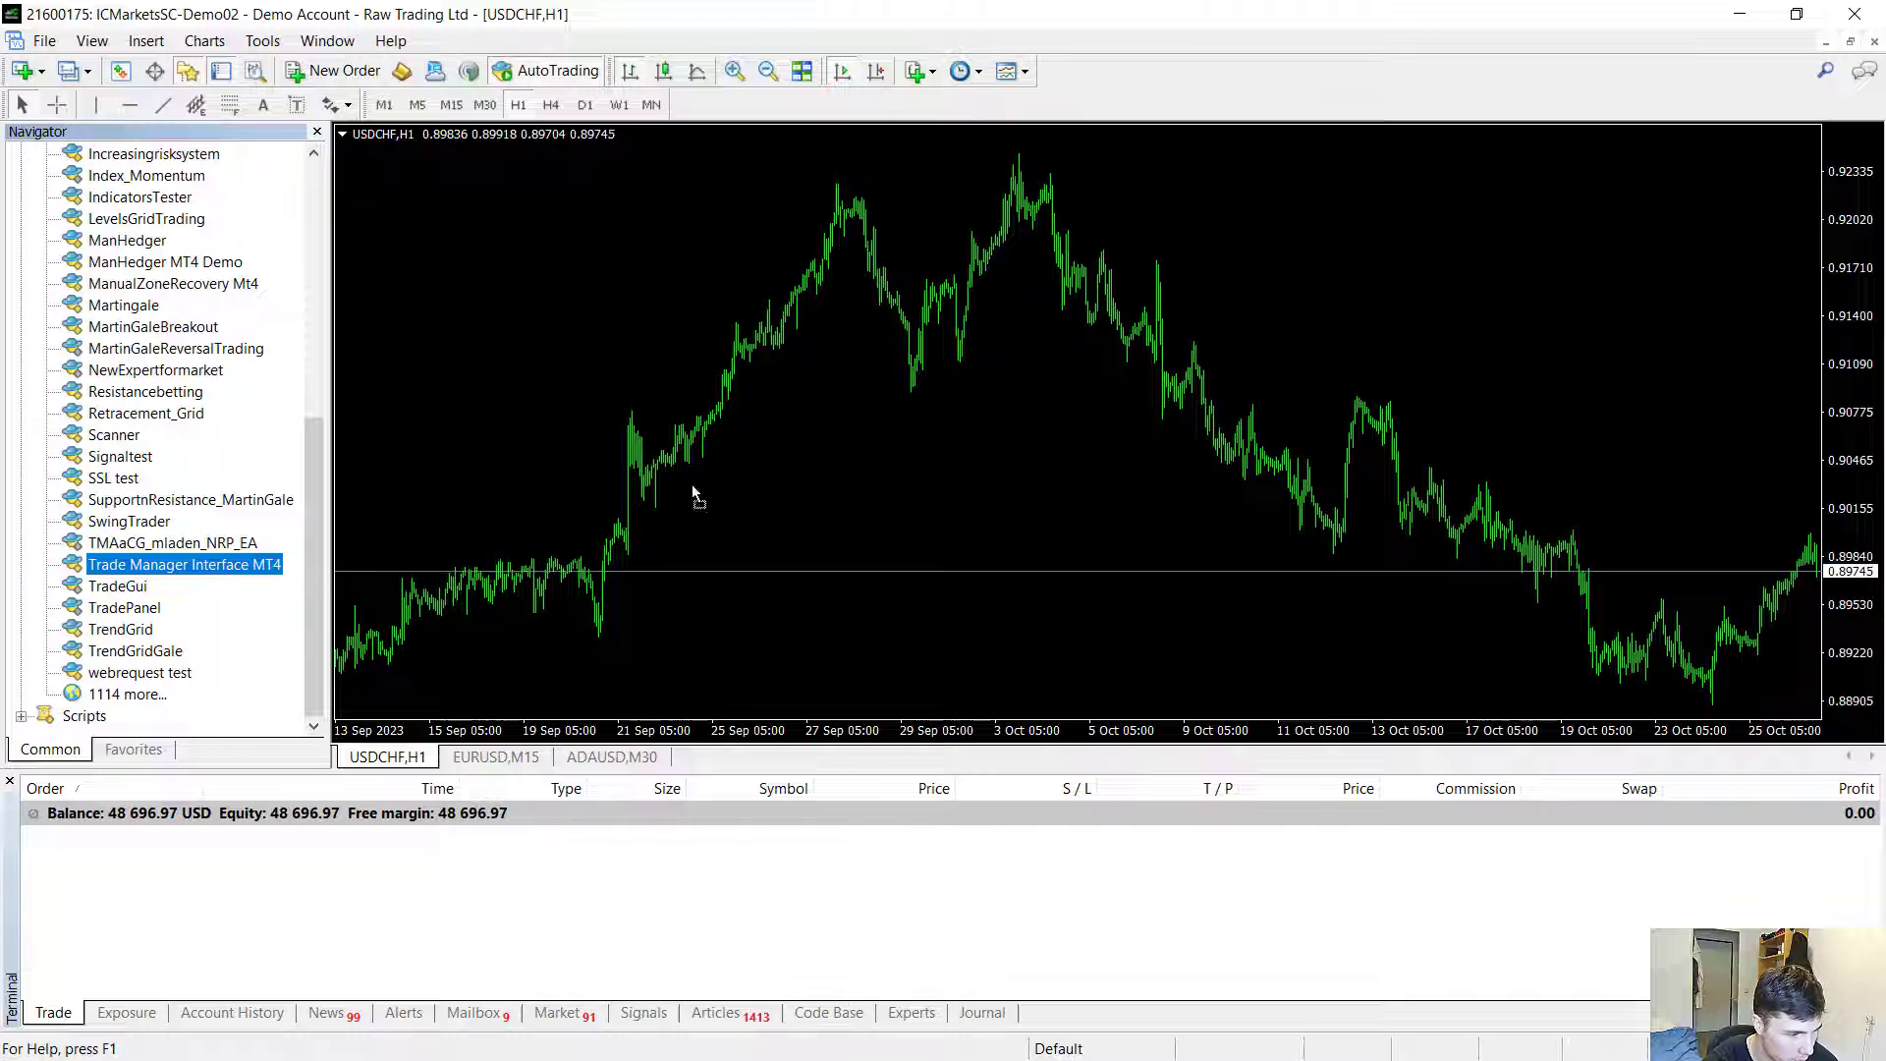
Step: Run Trade Manager Interface MT4 on USDCHF with an edited Leverage input, and switch the panel to Long
left_click_drag(692, 485, 691, 485)
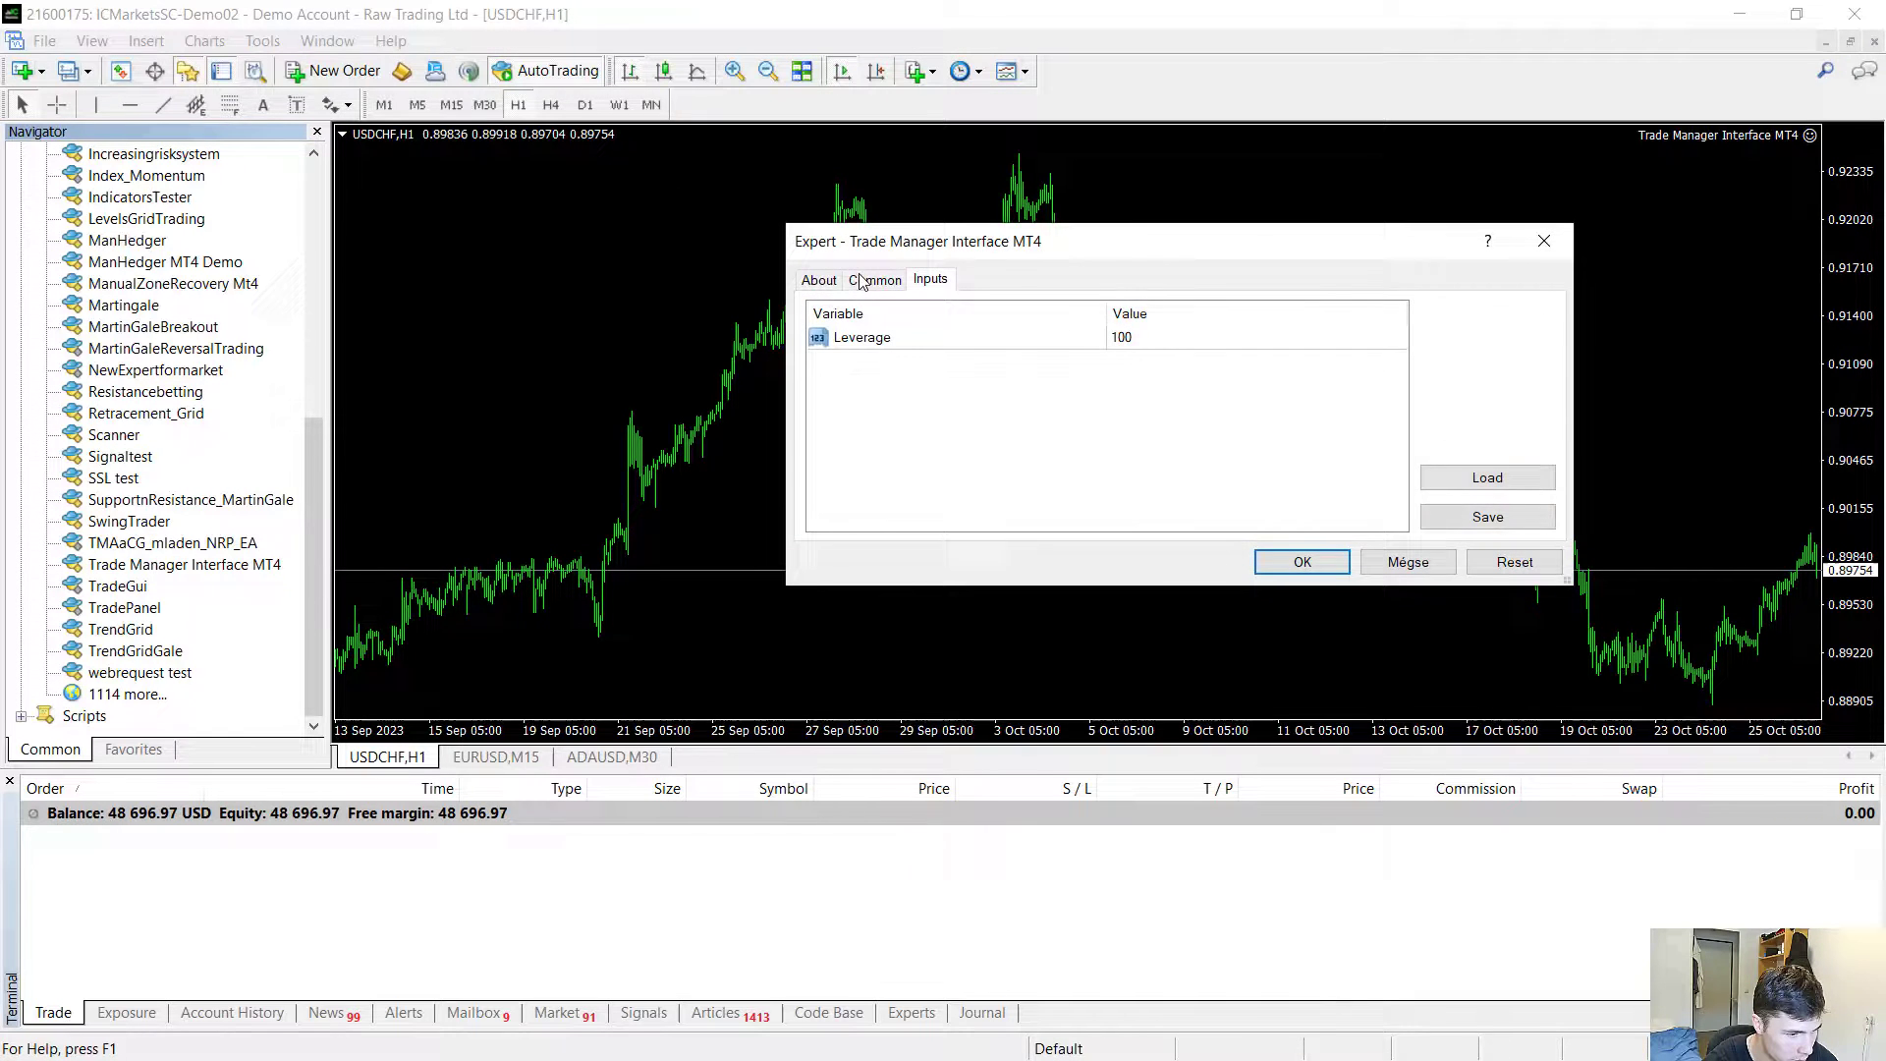
left_click(864, 279)
left_click(931, 281)
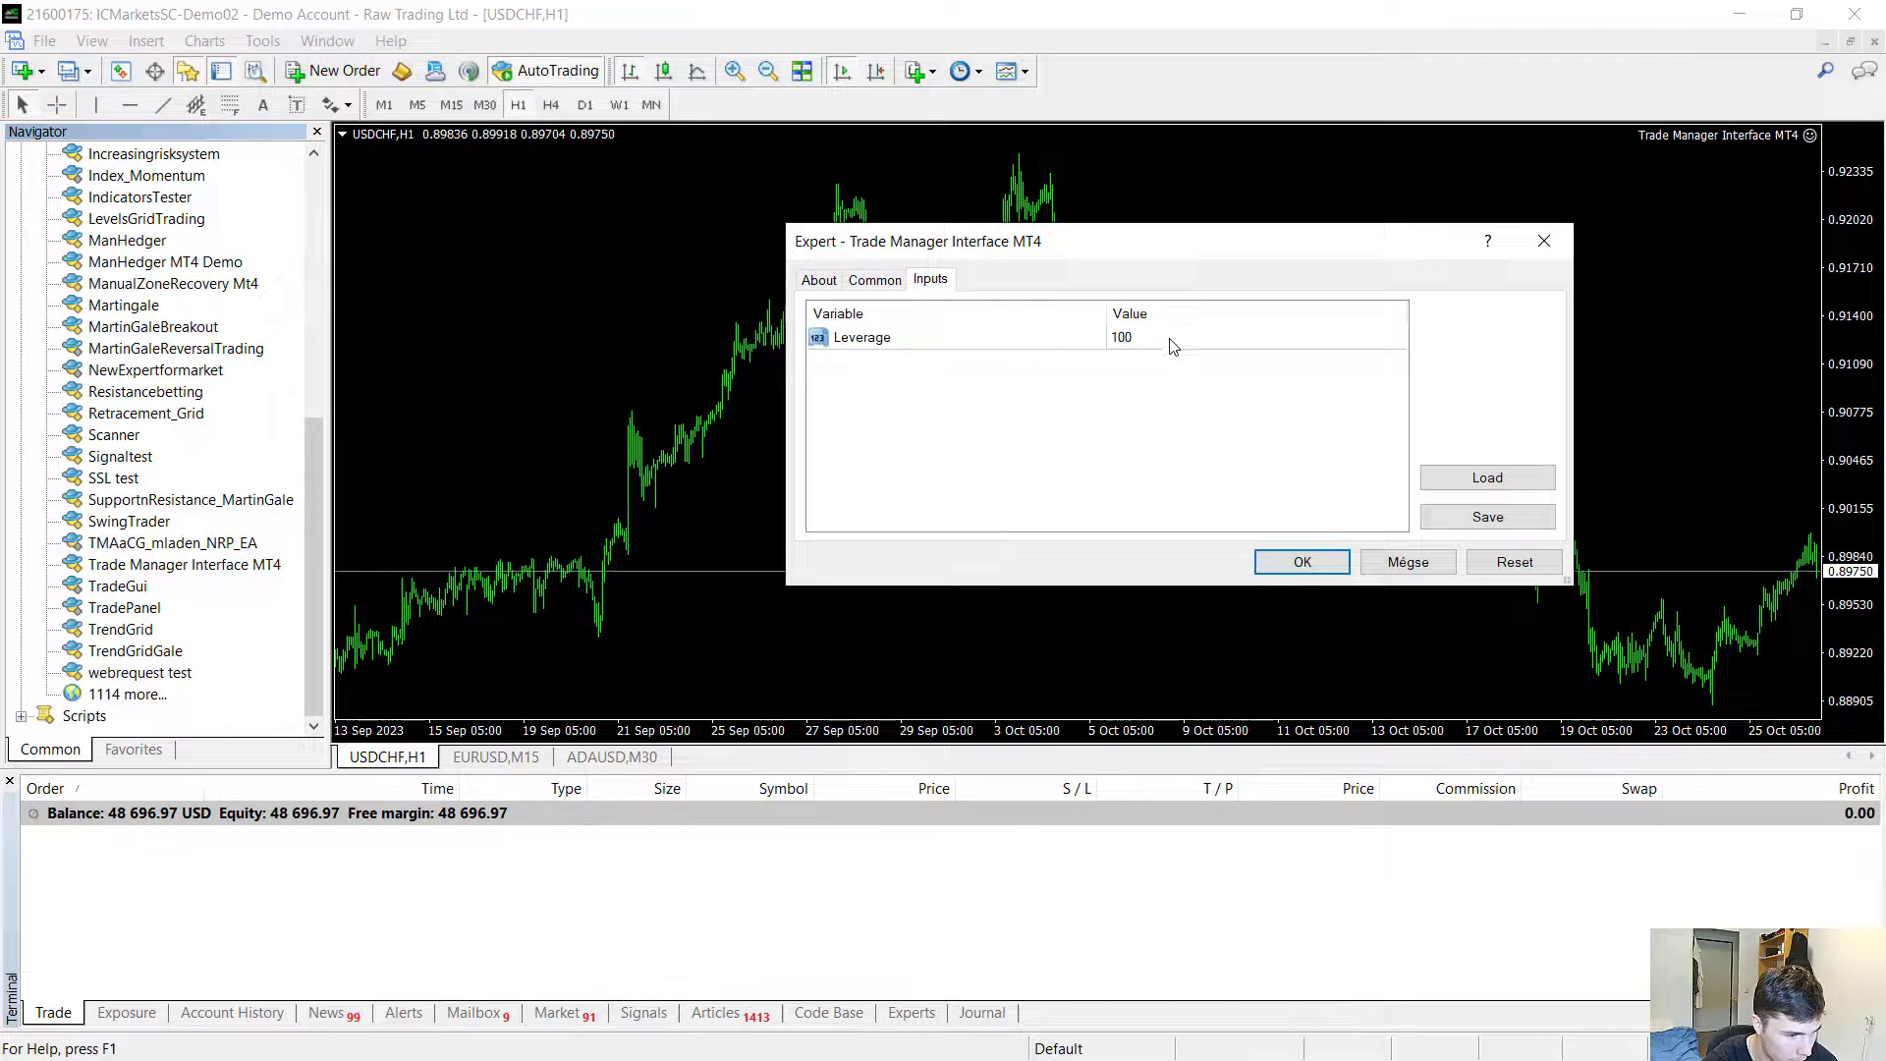
double_click(1166, 343)
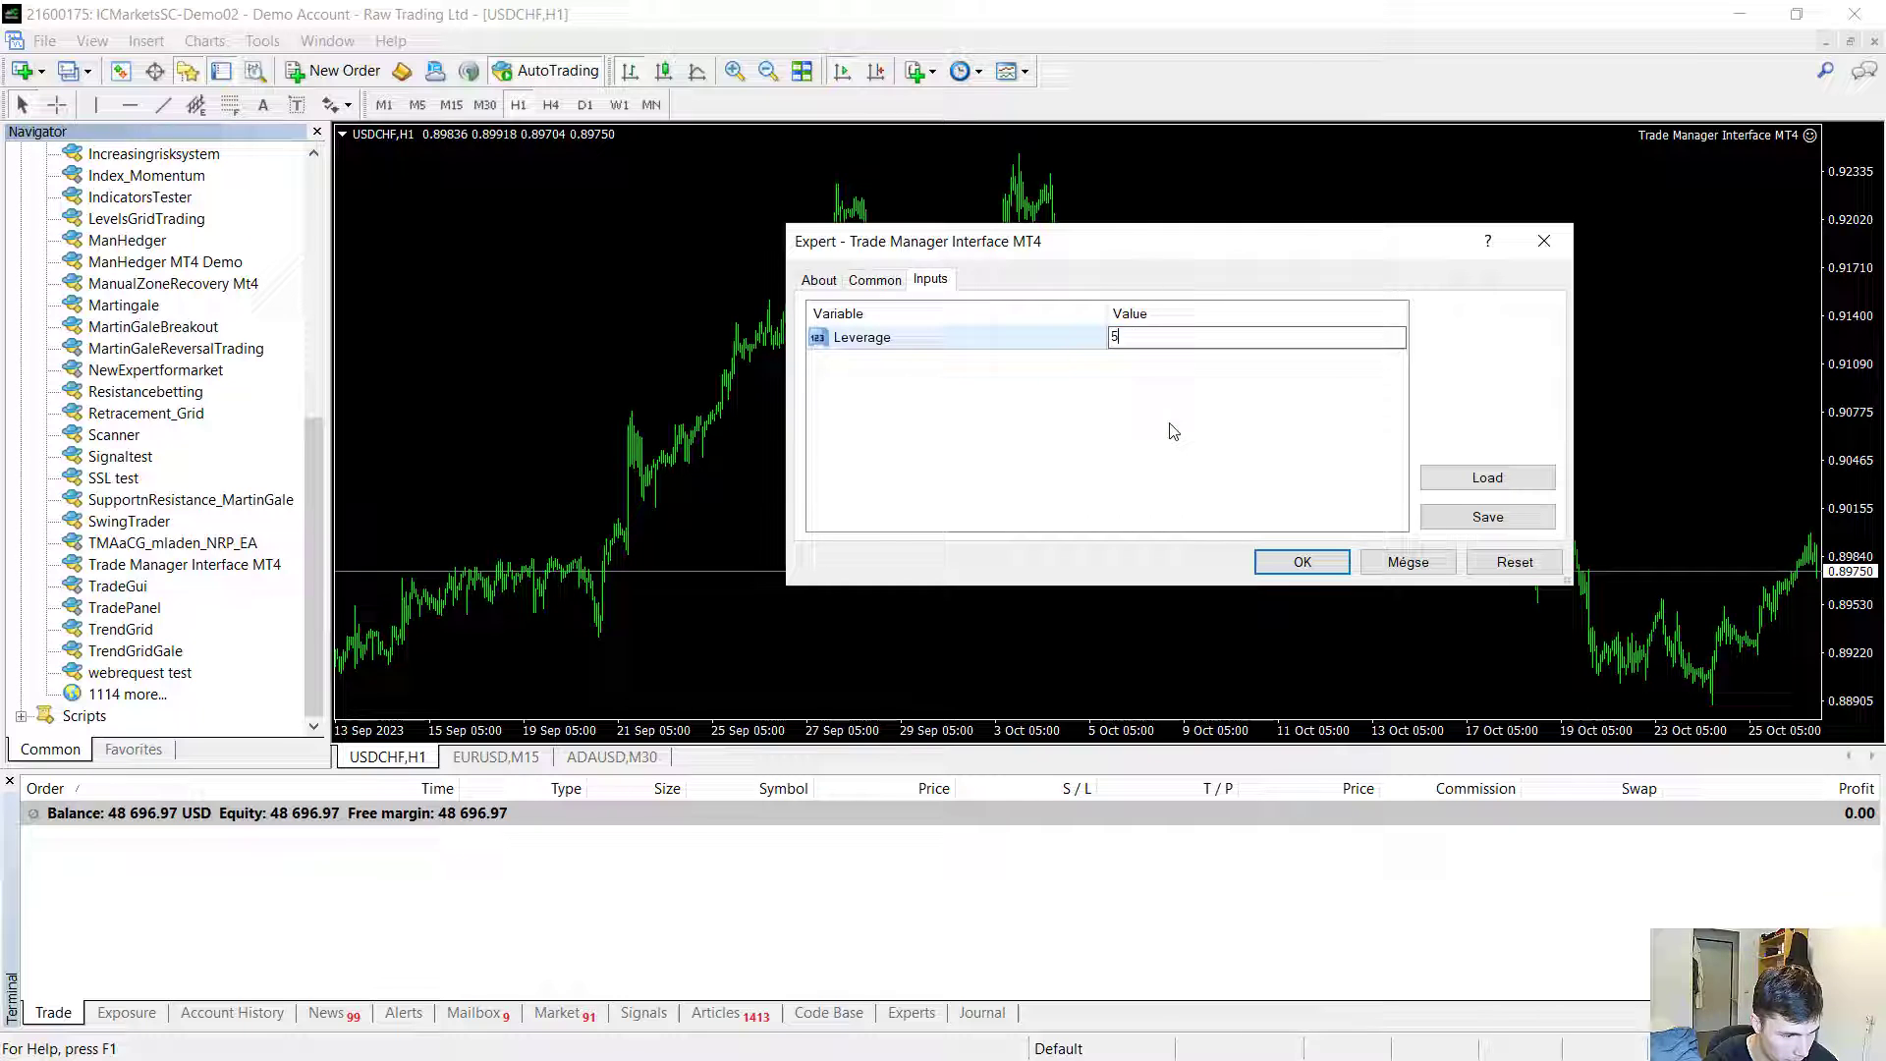
left_click(1298, 562)
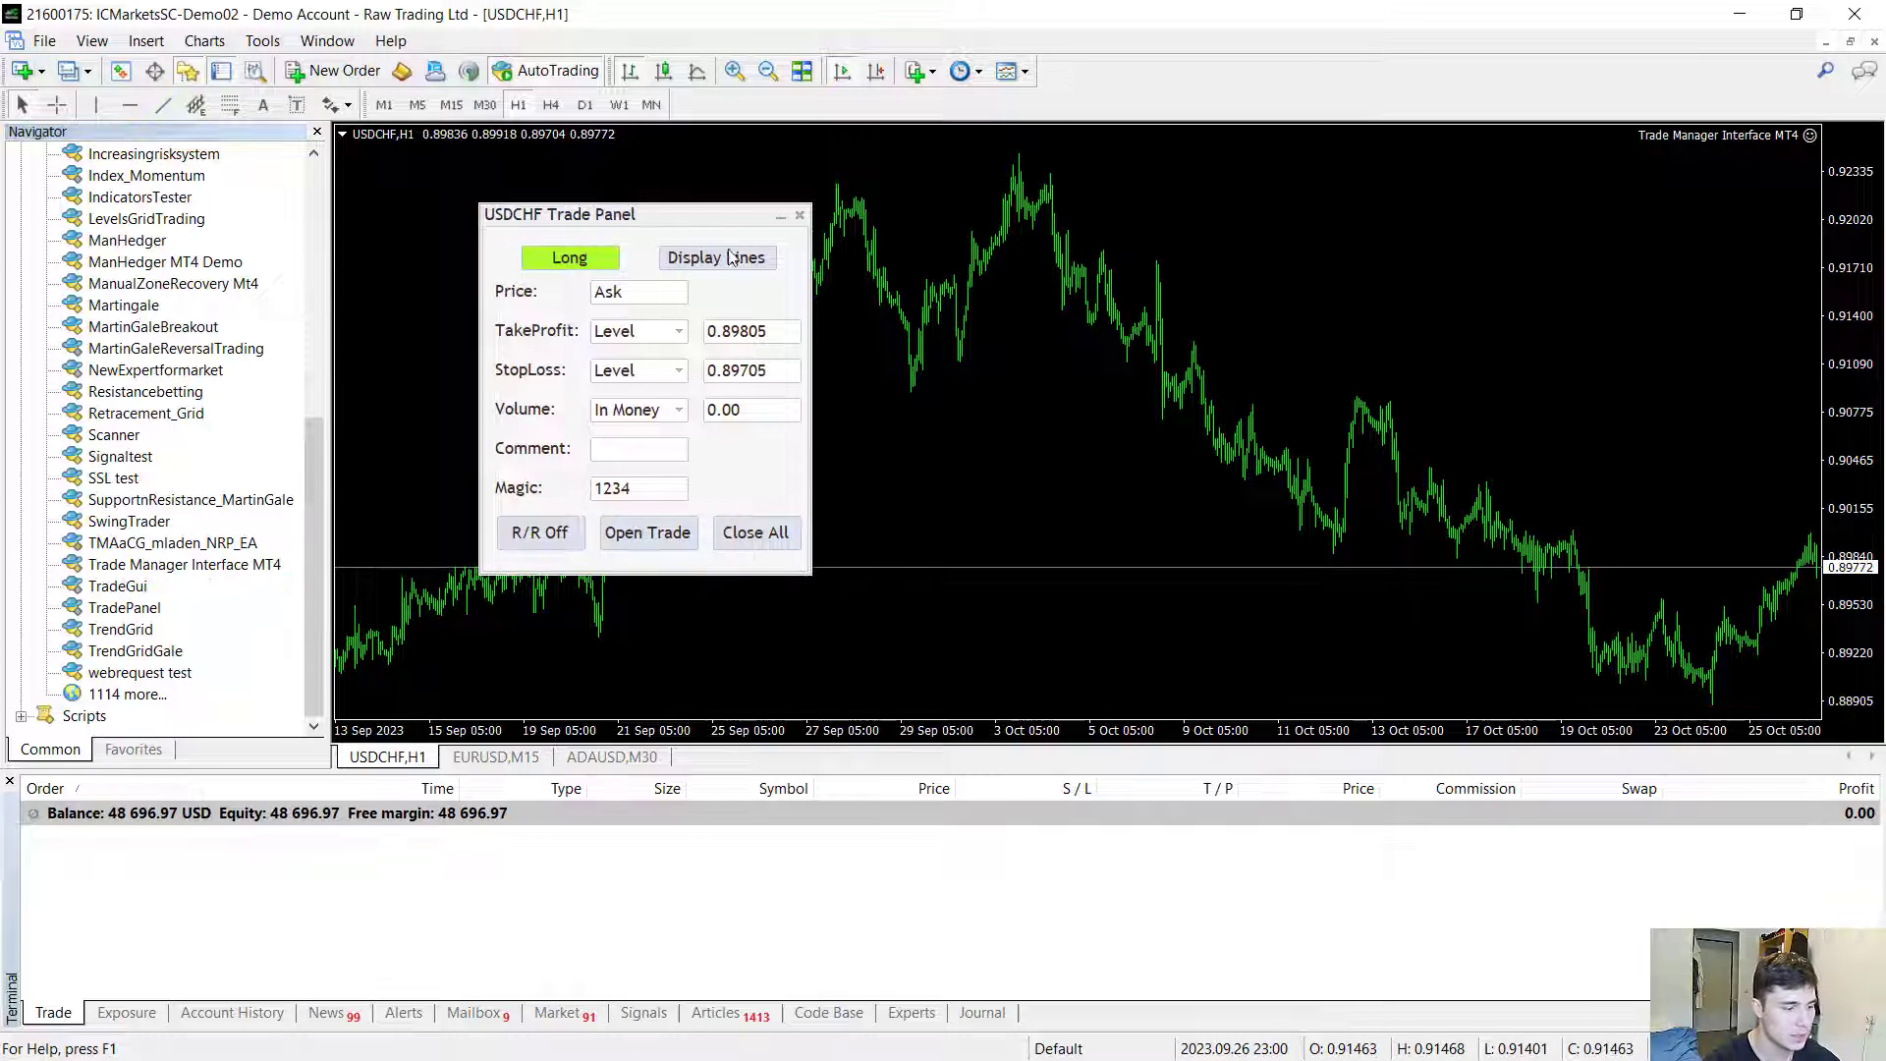
left_click(567, 257)
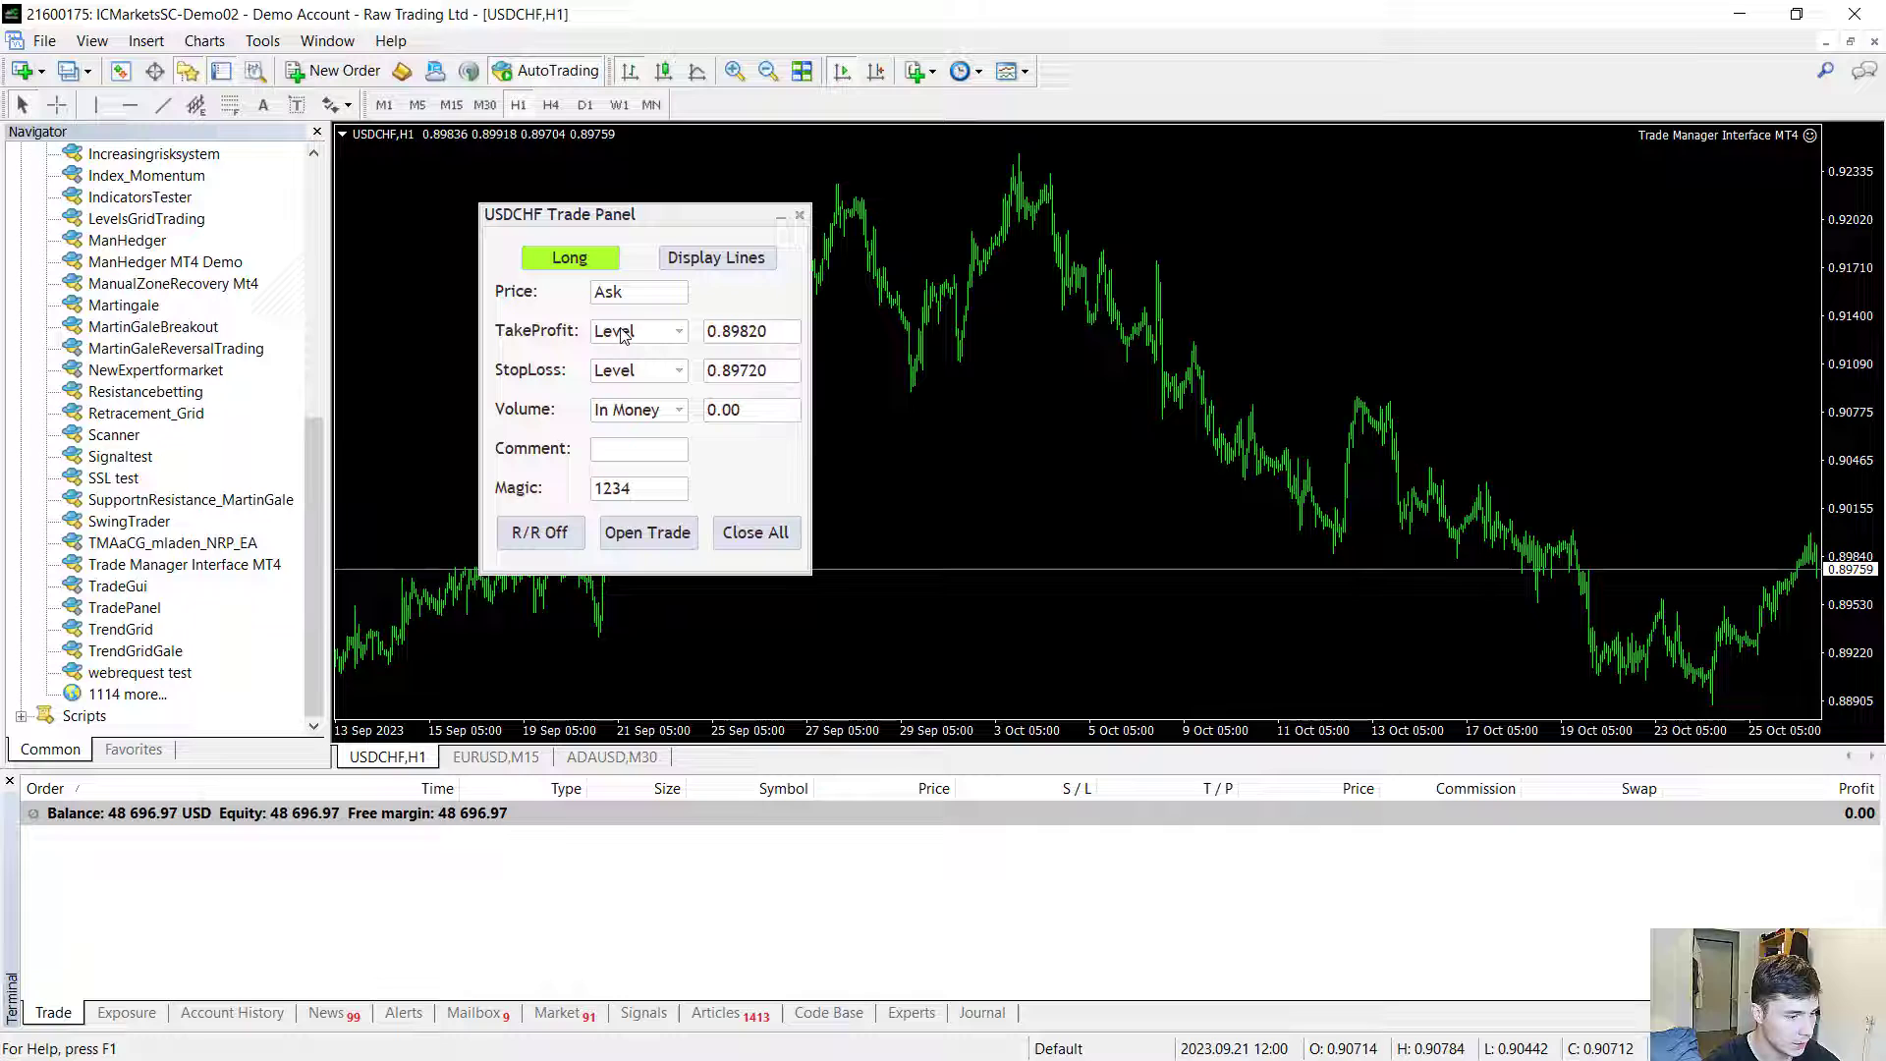
Step: Display the trade lines and drag them to entry 0.90863, take profit 0.91581, stop loss 0.89858
left_click(713, 261)
left_click_drag(1524, 543, 1505, 604)
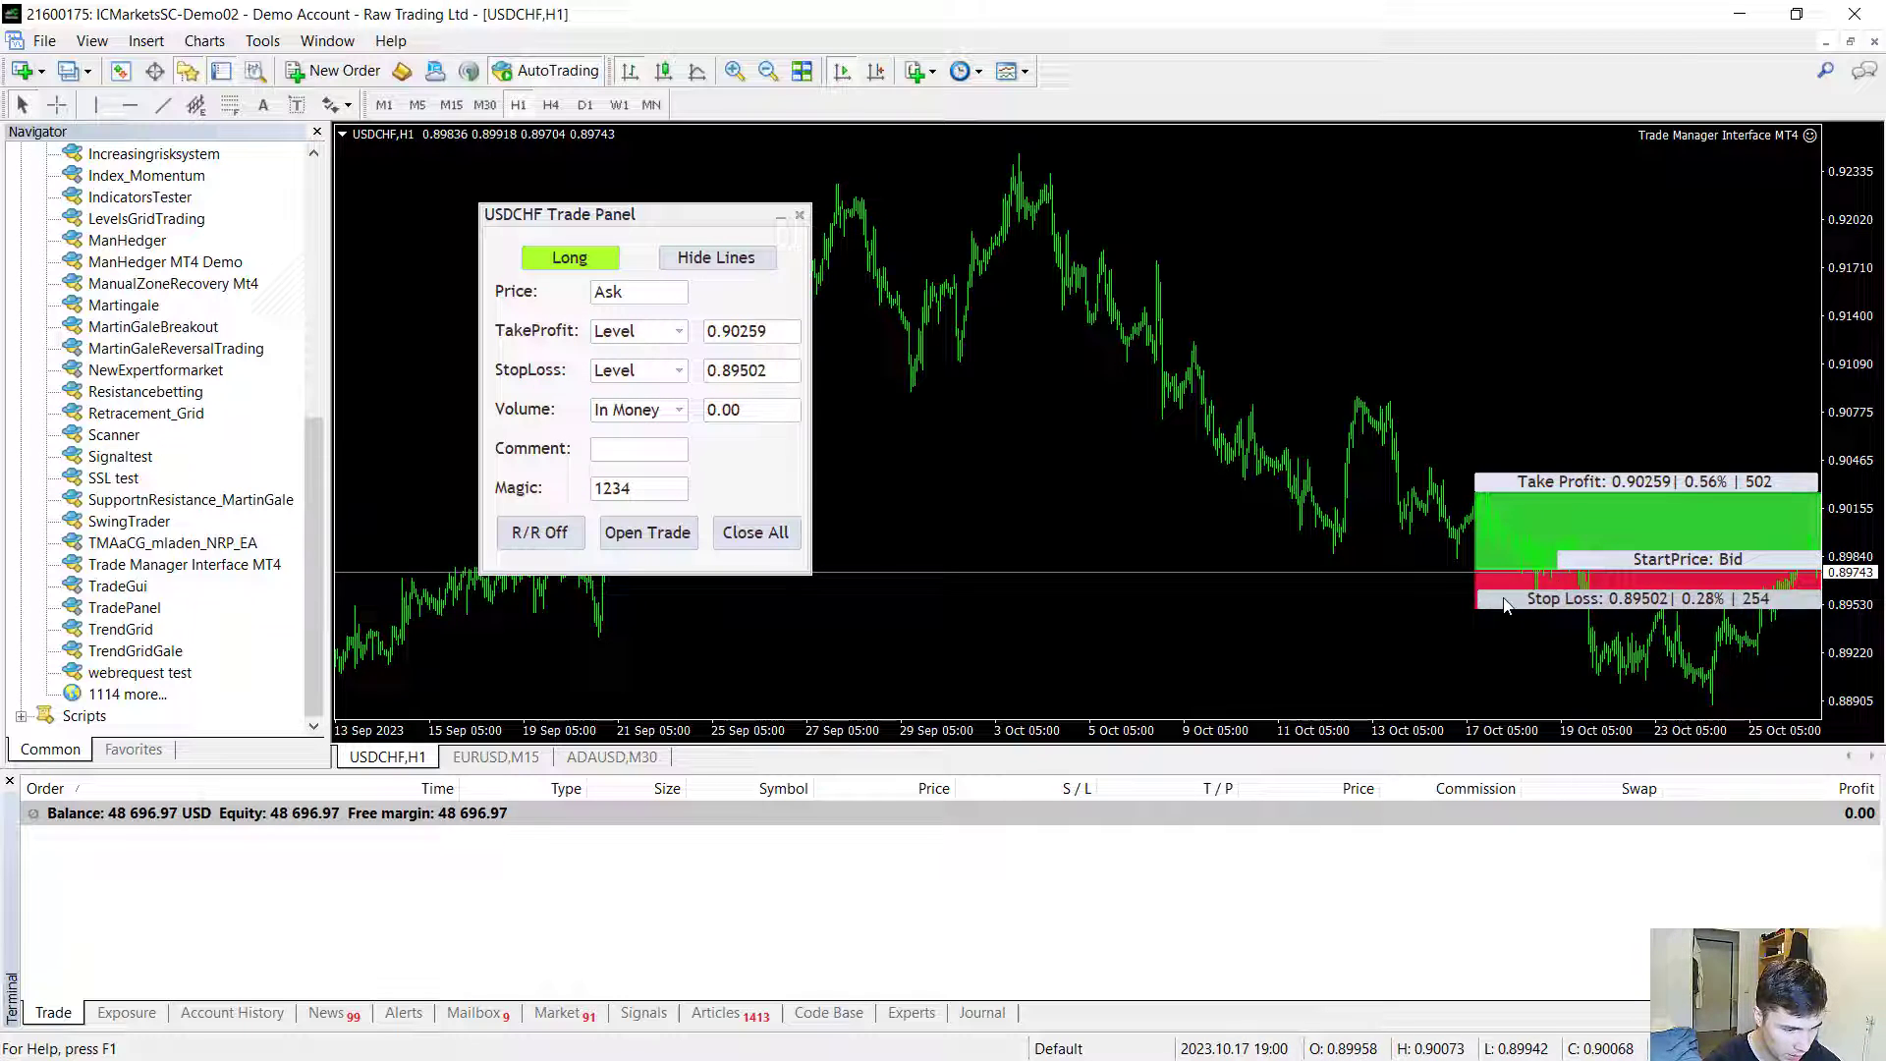
left_click_drag(1614, 560, 1391, 533)
left_click_drag(1372, 303, 1240, 252)
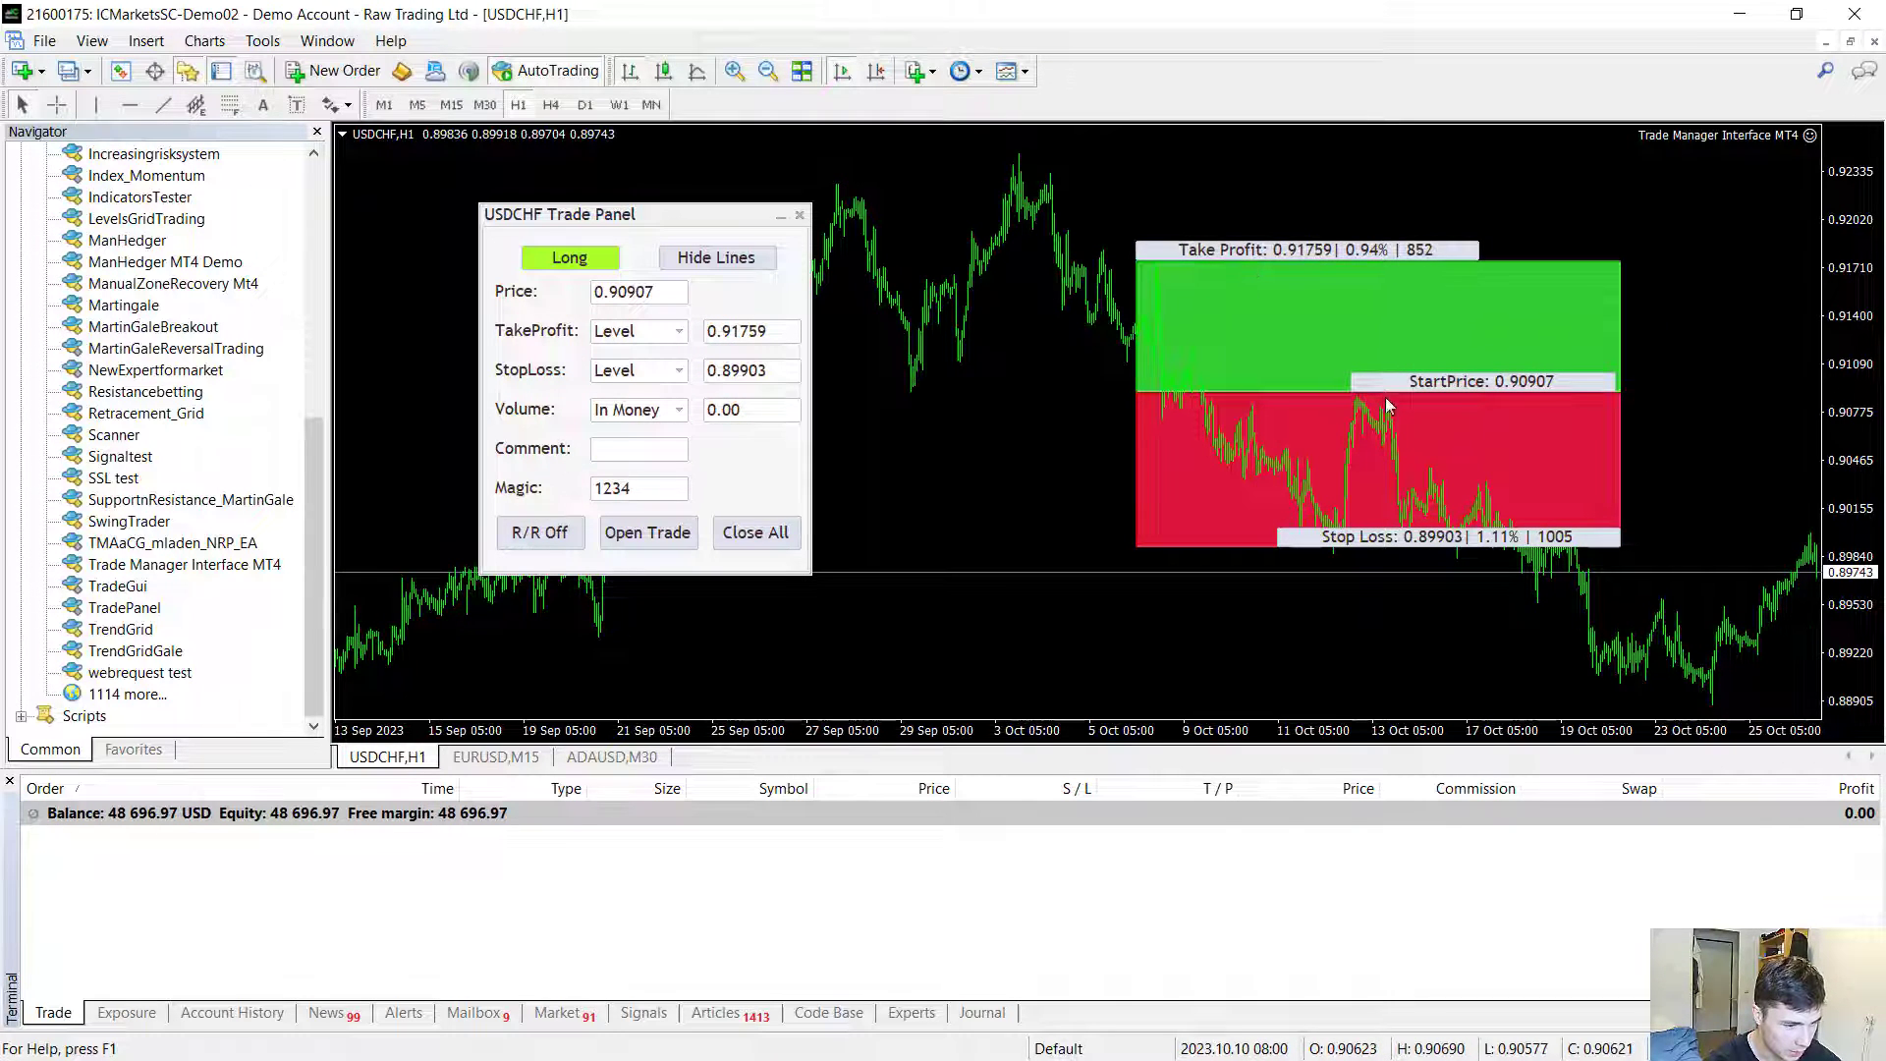
left_click(743, 261)
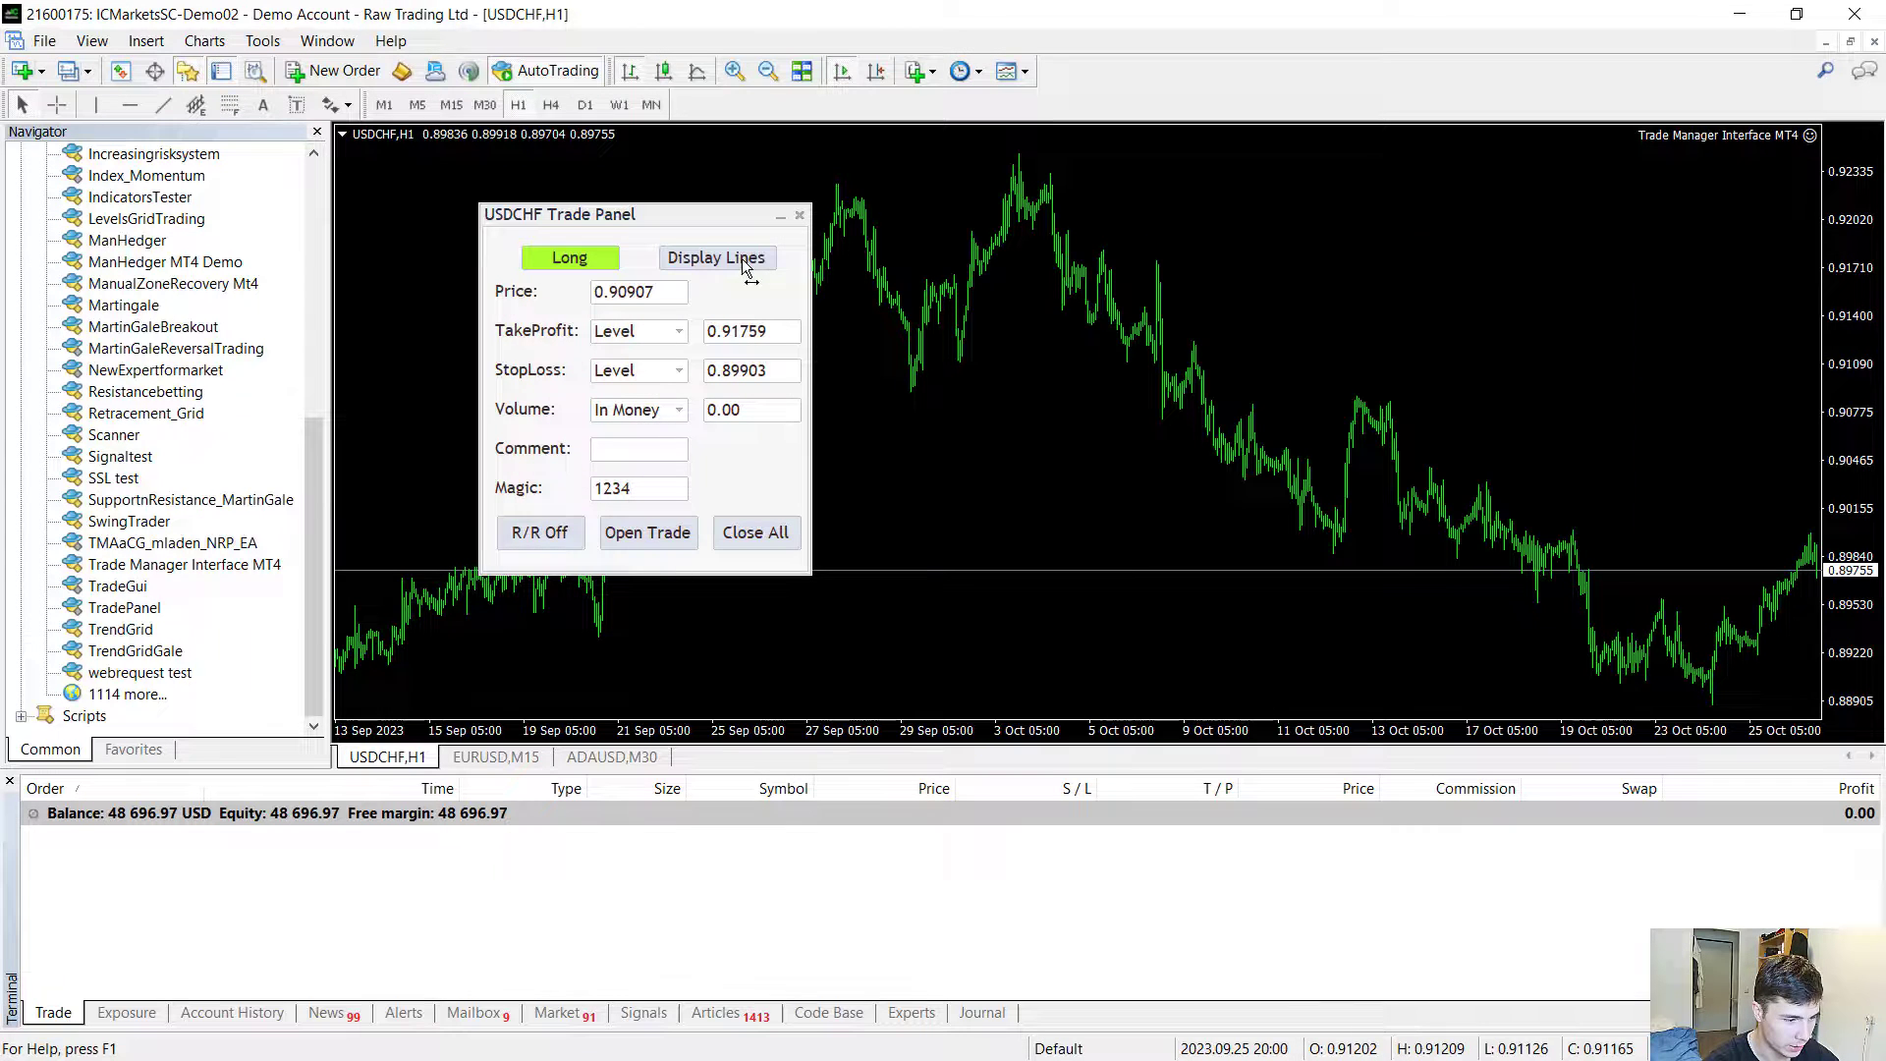
left_click(729, 260)
left_click_drag(1626, 383, 1514, 388)
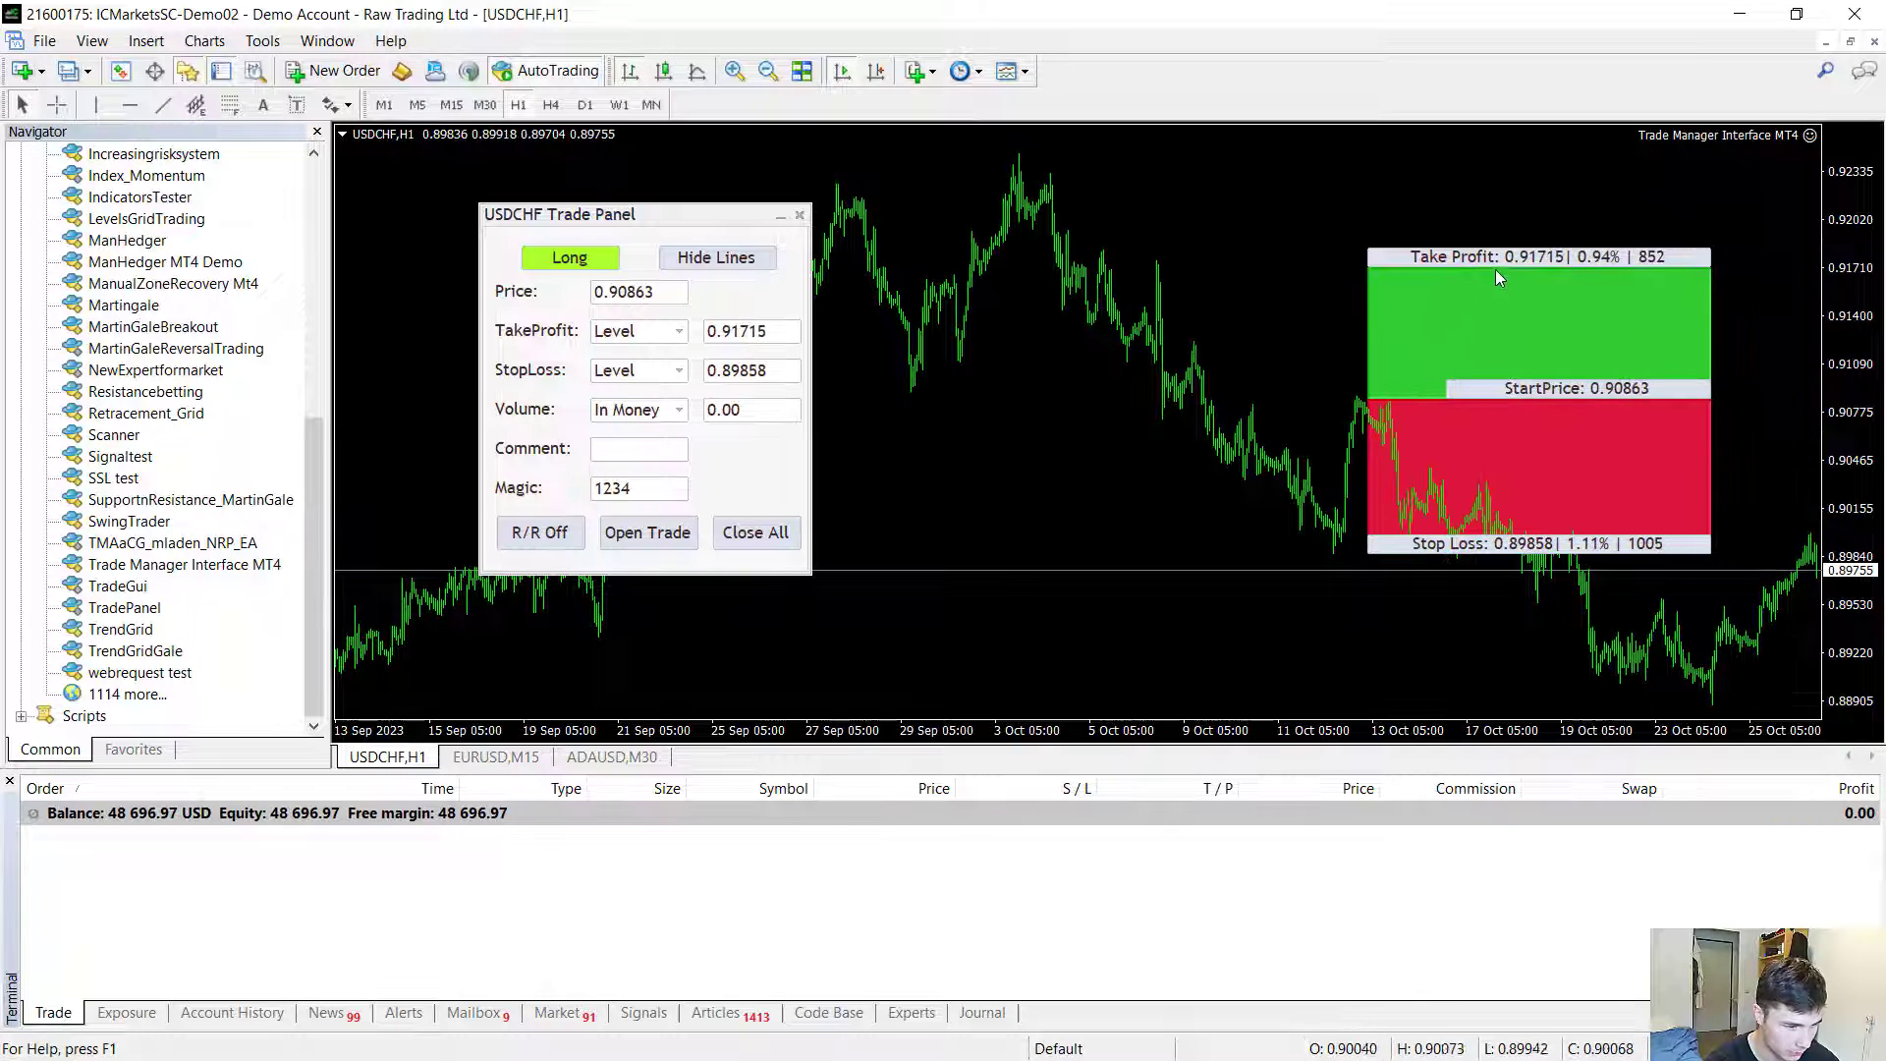
Step: Try the take-profit unit options, then set the stop loss to 500 points
left_click(641, 339)
left_click(619, 371)
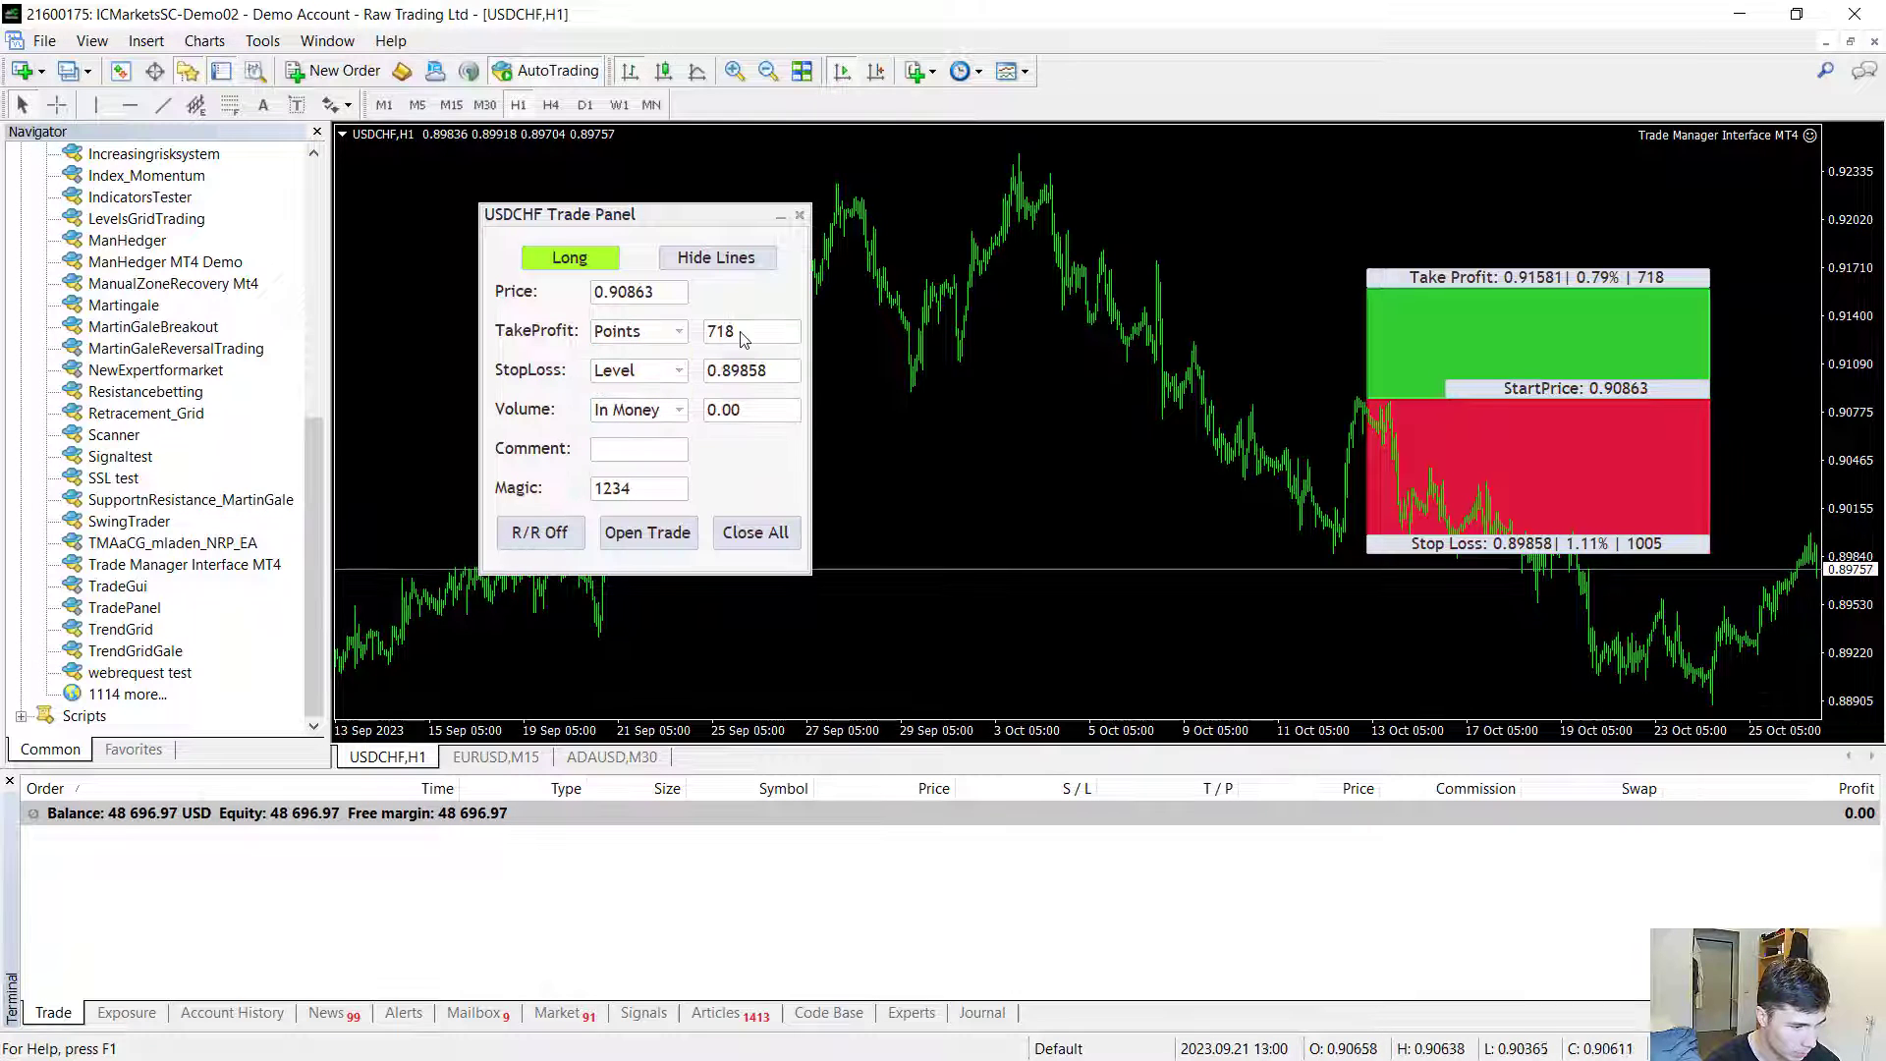
left_click(637, 342)
left_click(625, 393)
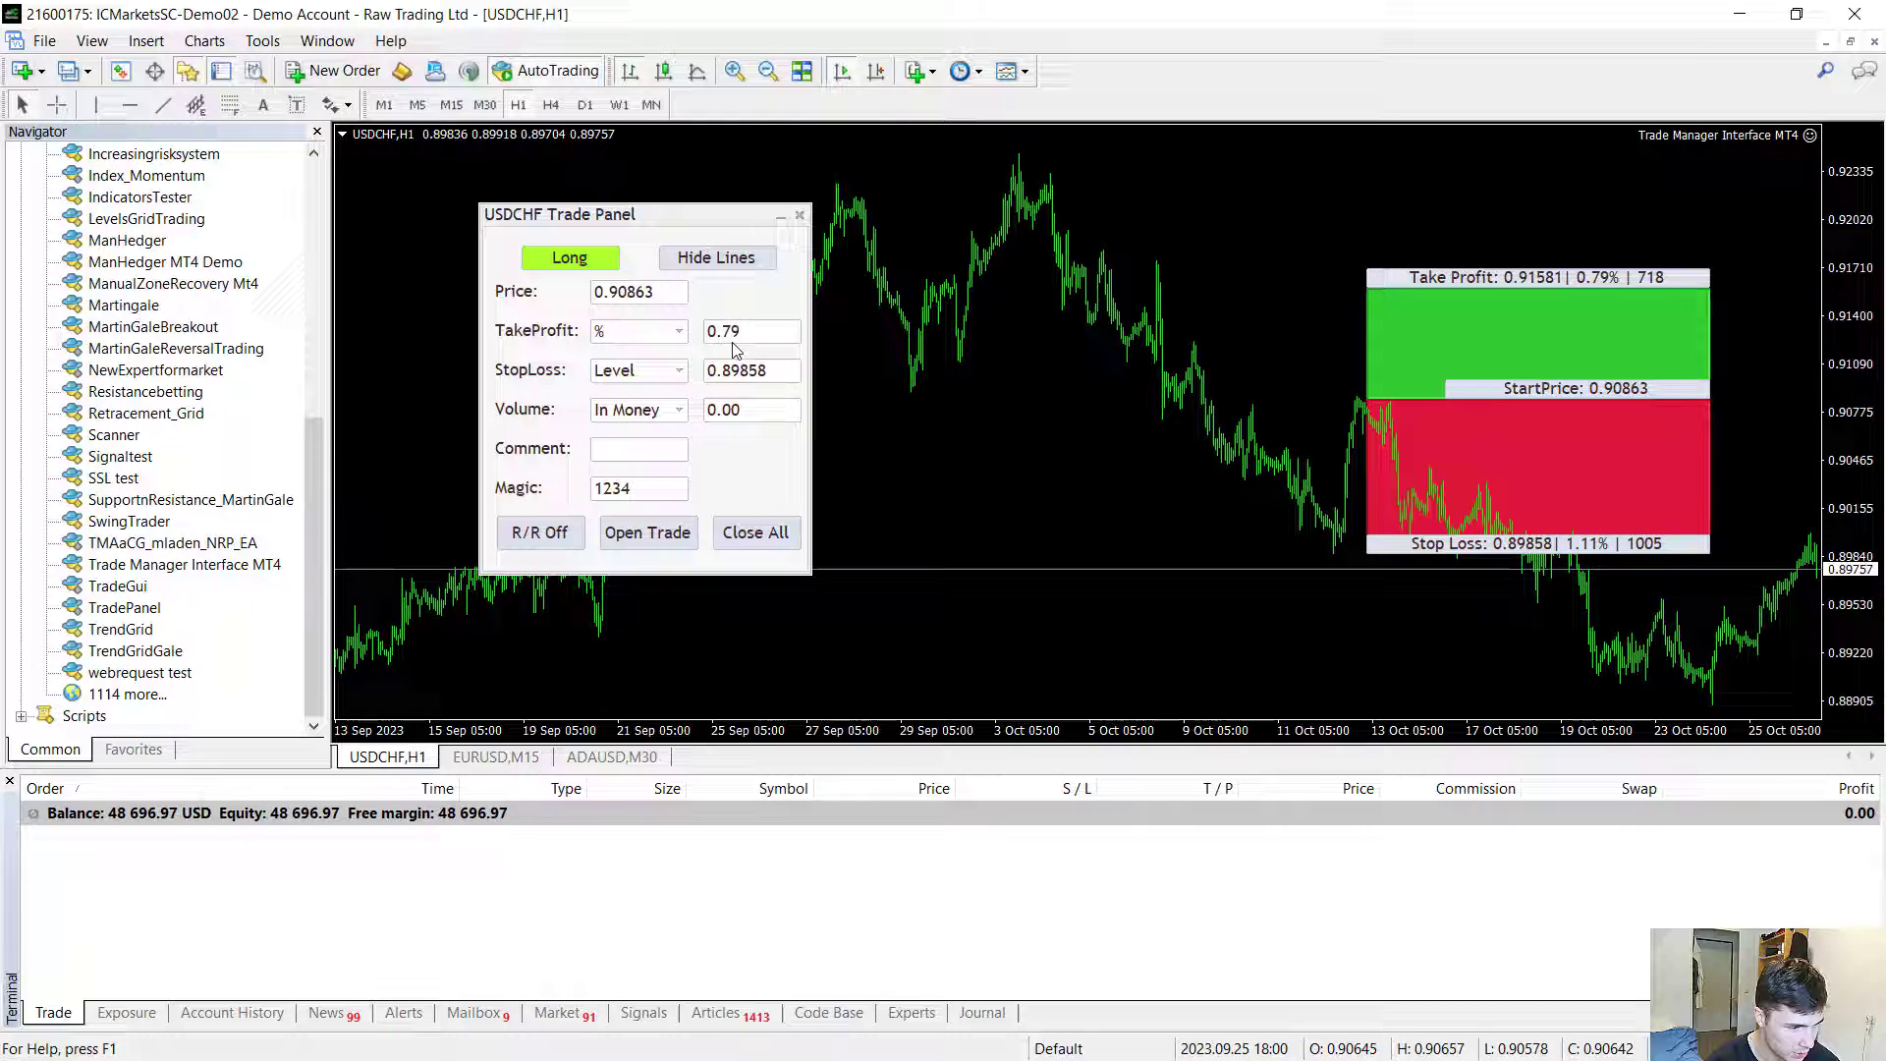
left_click(643, 372)
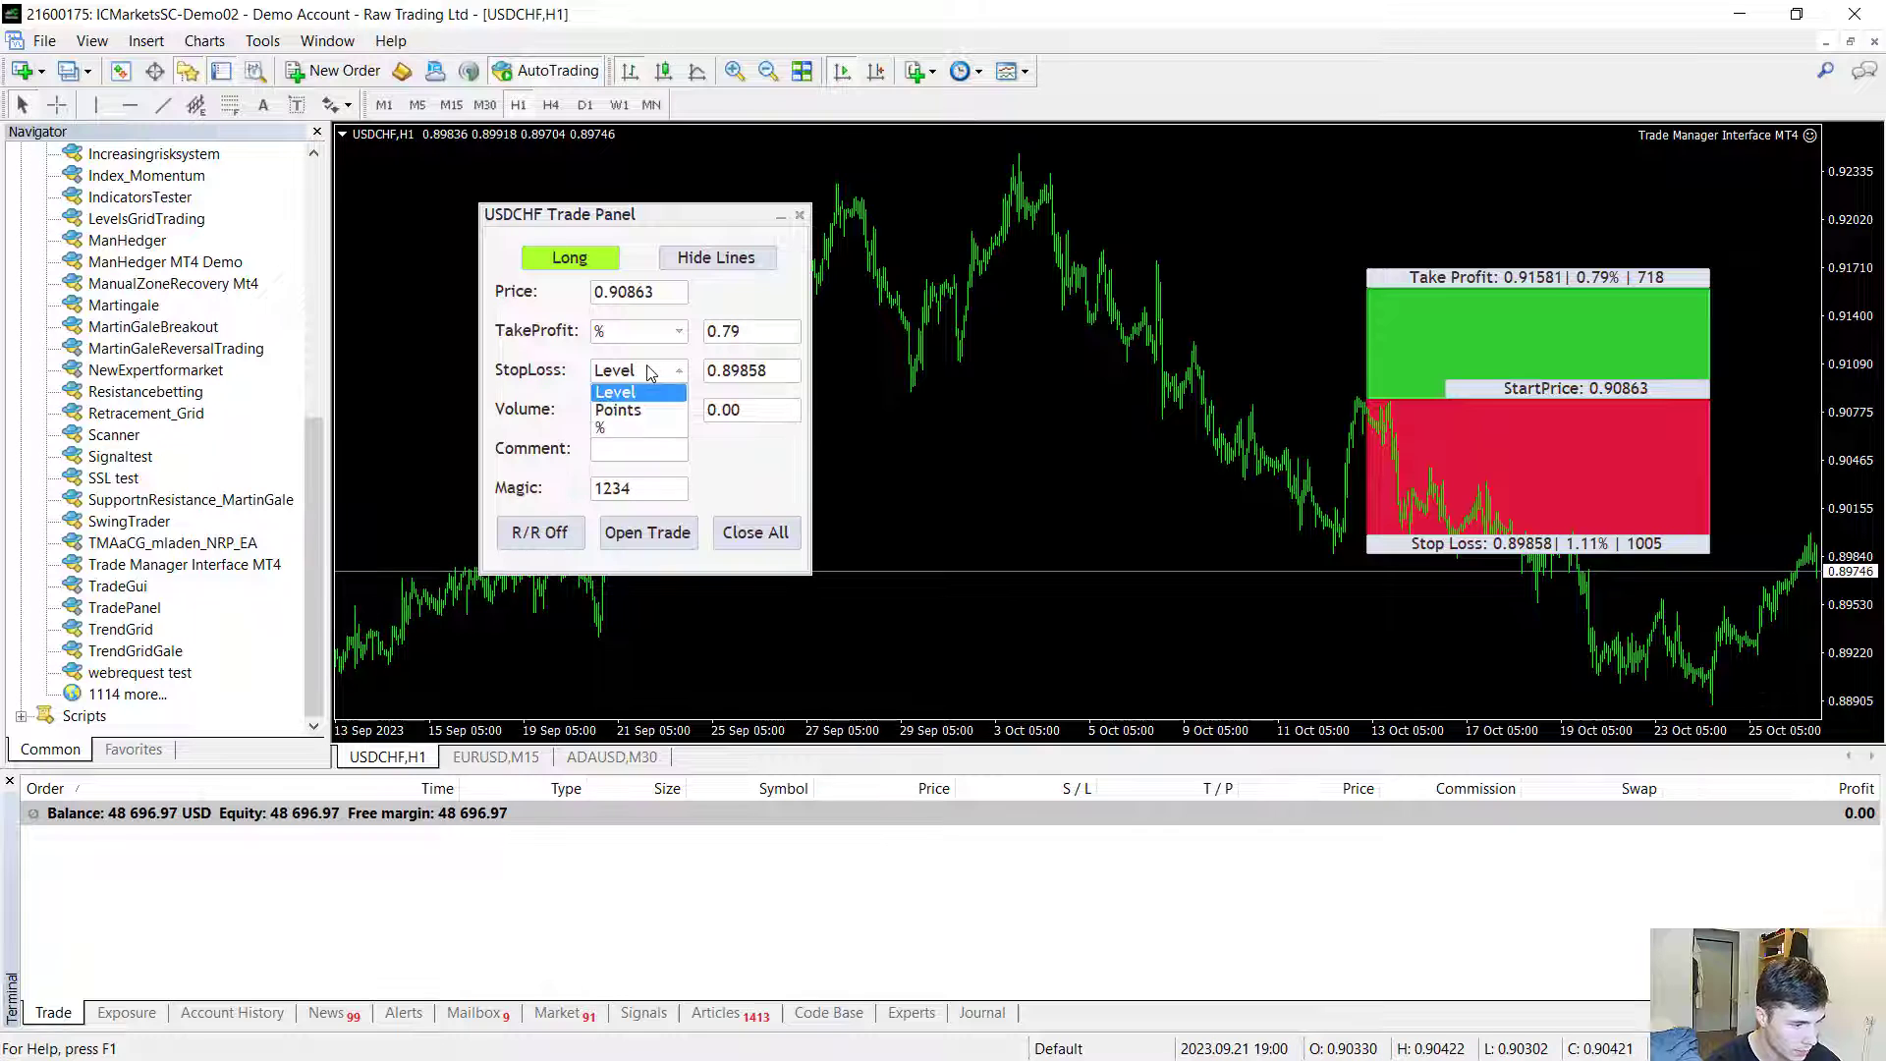
left_click(650, 369)
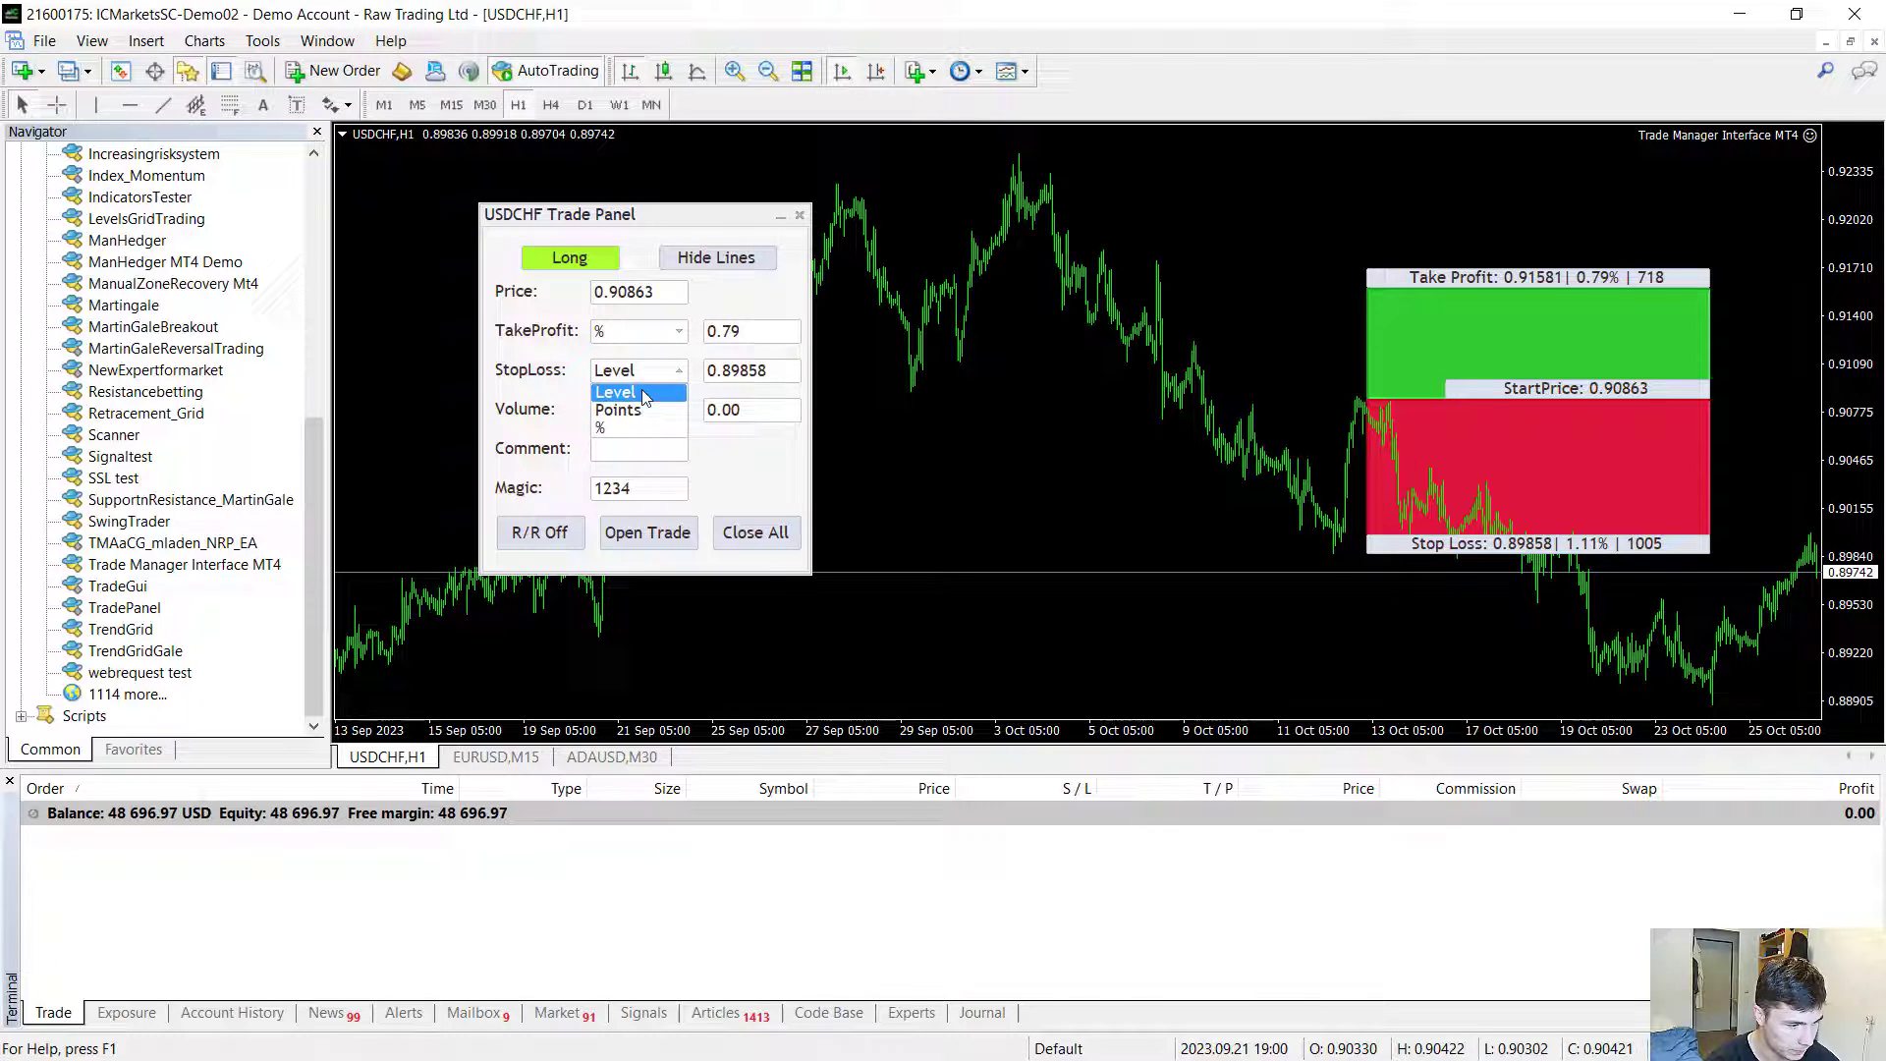
left_click(641, 389)
left_click(725, 370)
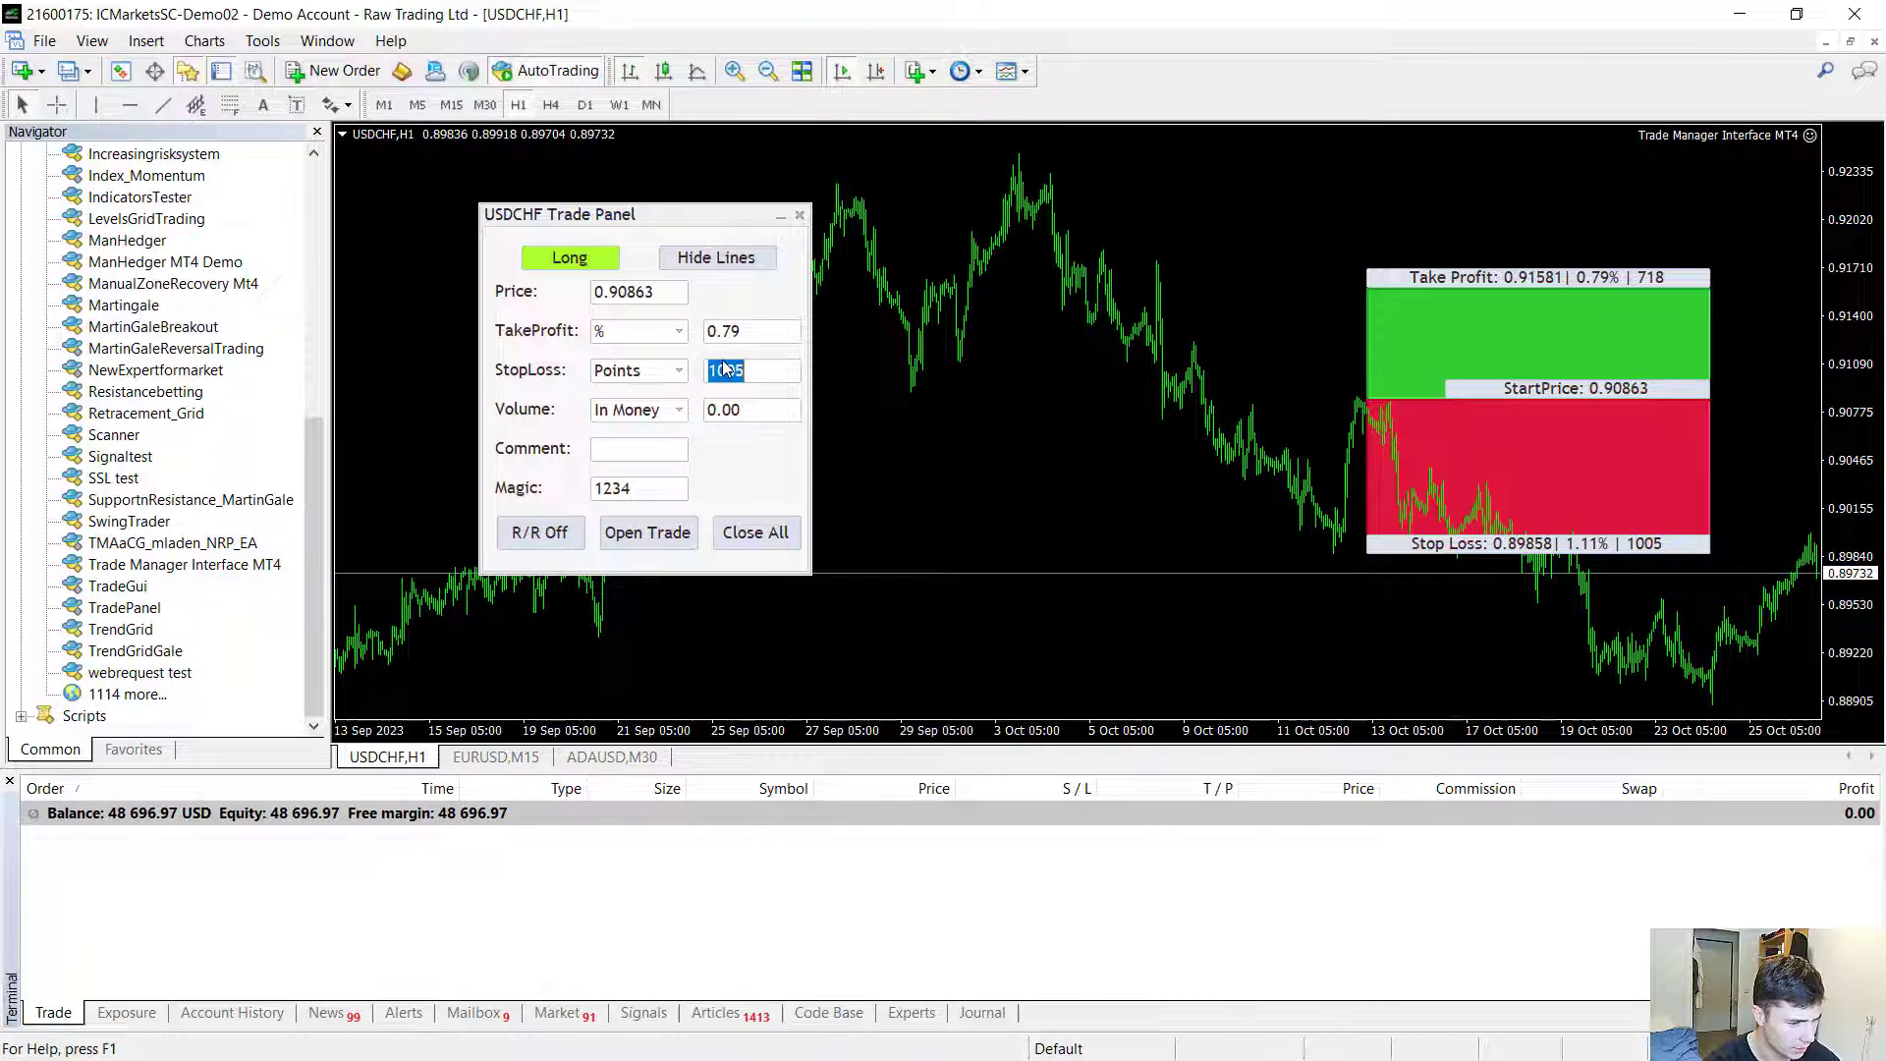
type("500")
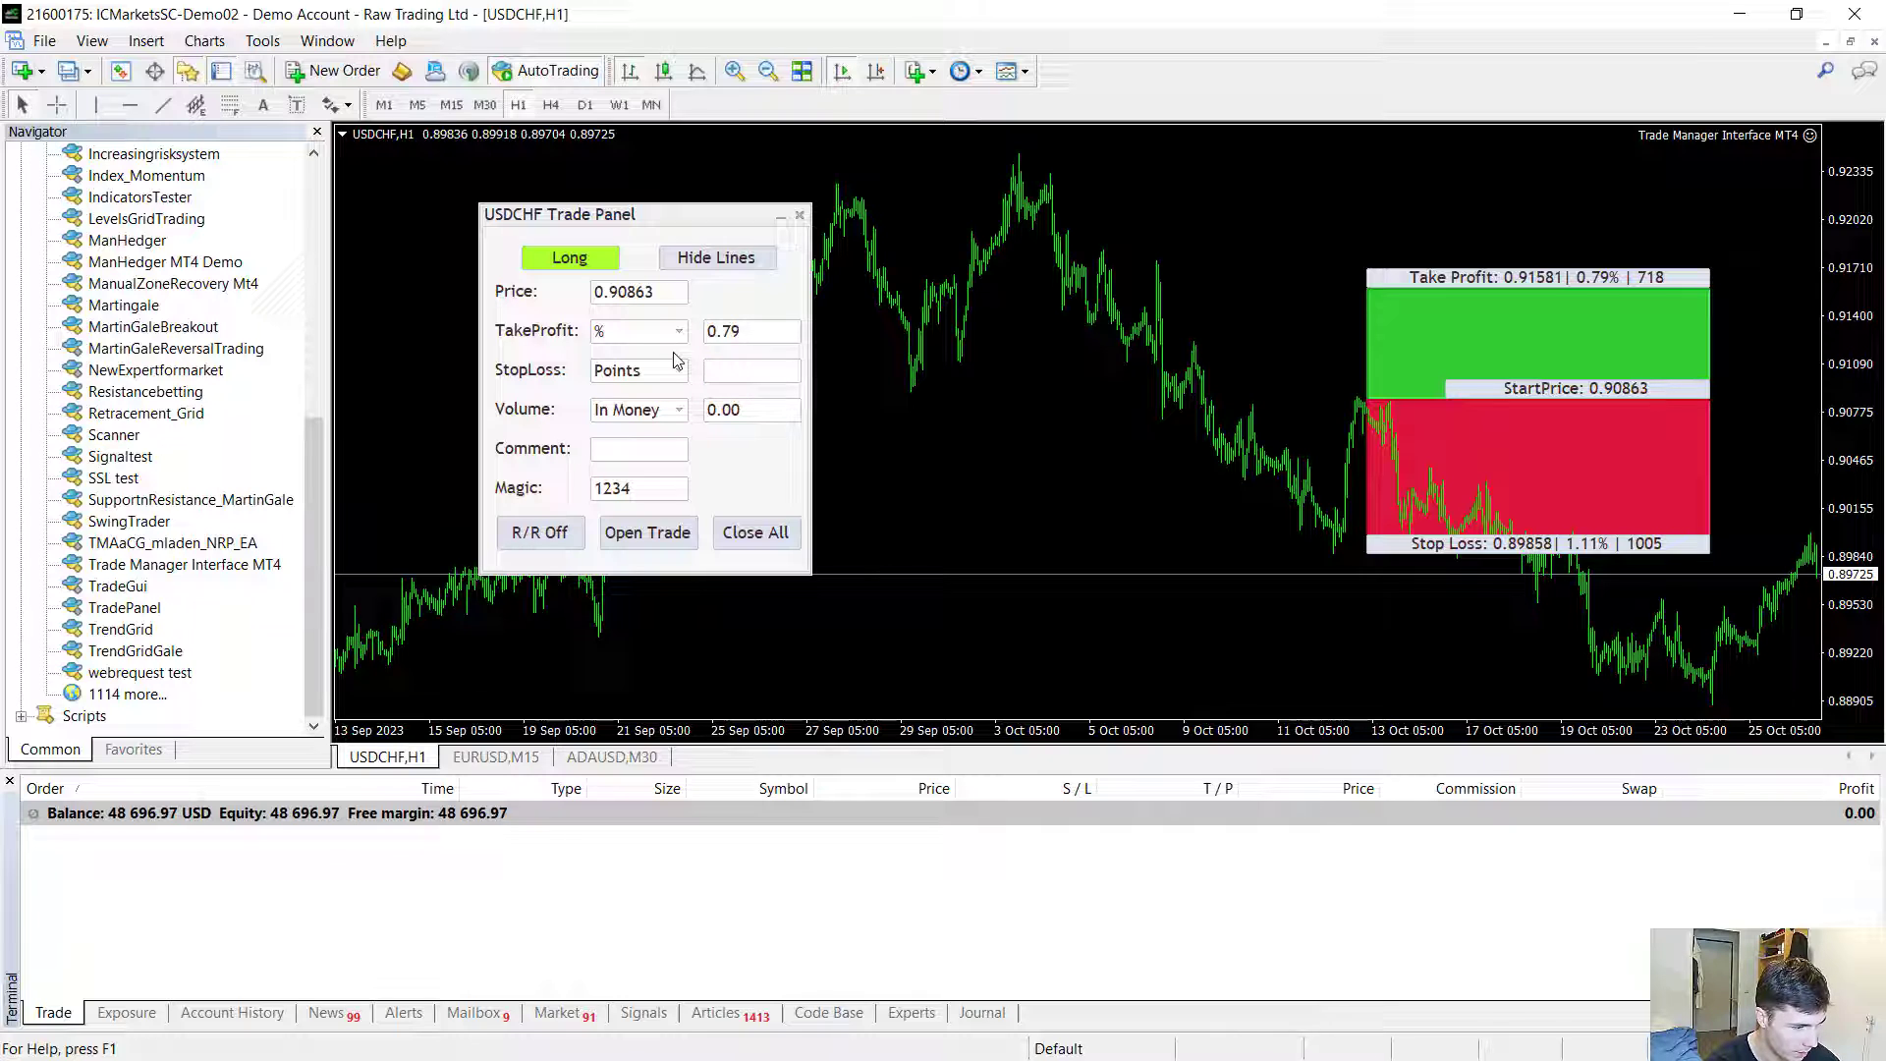
Step: Set the take profit to 500 points, placing it at 0.91365
left_click(674, 334)
left_click(646, 377)
left_click(731, 334)
type("50")
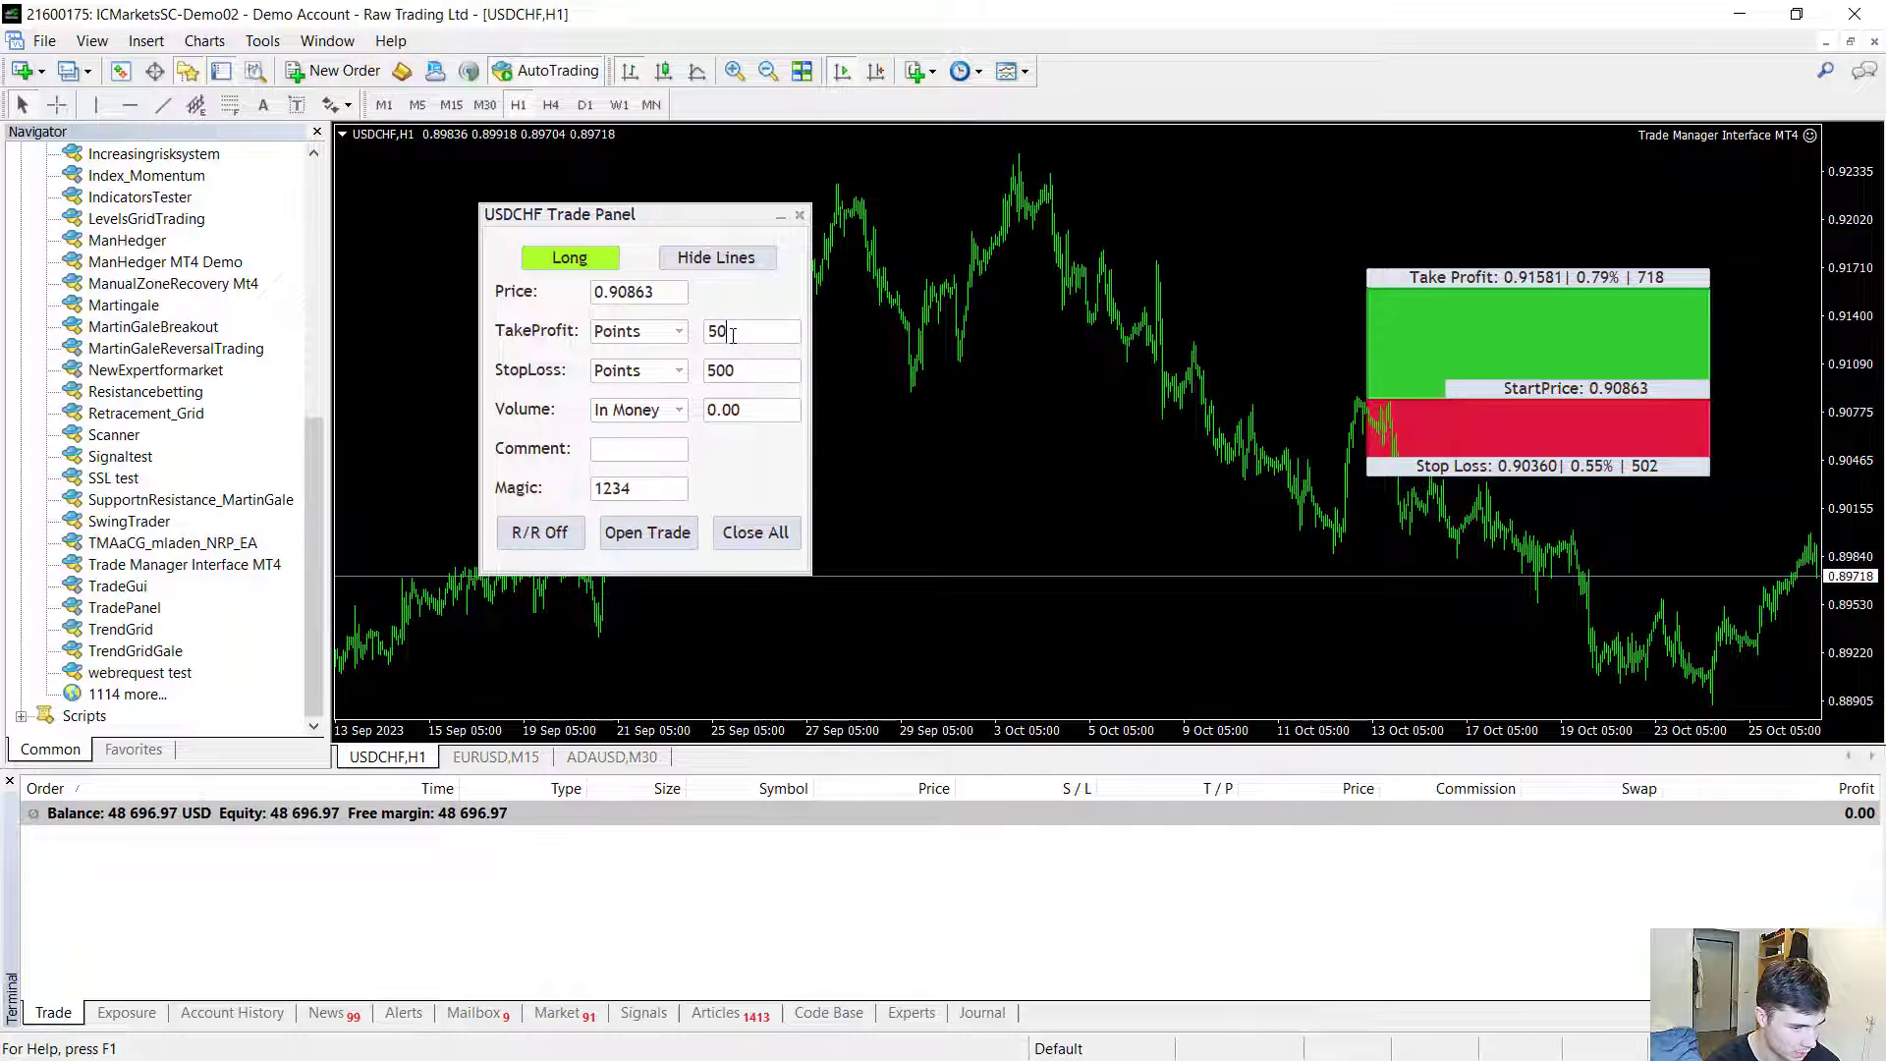
type("0")
key("Return")
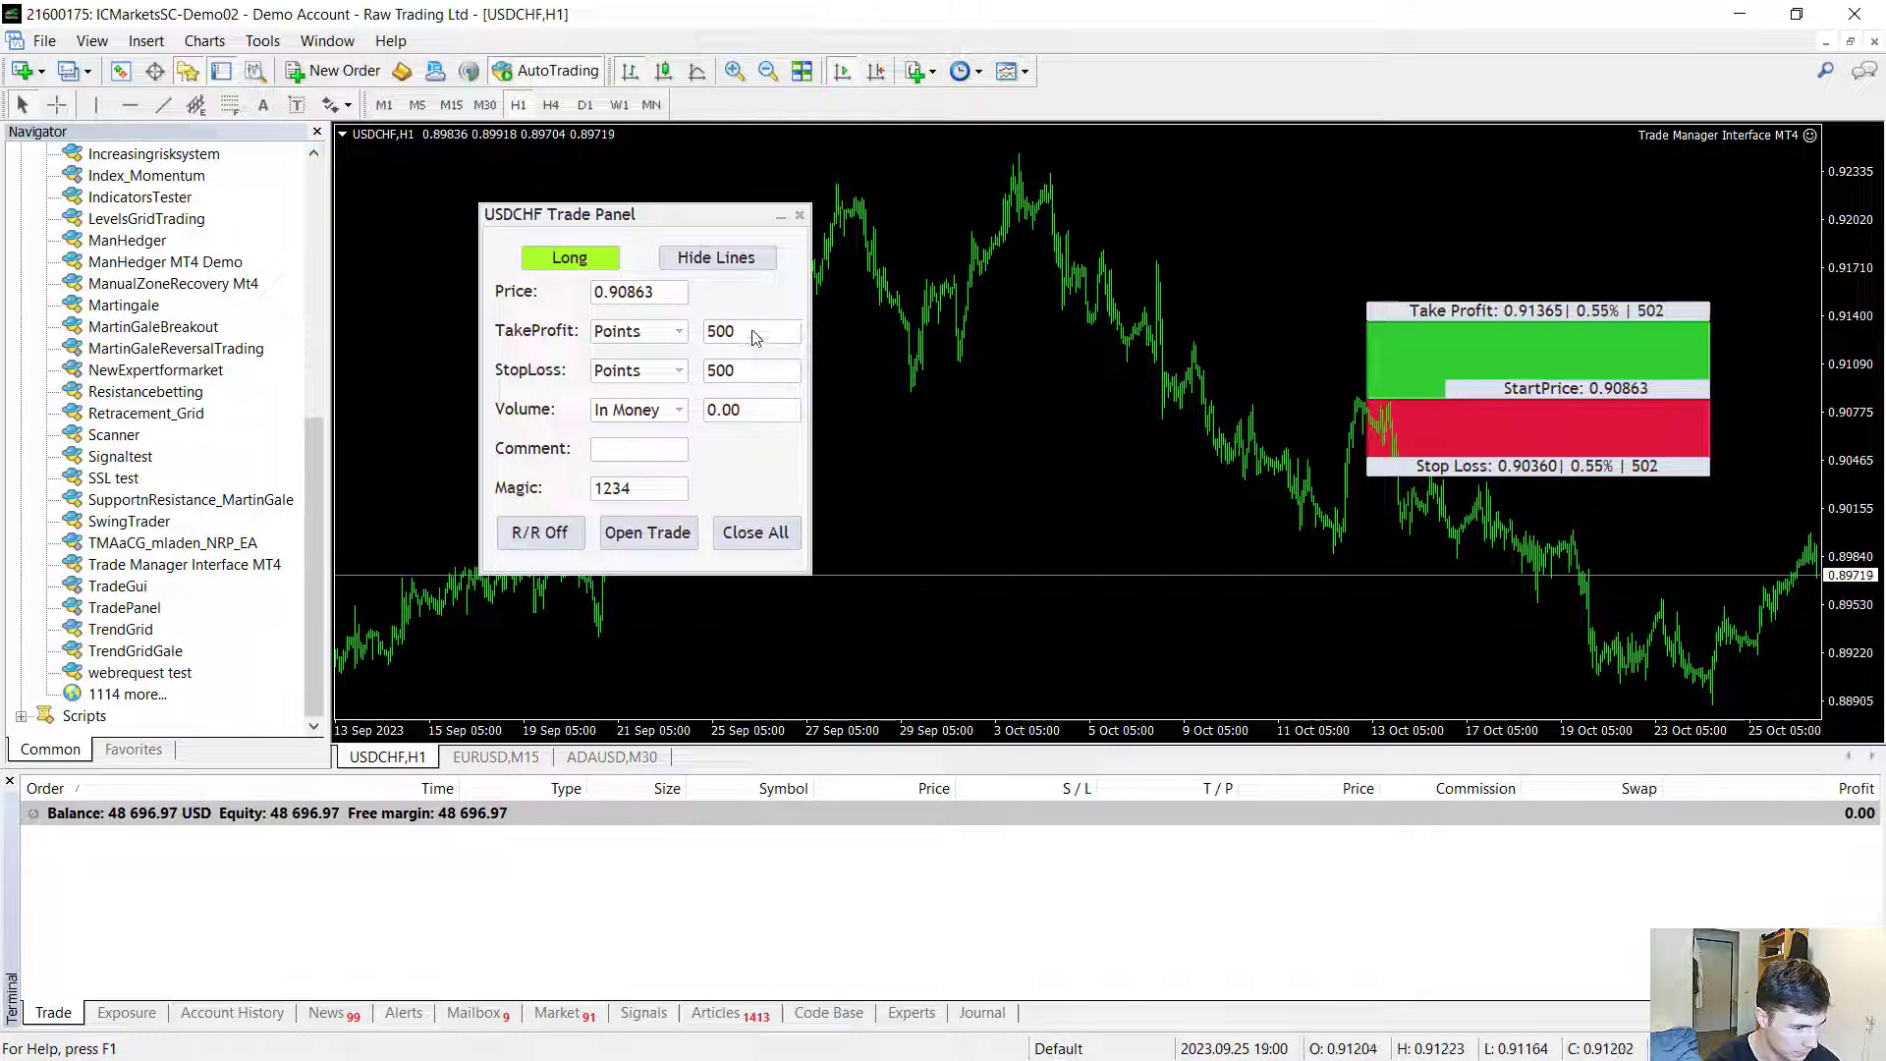
Step: Enter a money-based volume of 24.00, then switch the volume to lots, giving 0.12 lots
left_click(633, 412)
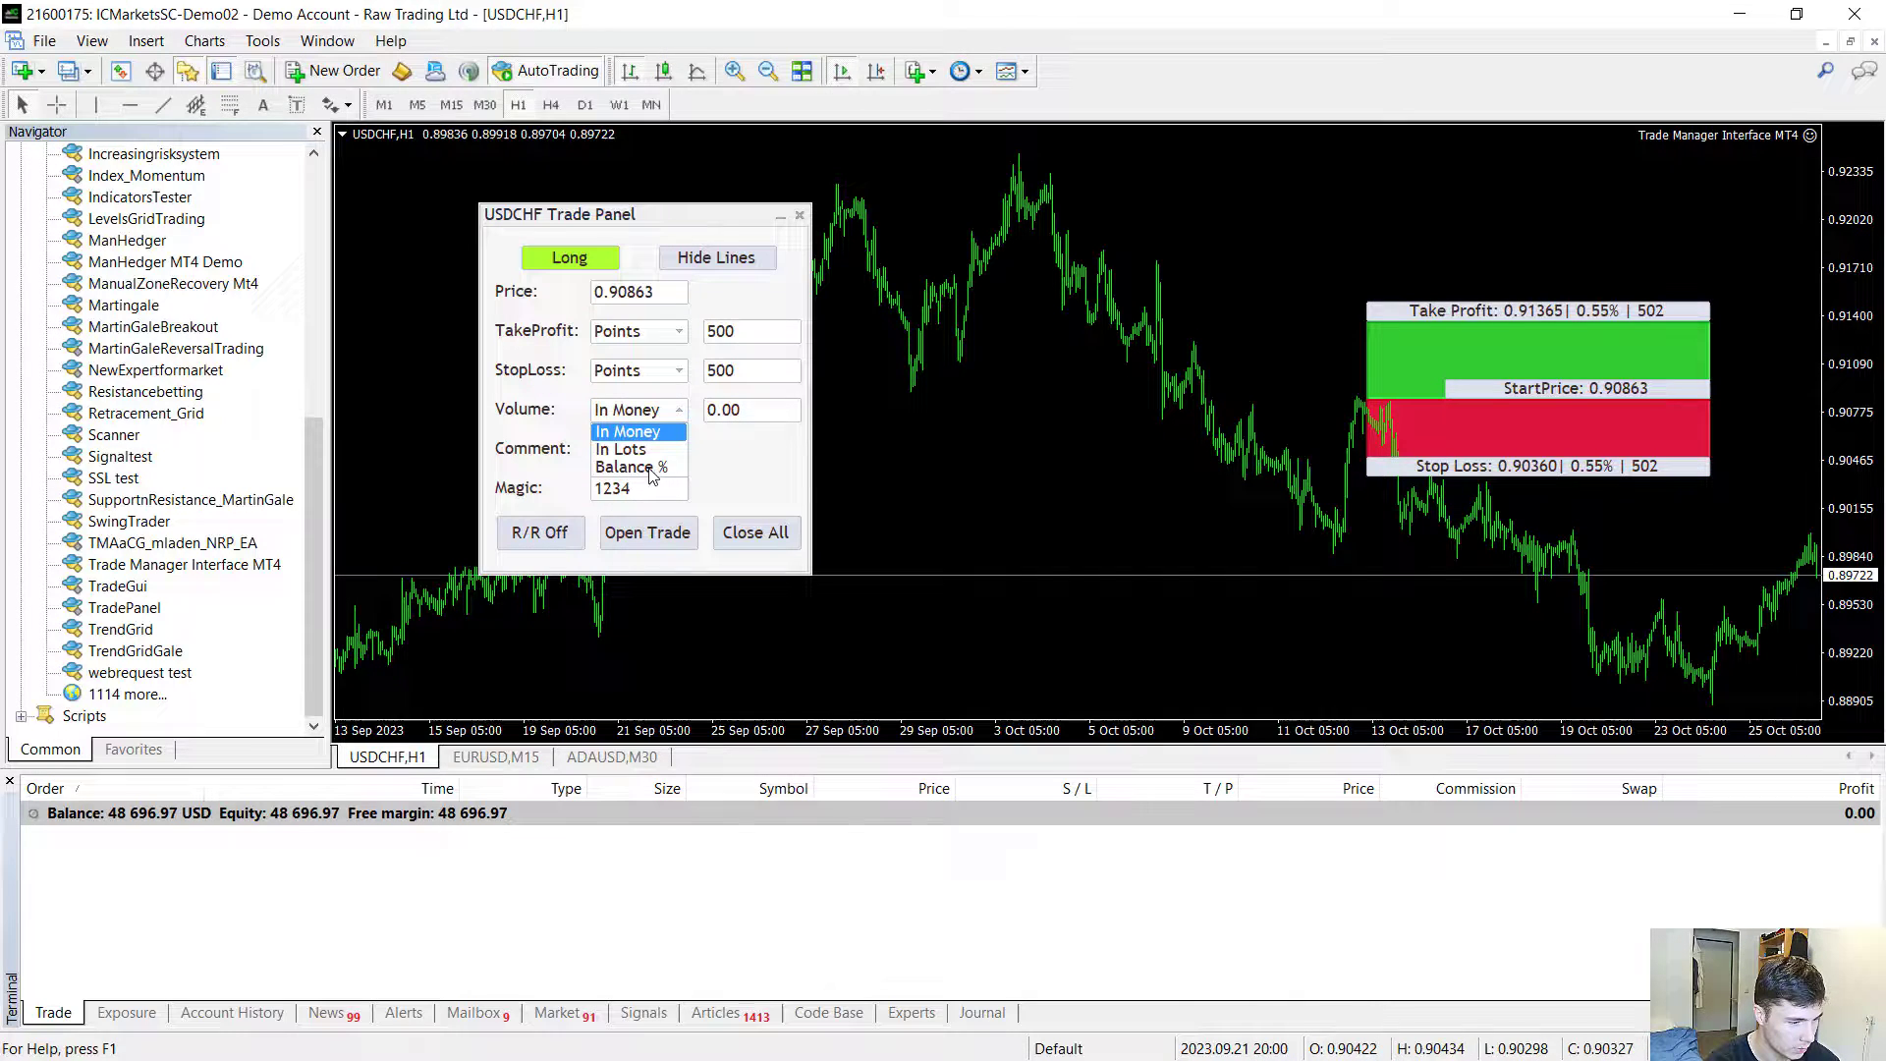
left_click(743, 415)
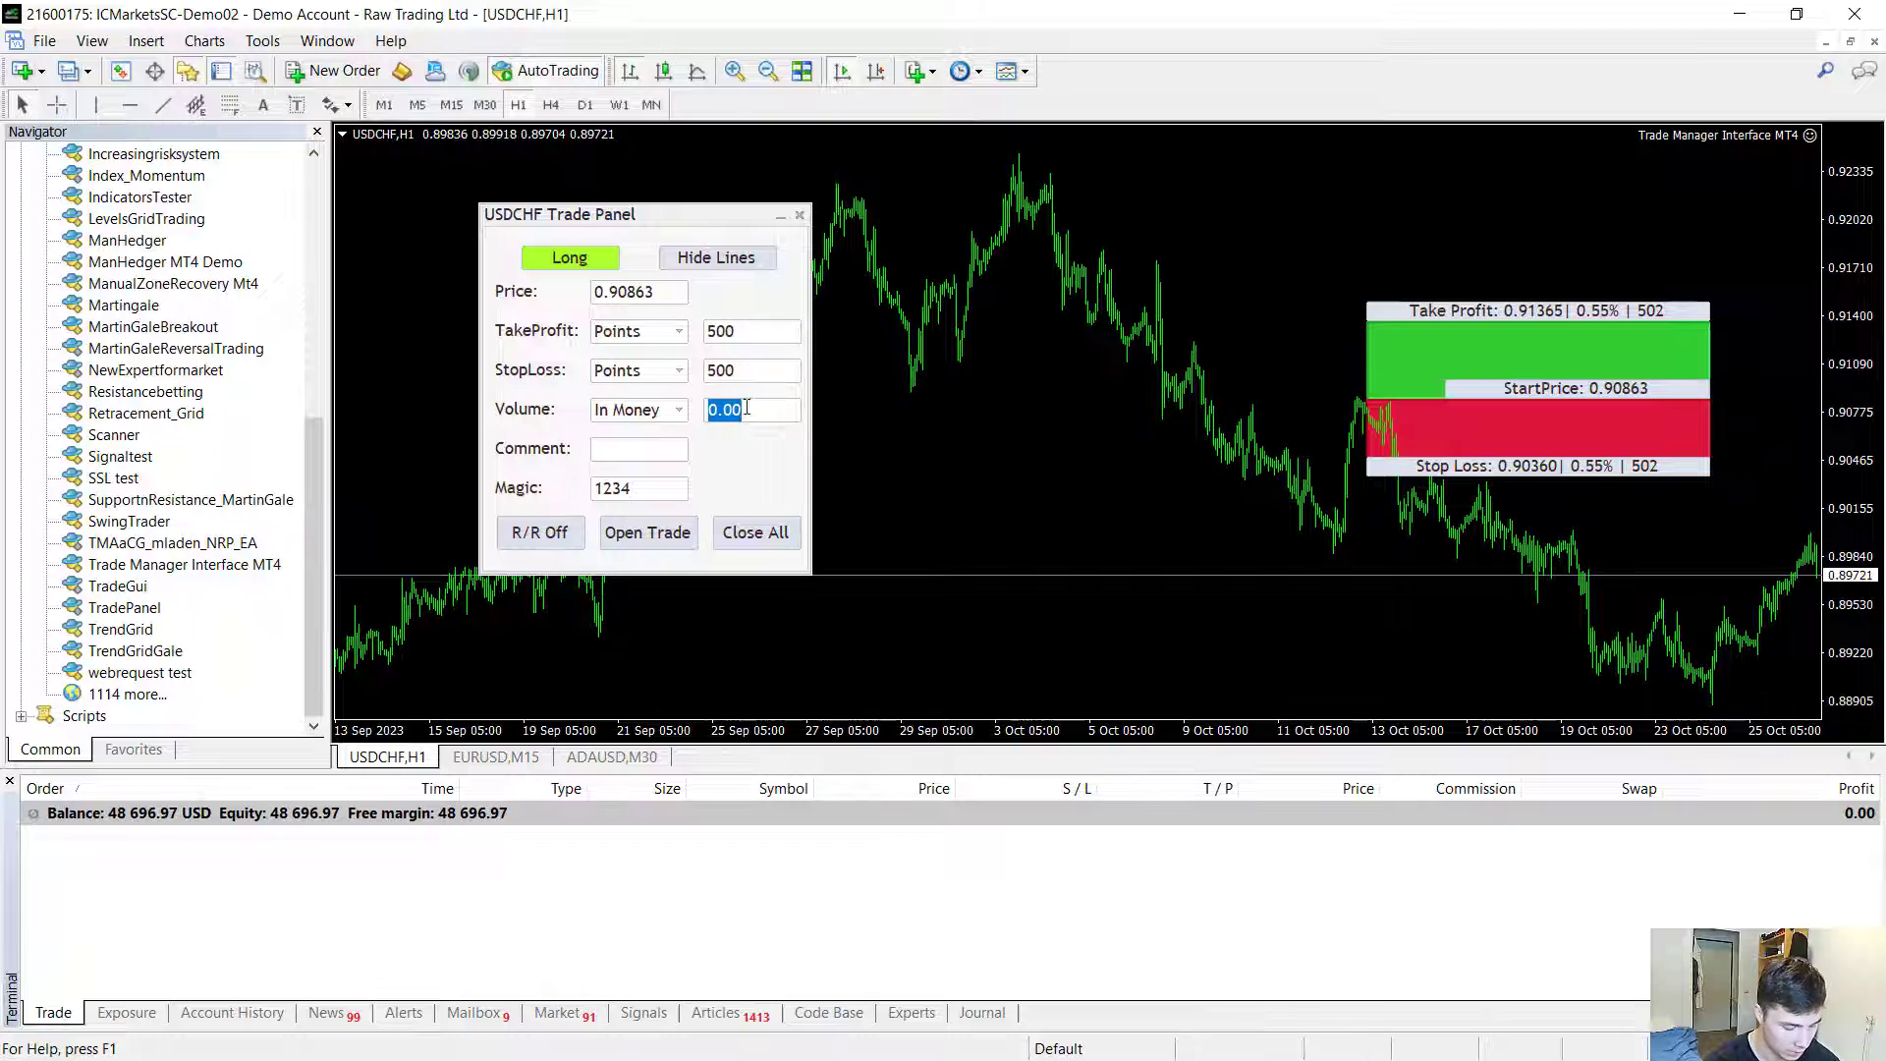
key("BackSpace")
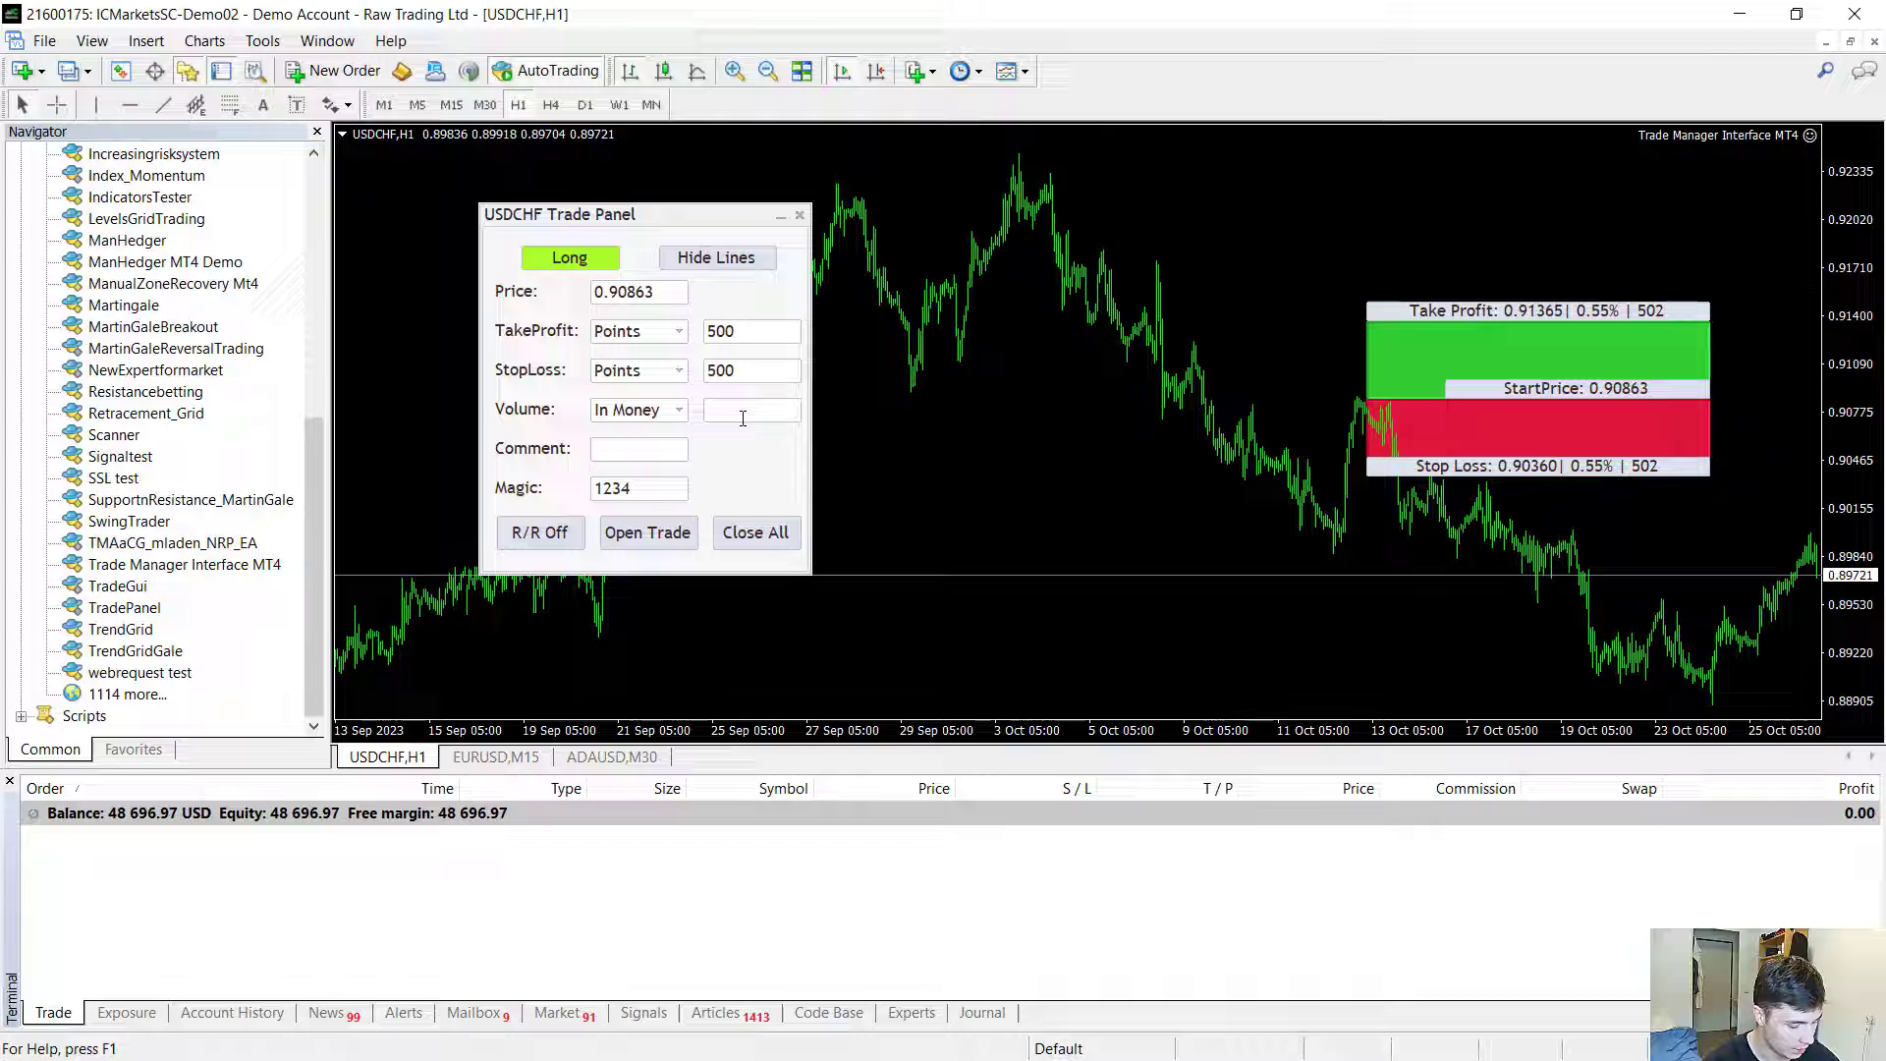
type("23")
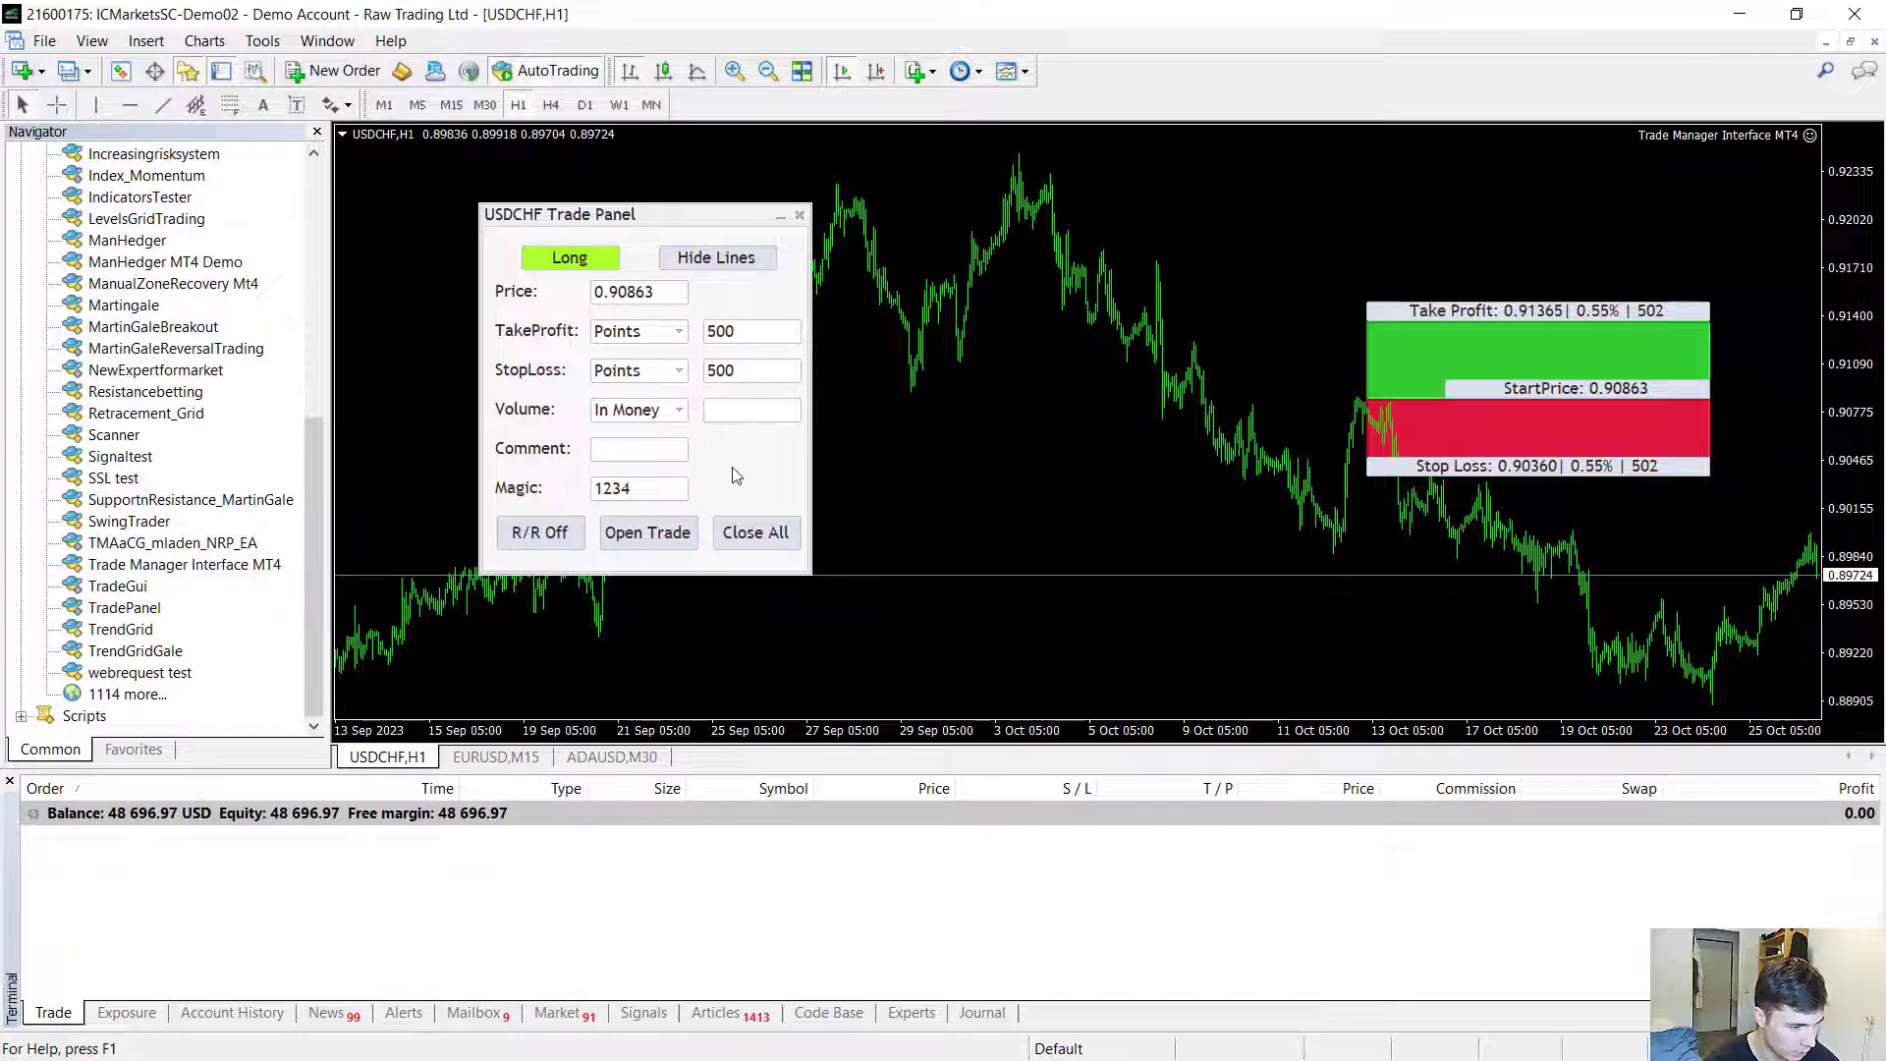
key("Return")
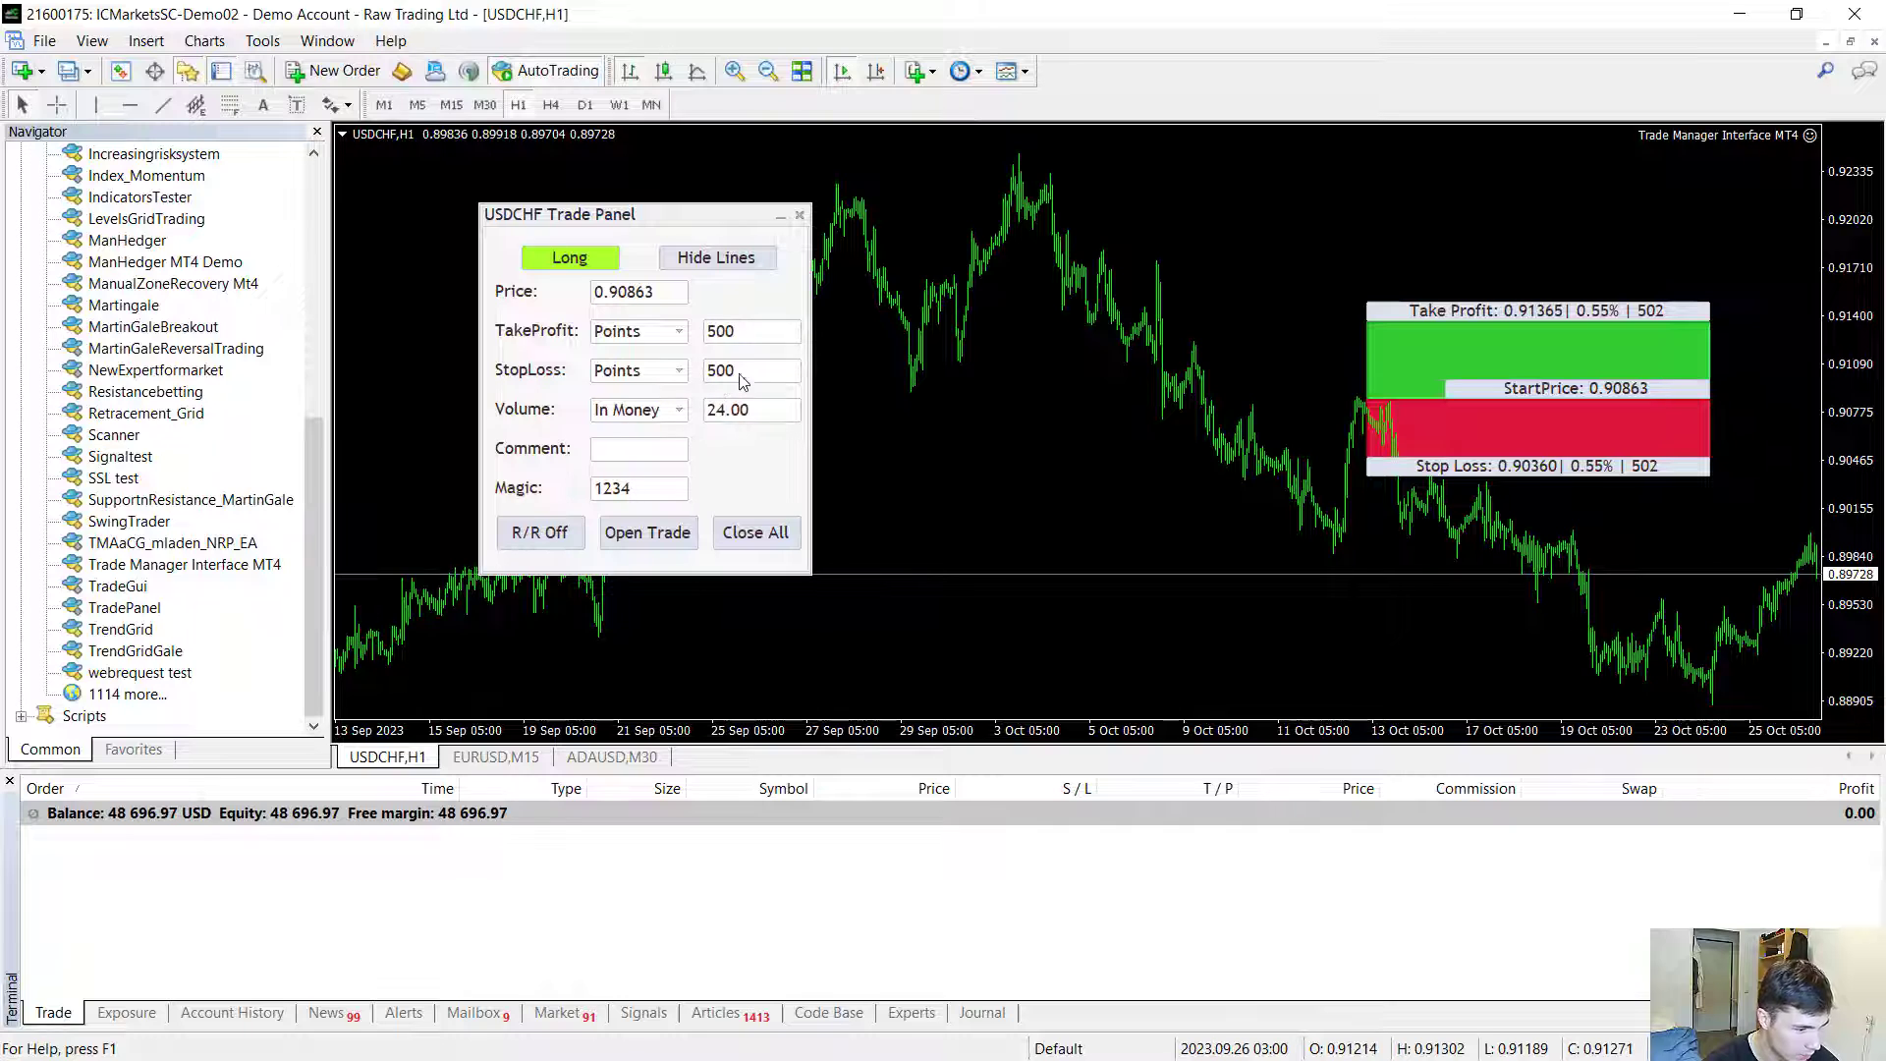
left_click(641, 410)
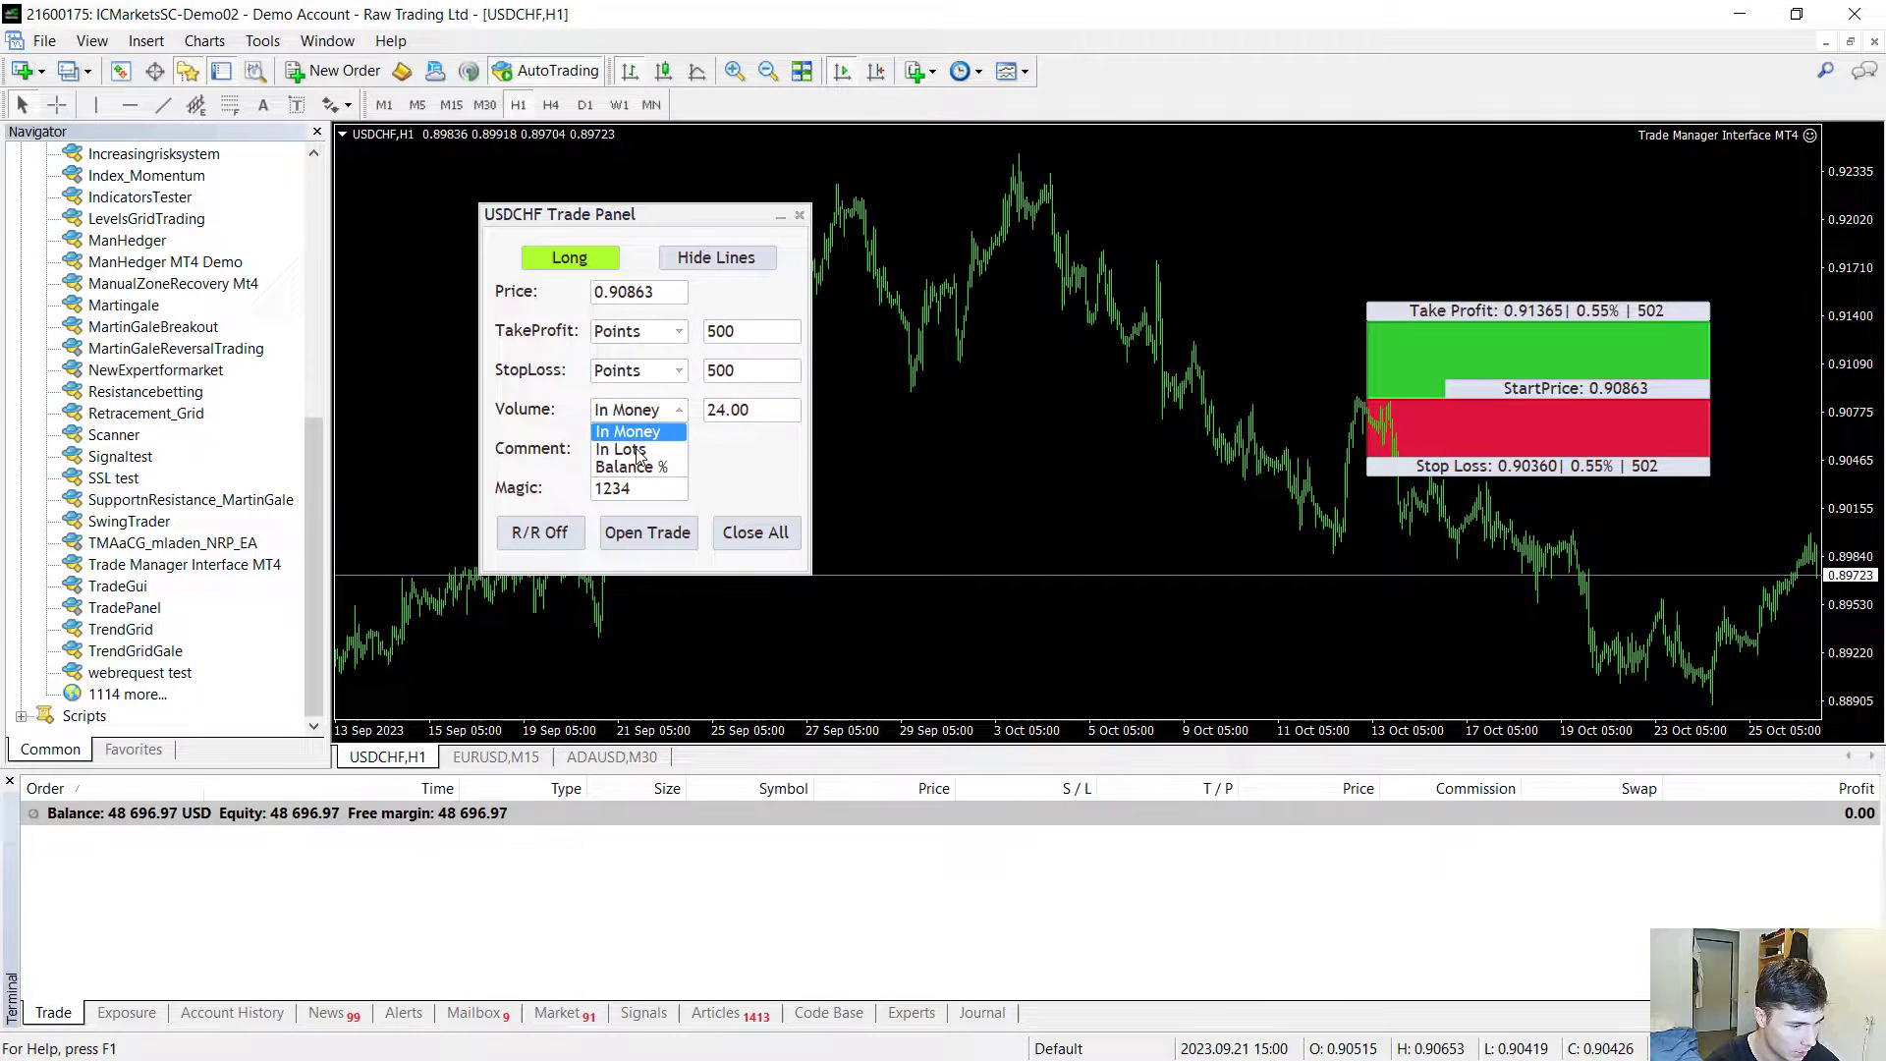
left_click(633, 444)
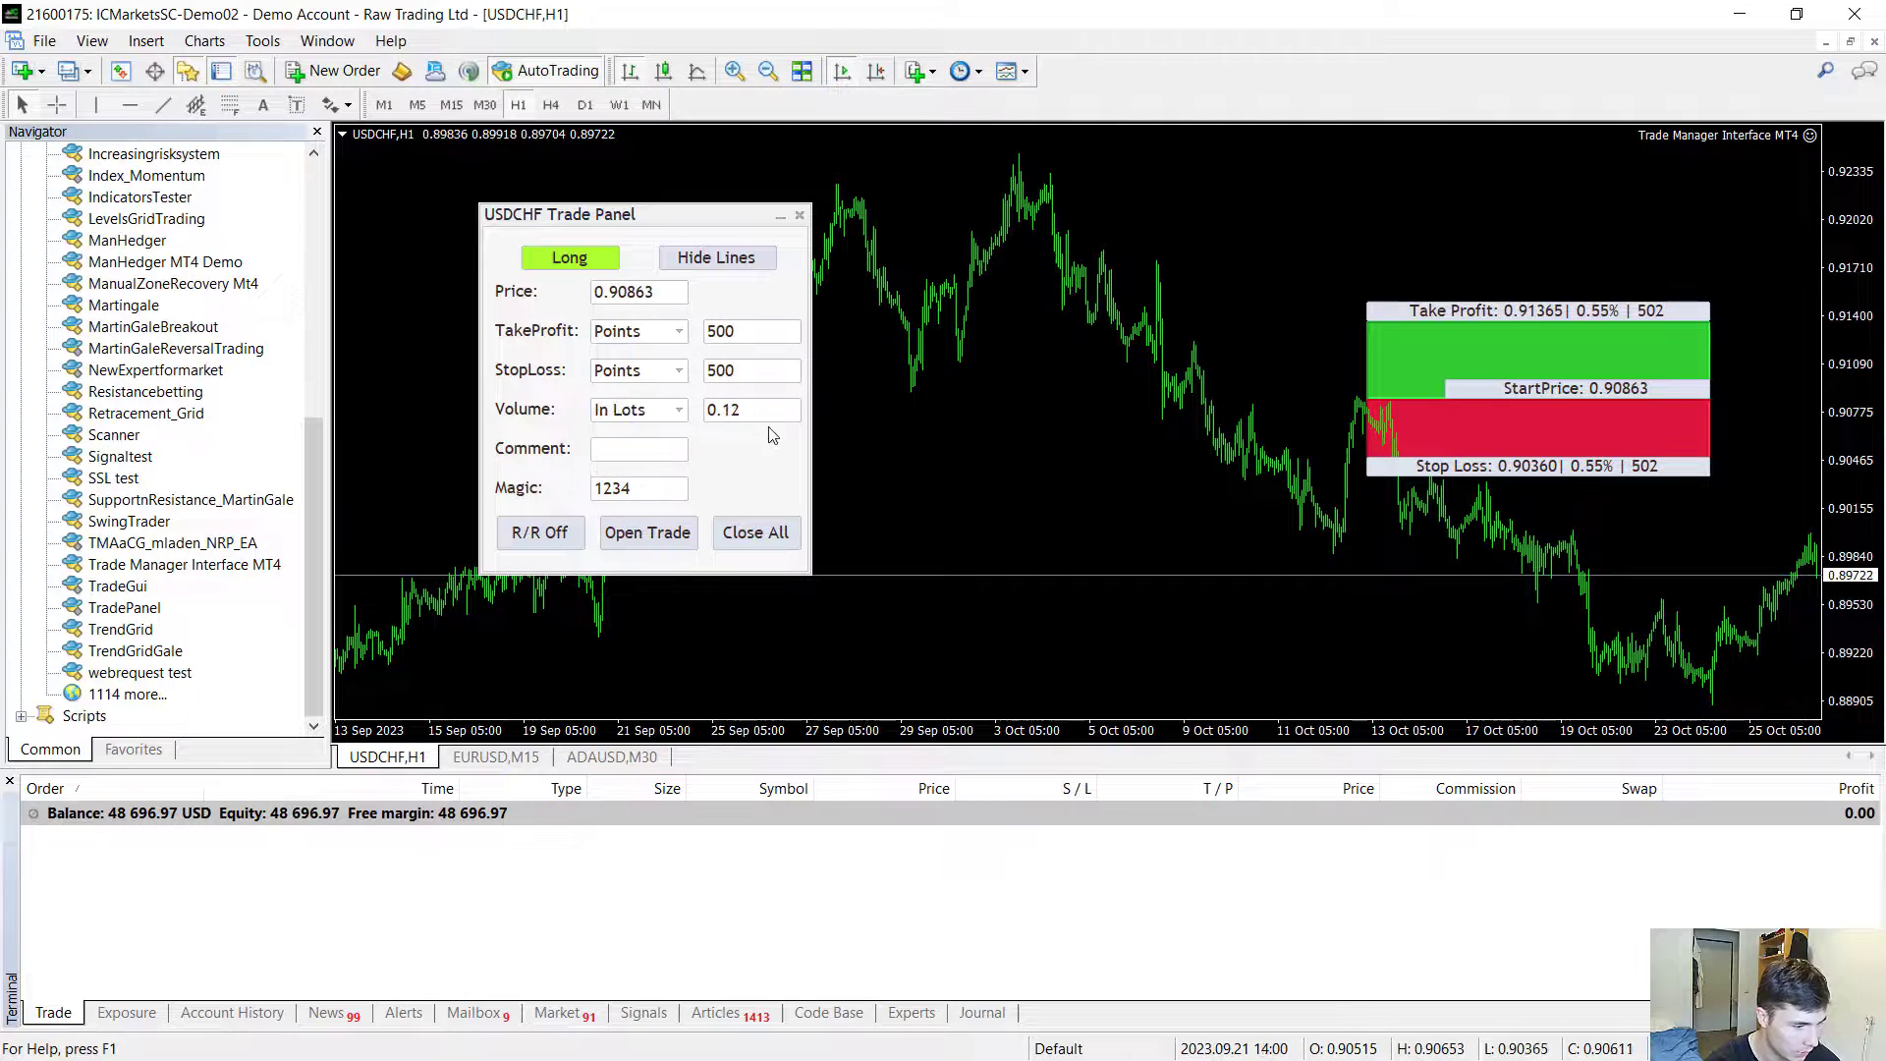
Step: Keep volume in lots, add comment 'breakout', raise the entry, and replace magic number 1234 with 606
left_click(644, 413)
left_click(633, 449)
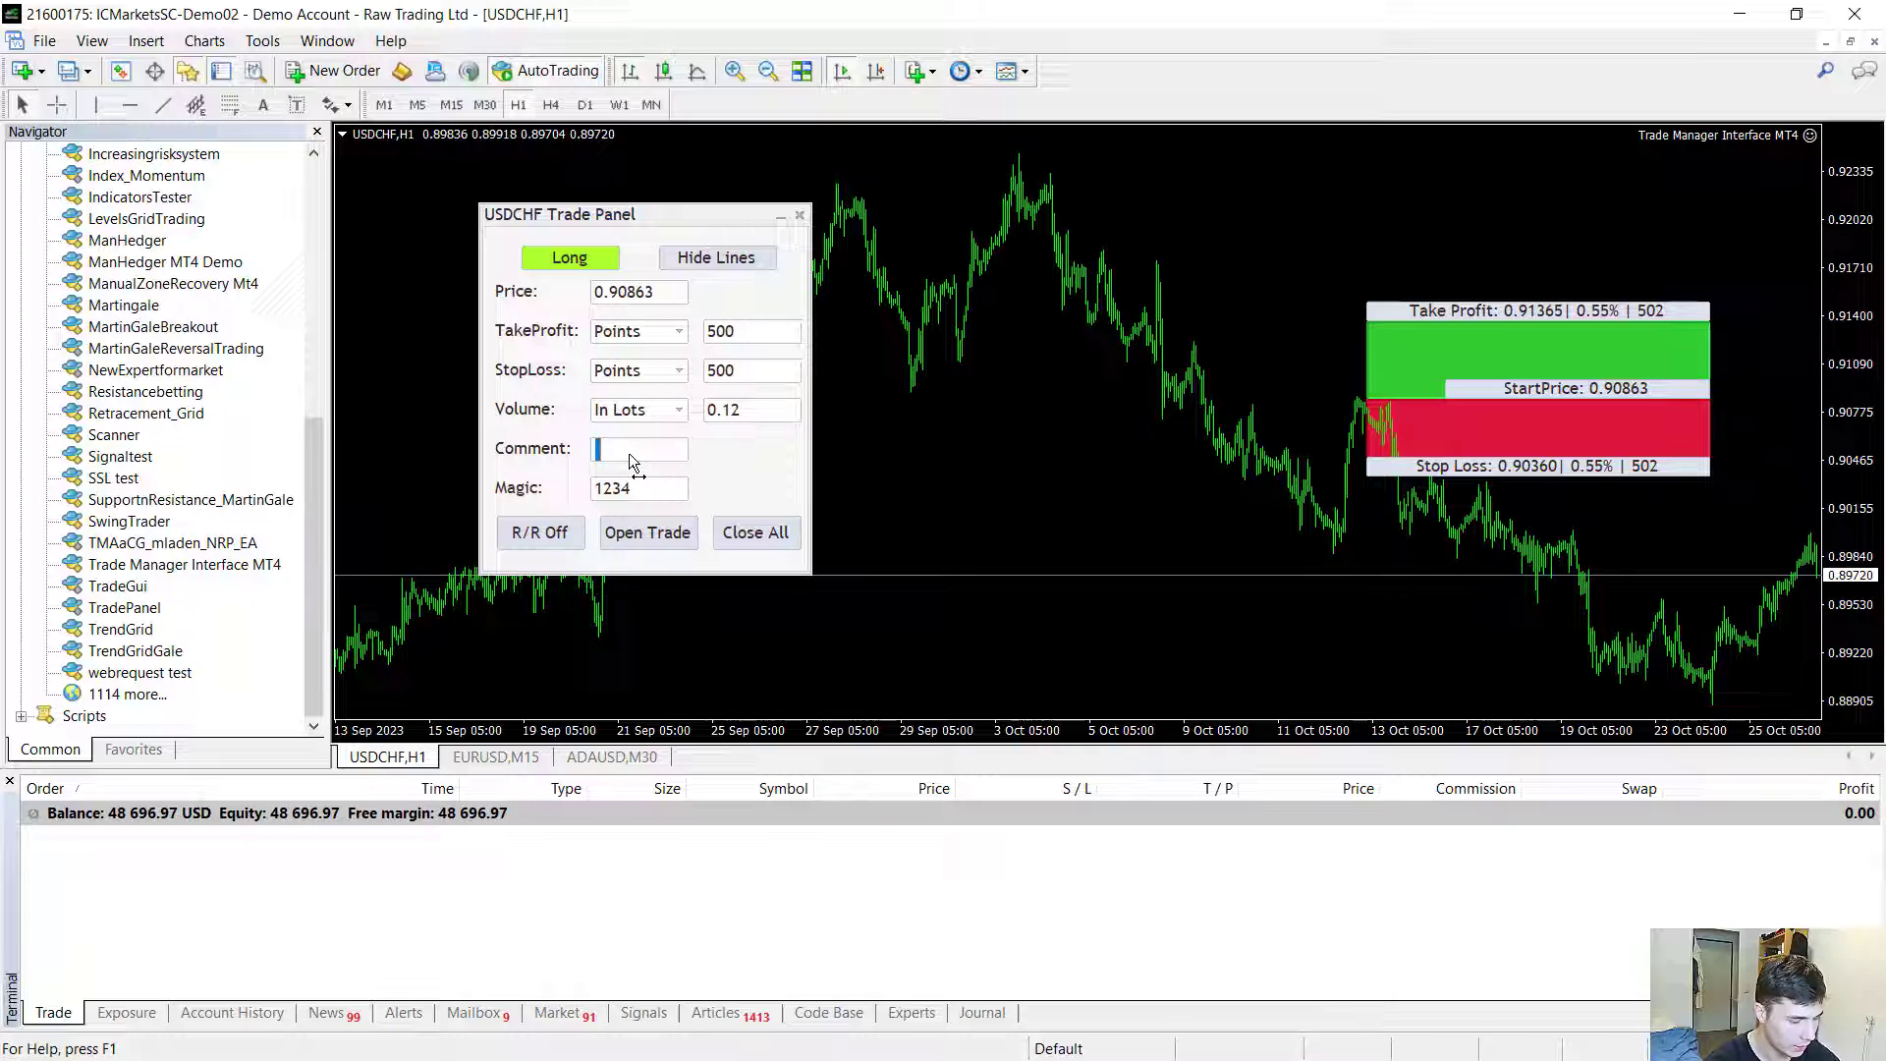
left_click(651, 448)
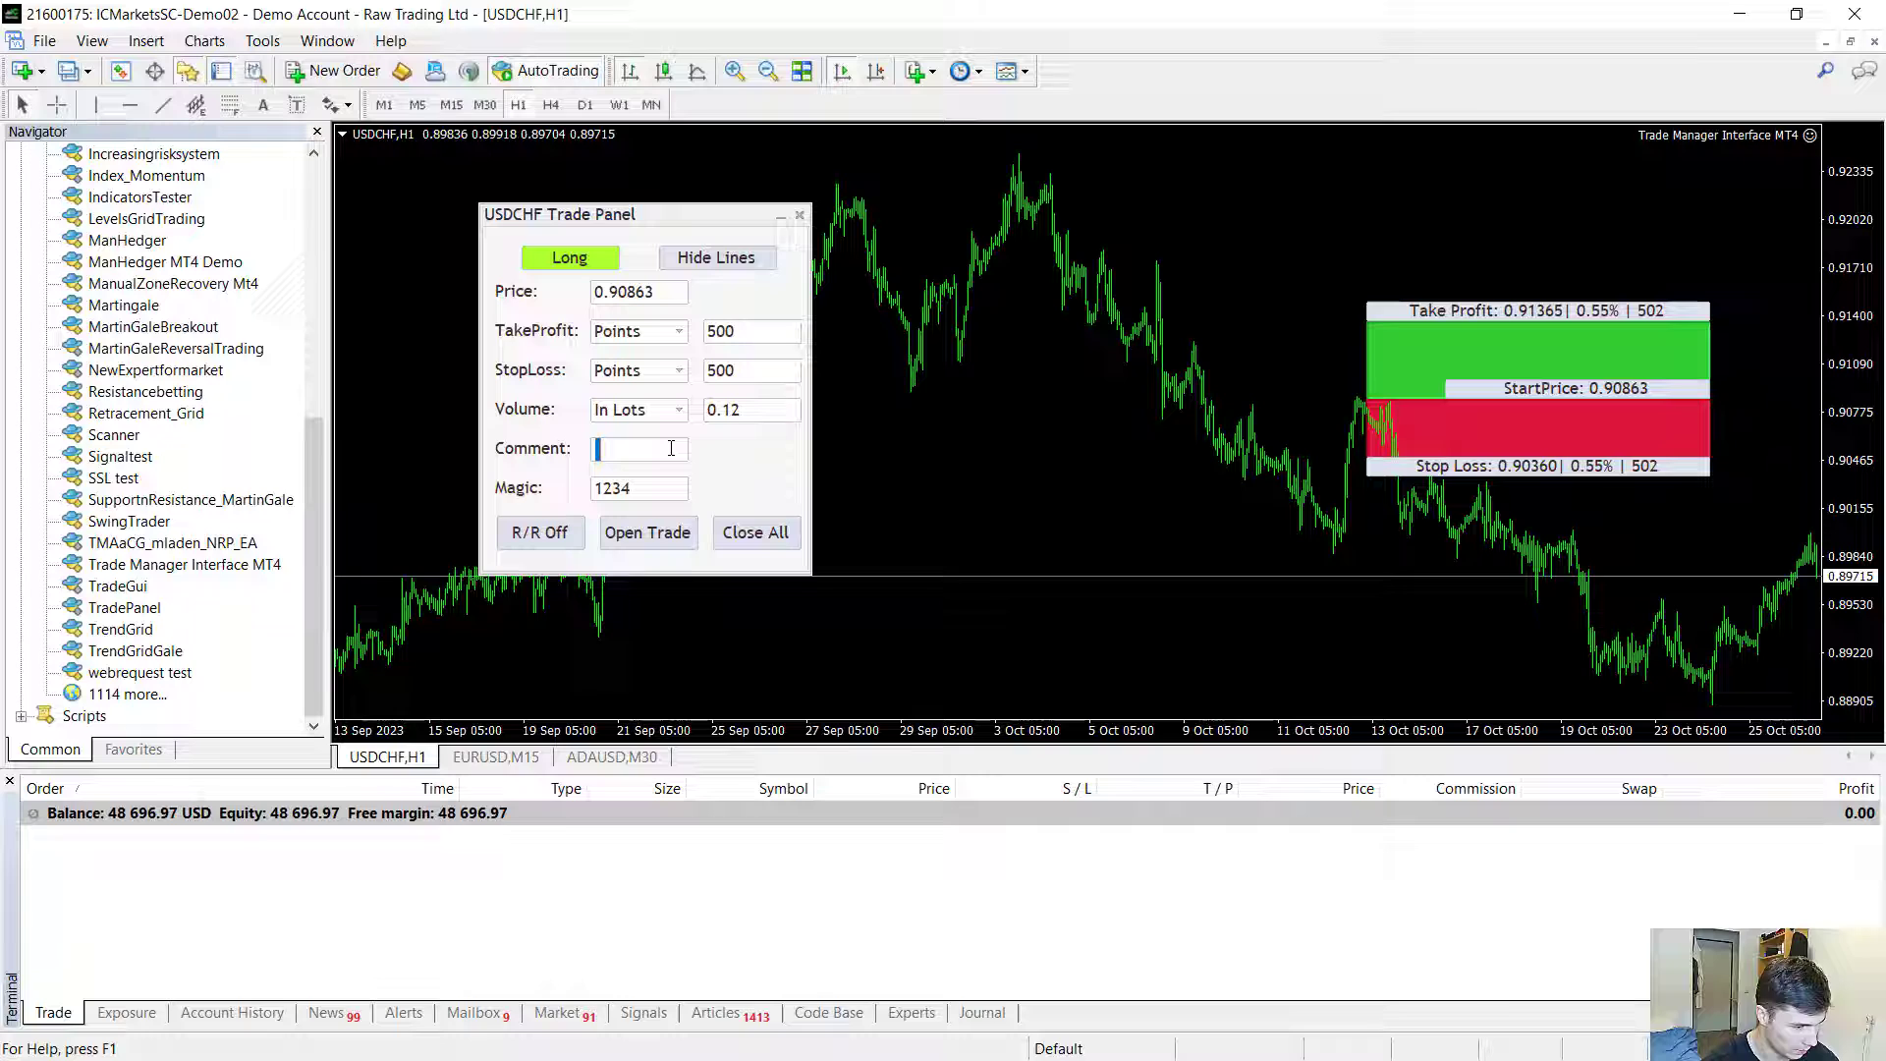
type("bre")
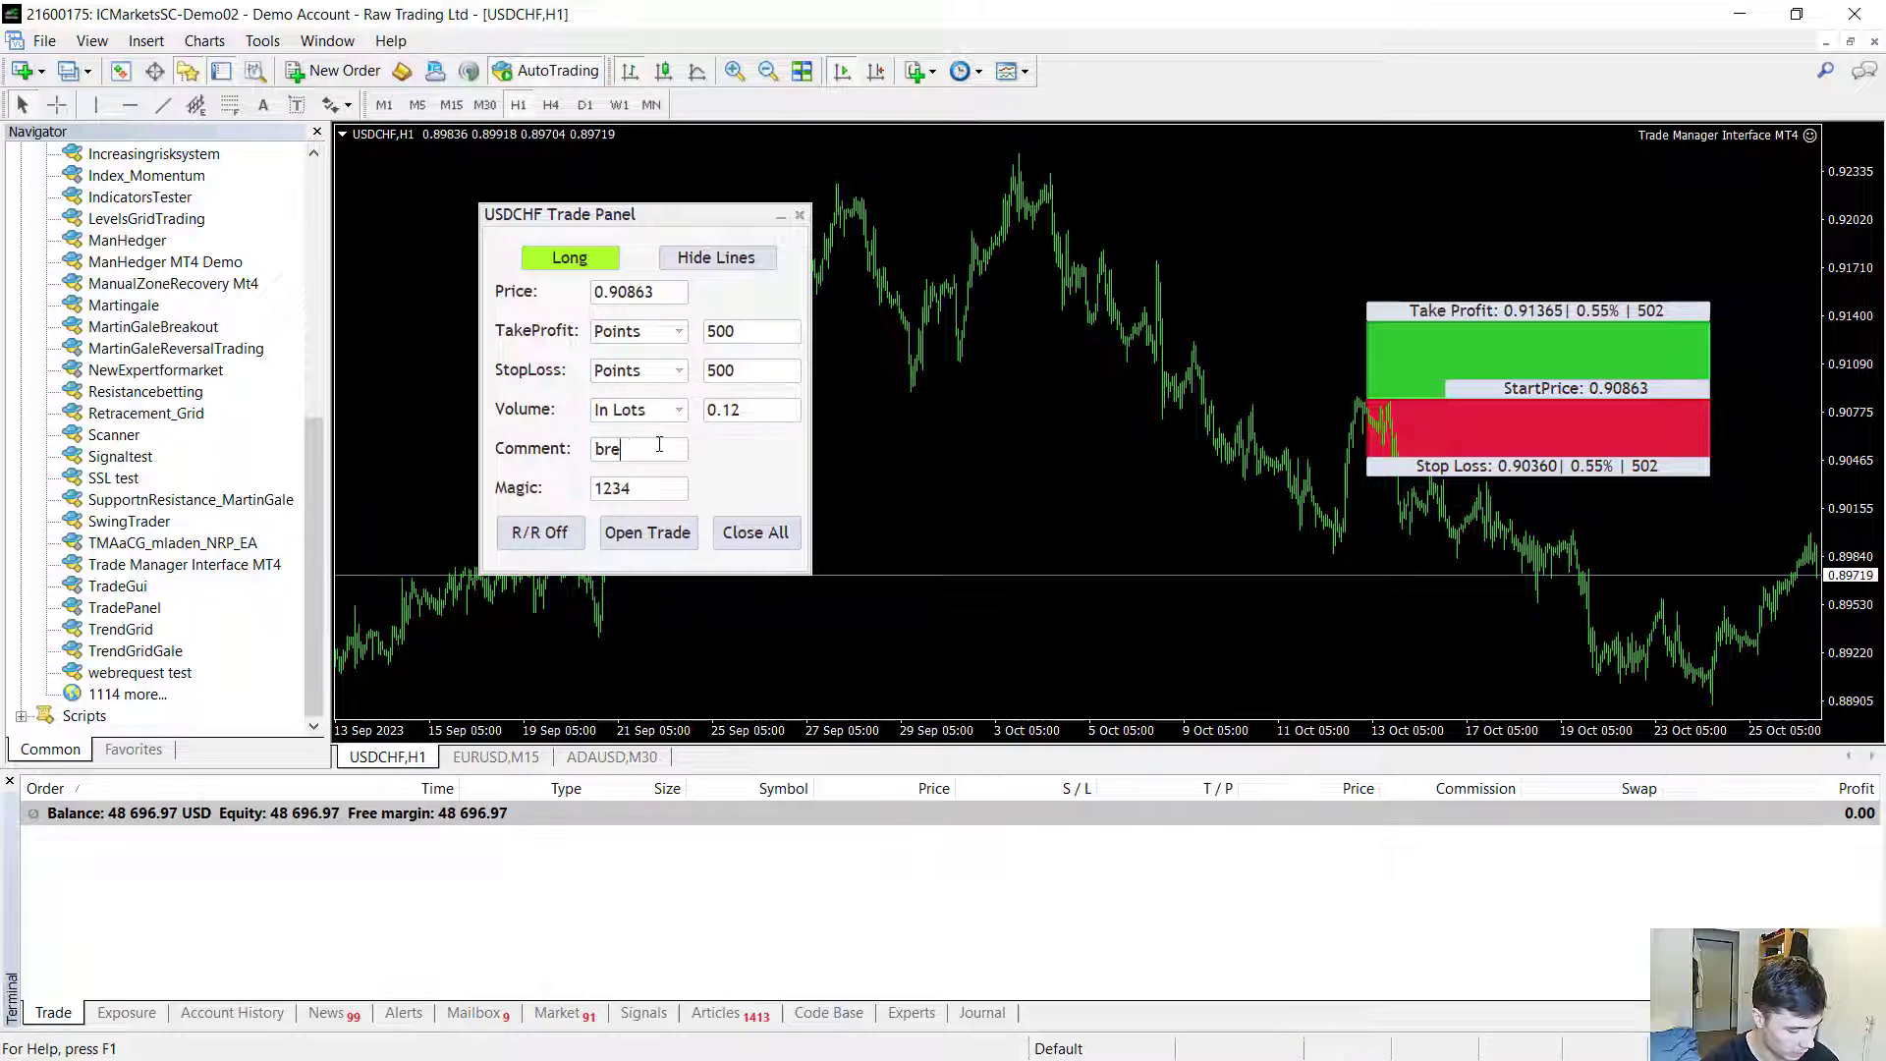
type("akout")
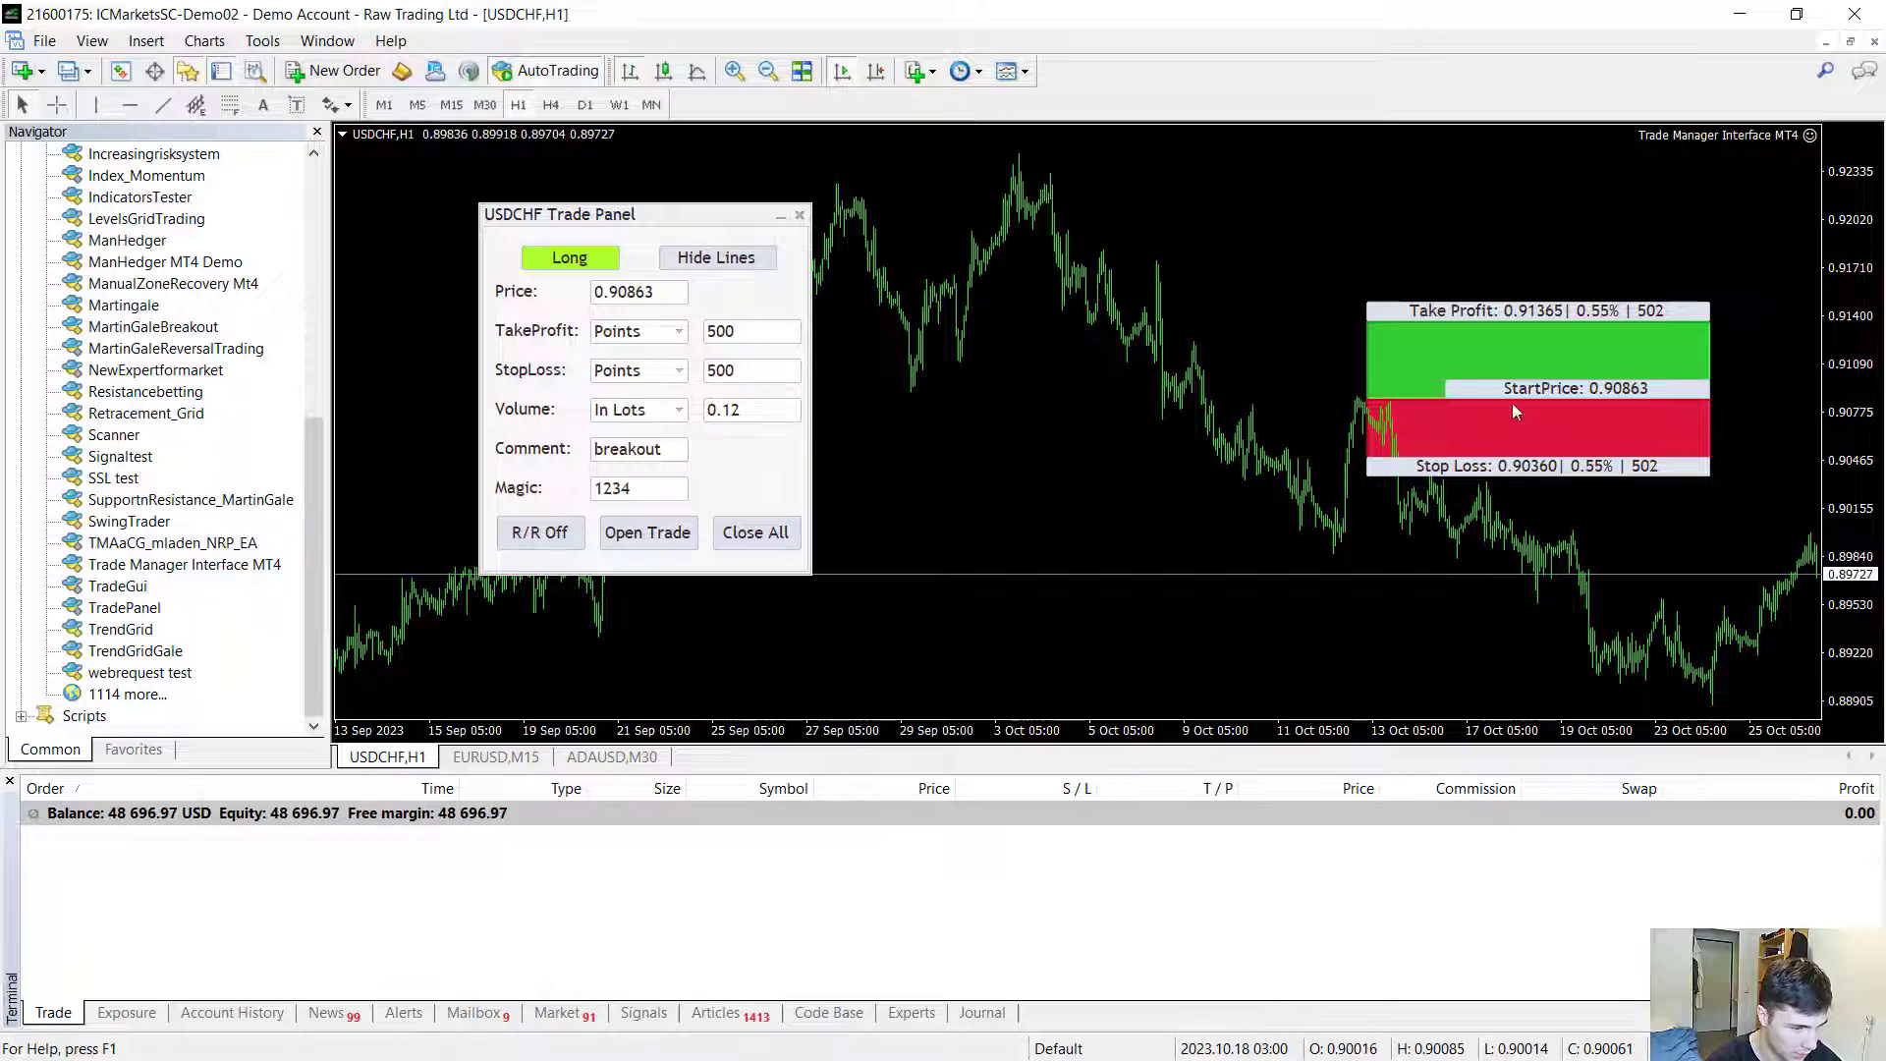
left_click_drag(1512, 403, 1526, 393)
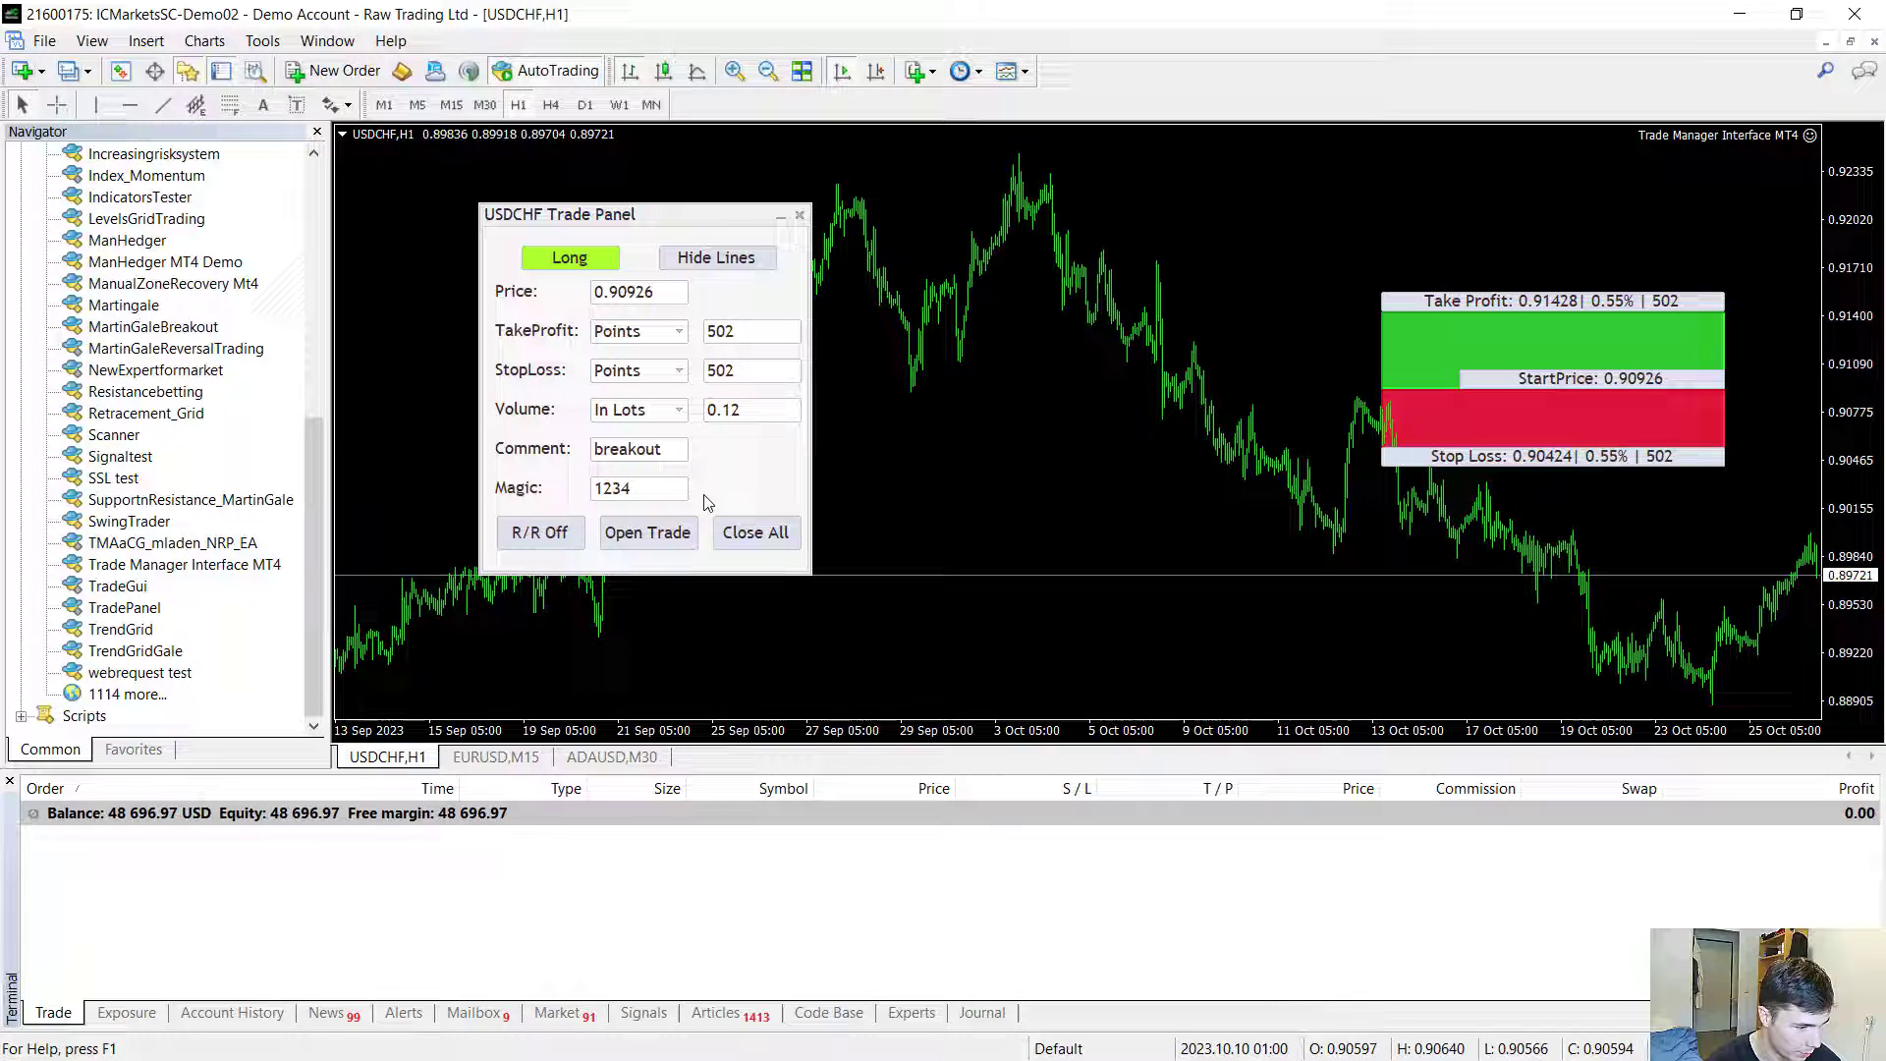
left_click(665, 490)
key("BackSpace")
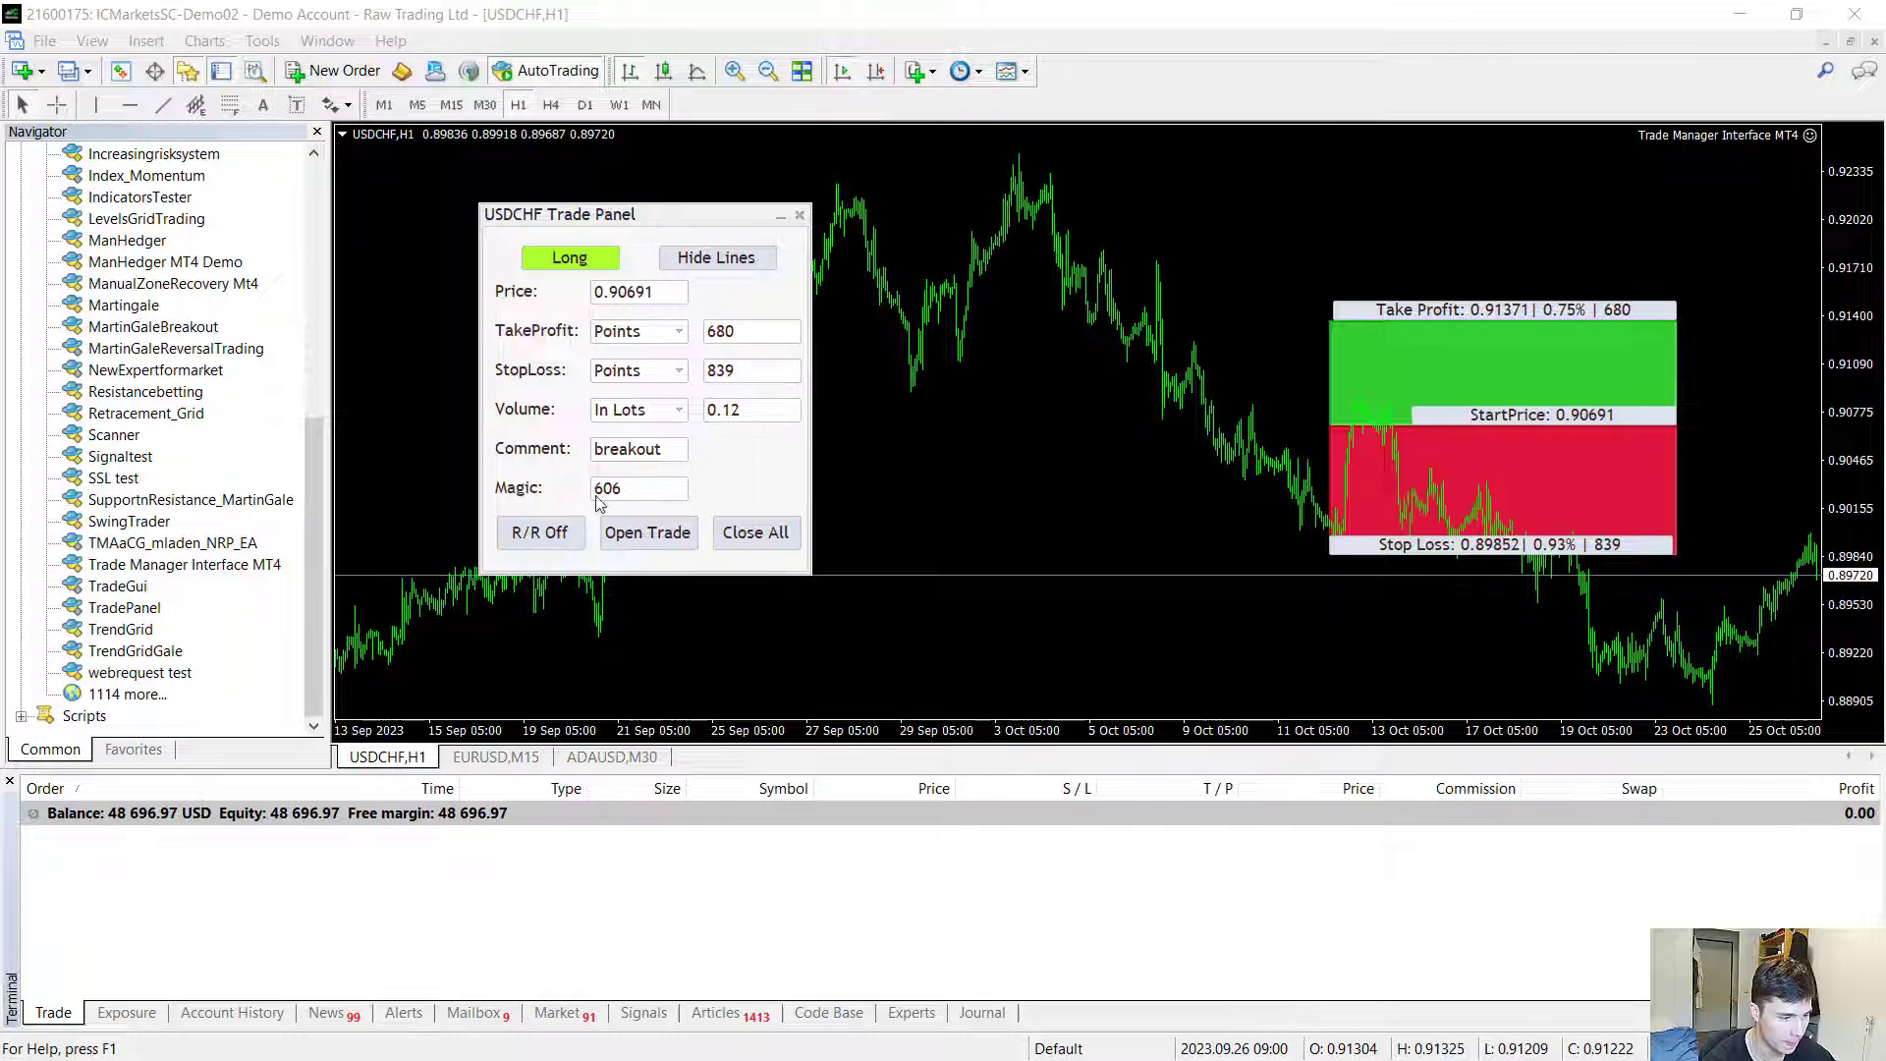
Step: Enter 500-point stop loss and 1000-point take profit, then with R/R linked stretch to 1094/547 points
left_click(553, 540)
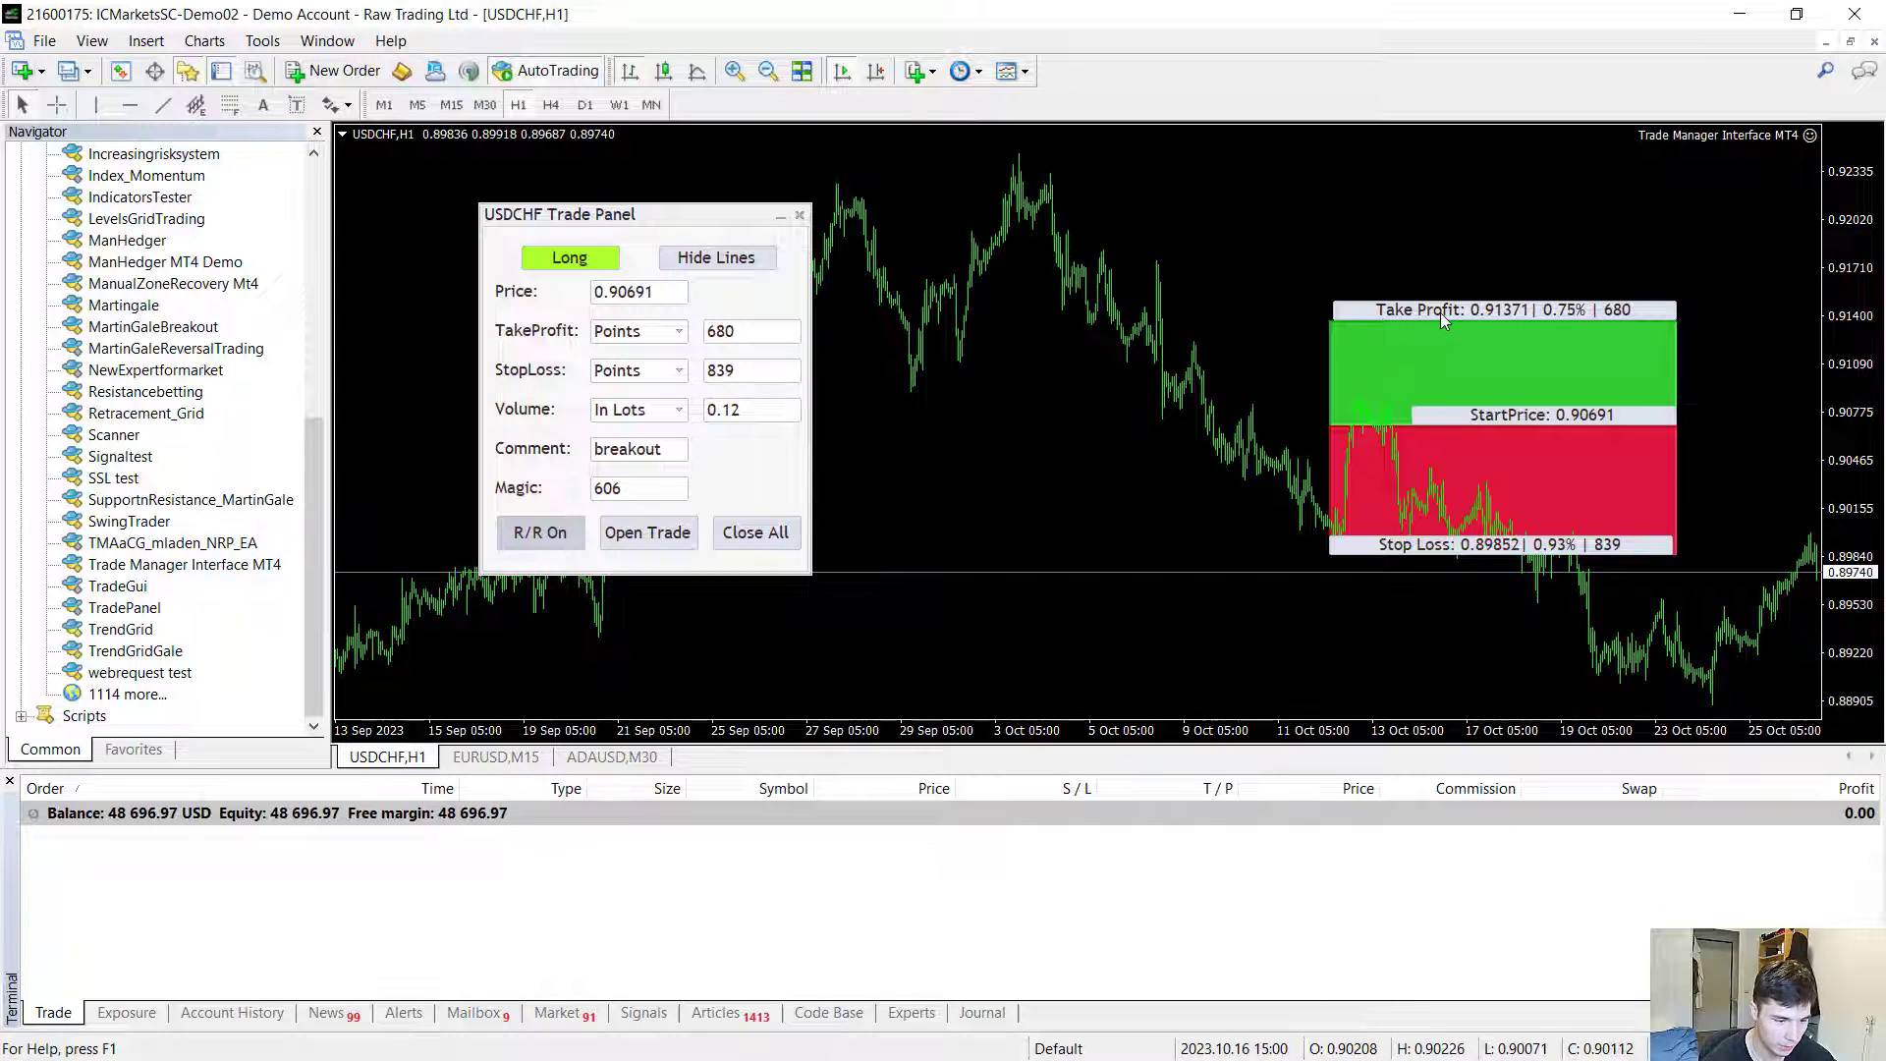
mouse_move(1440, 312)
left_mouse_down()
mouse_move(1382, 356)
mouse_move(1377, 297)
mouse_move(1365, 328)
mouse_move(1434, 287)
left_mouse_up()
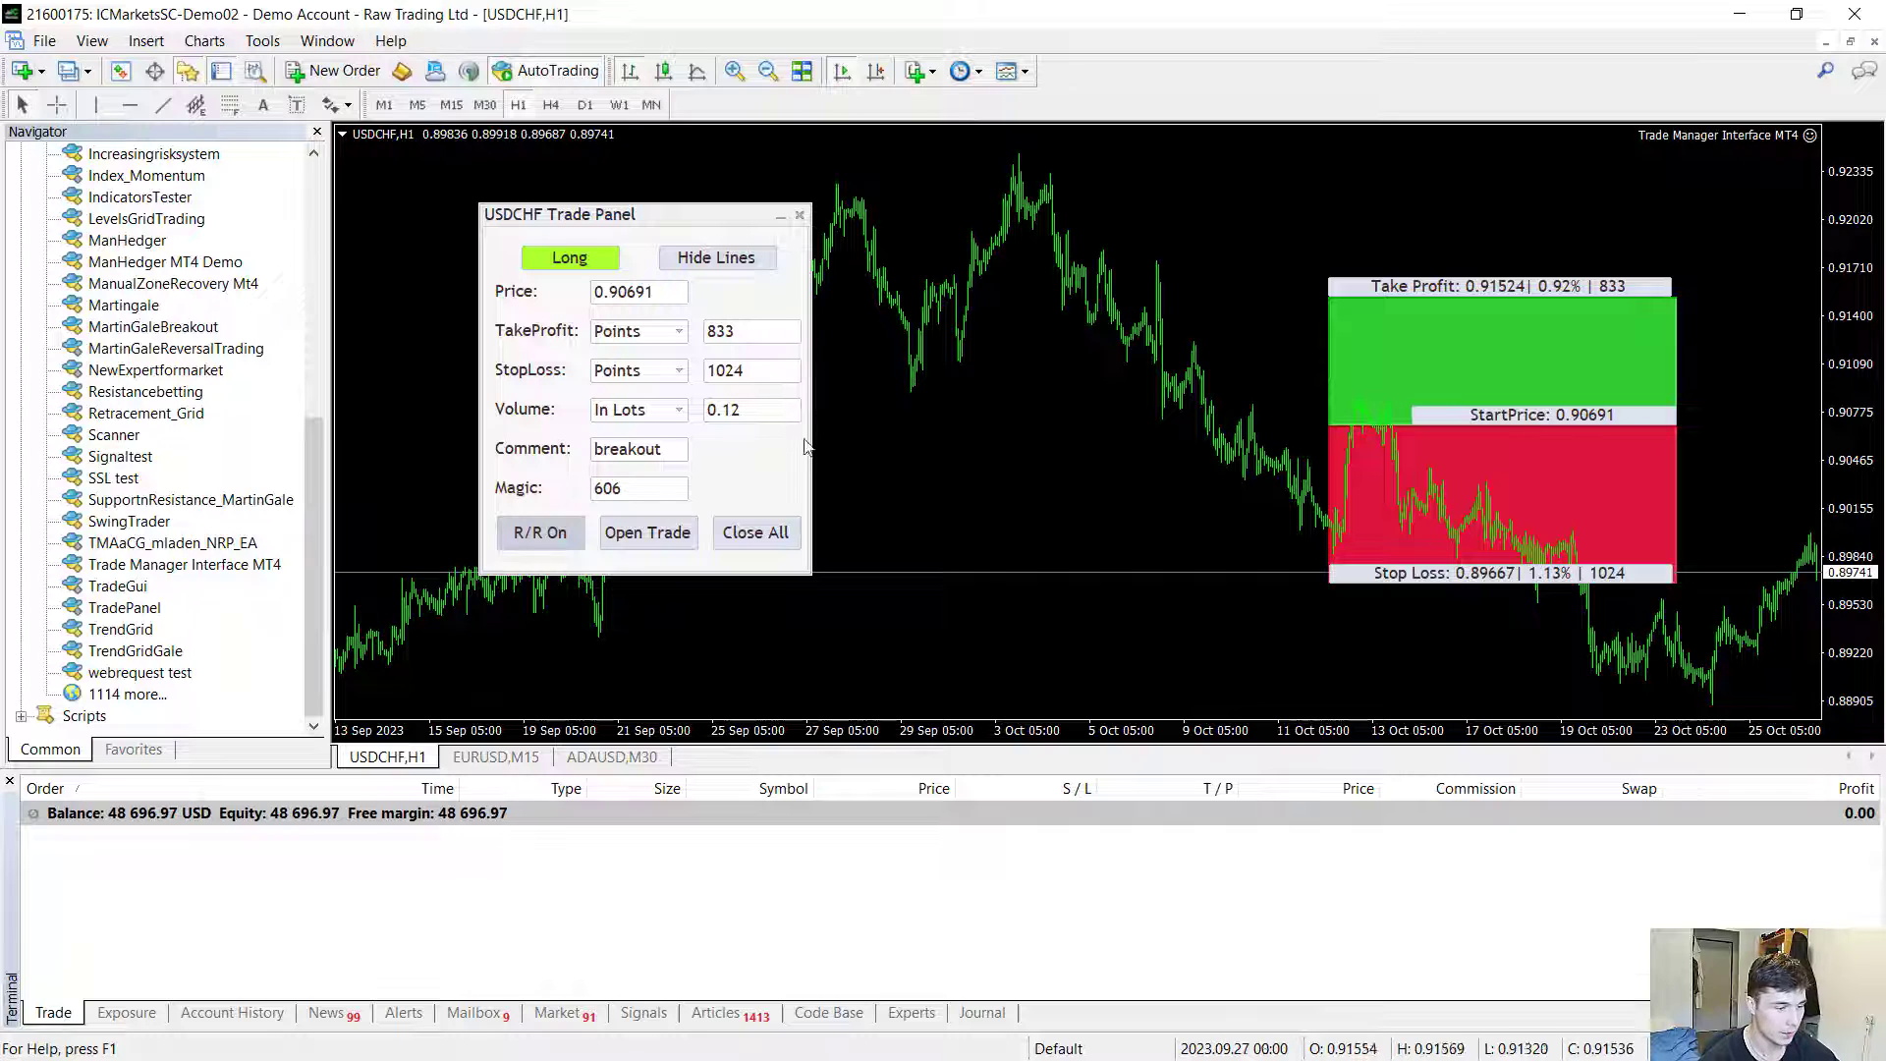
left_click(540, 533)
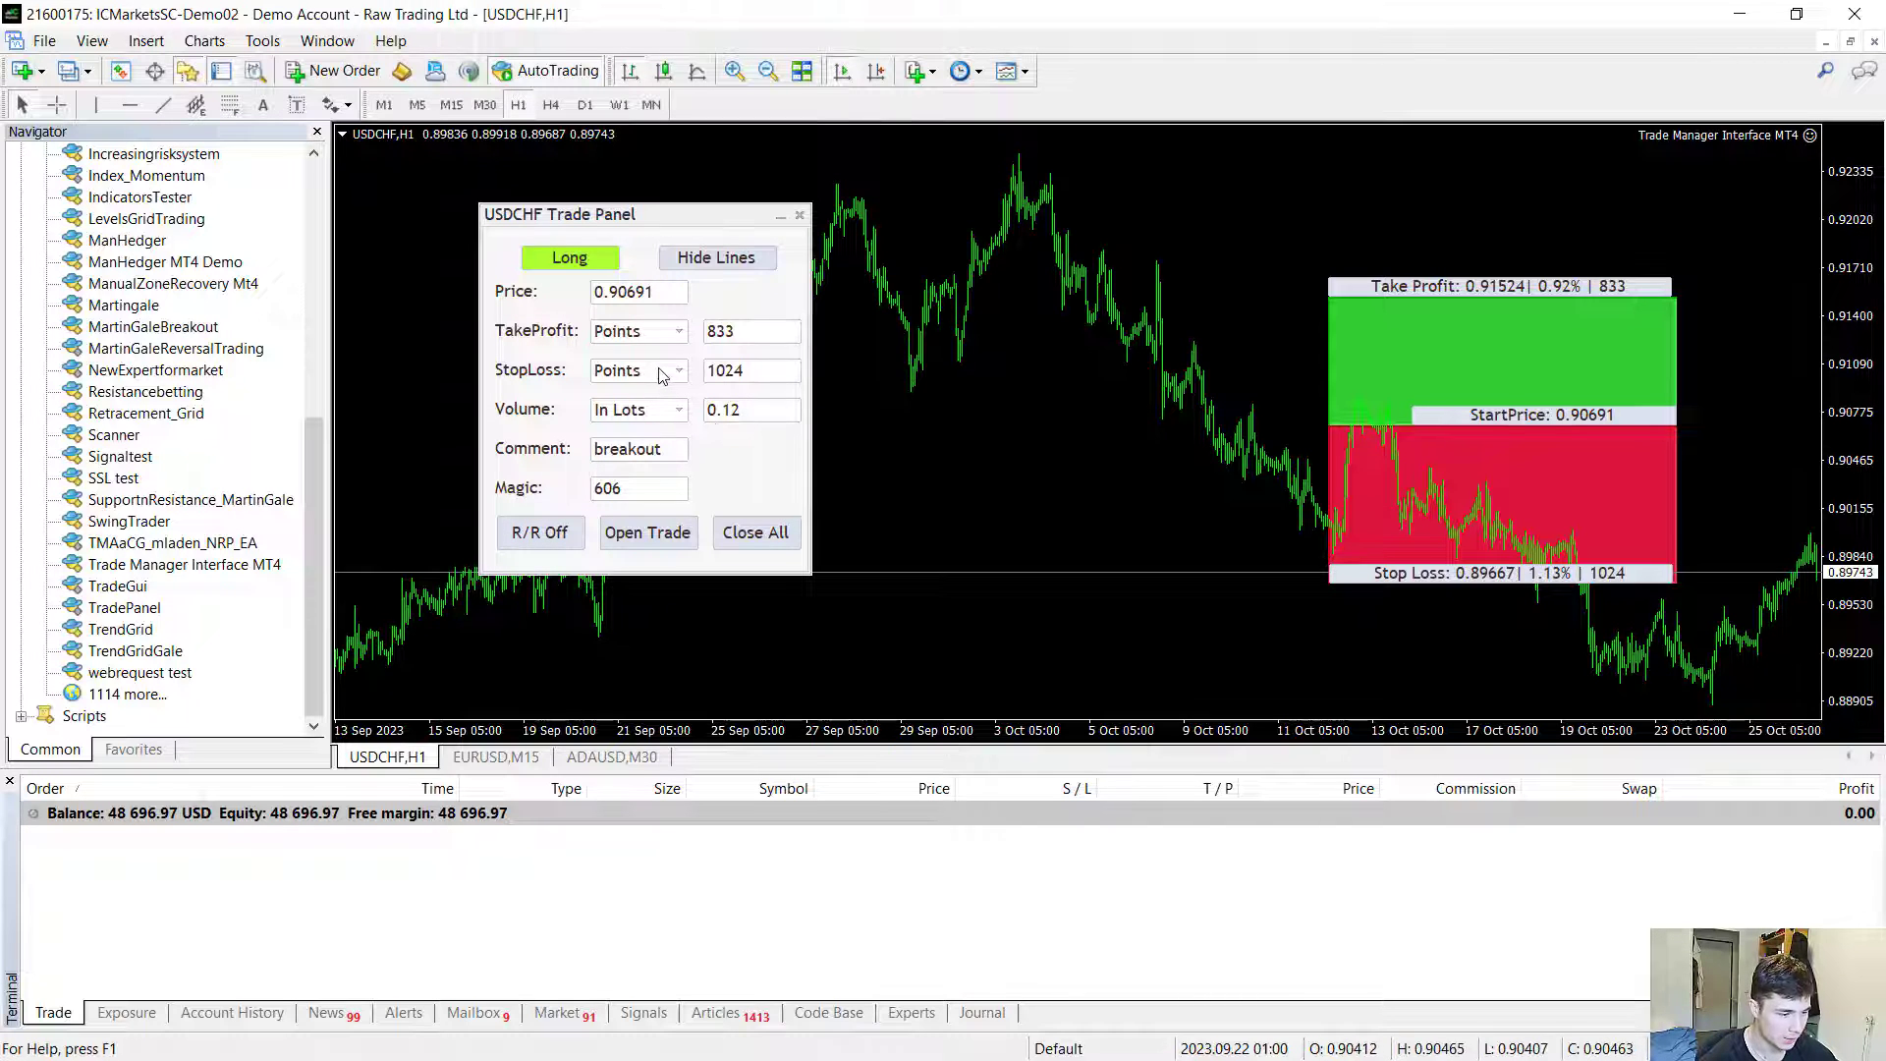
left_click(741, 372)
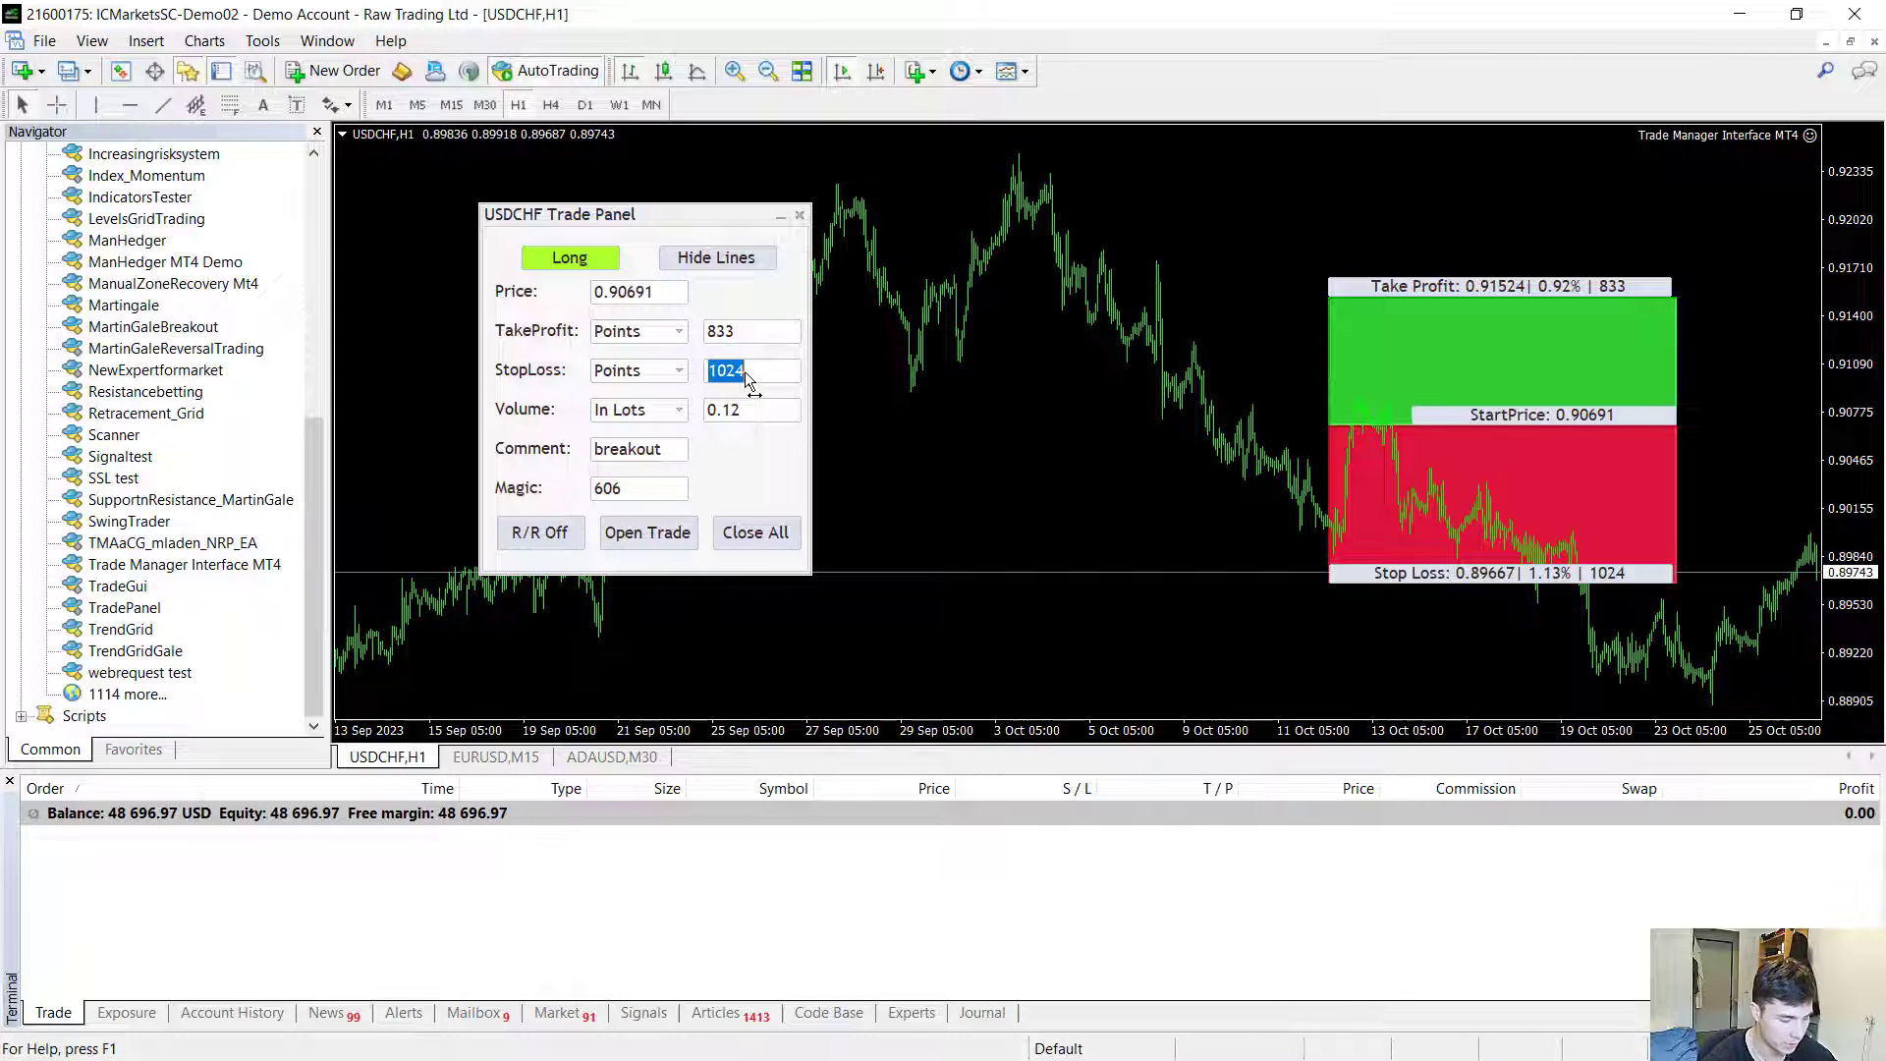
type("500")
left_click(756, 331)
type("10")
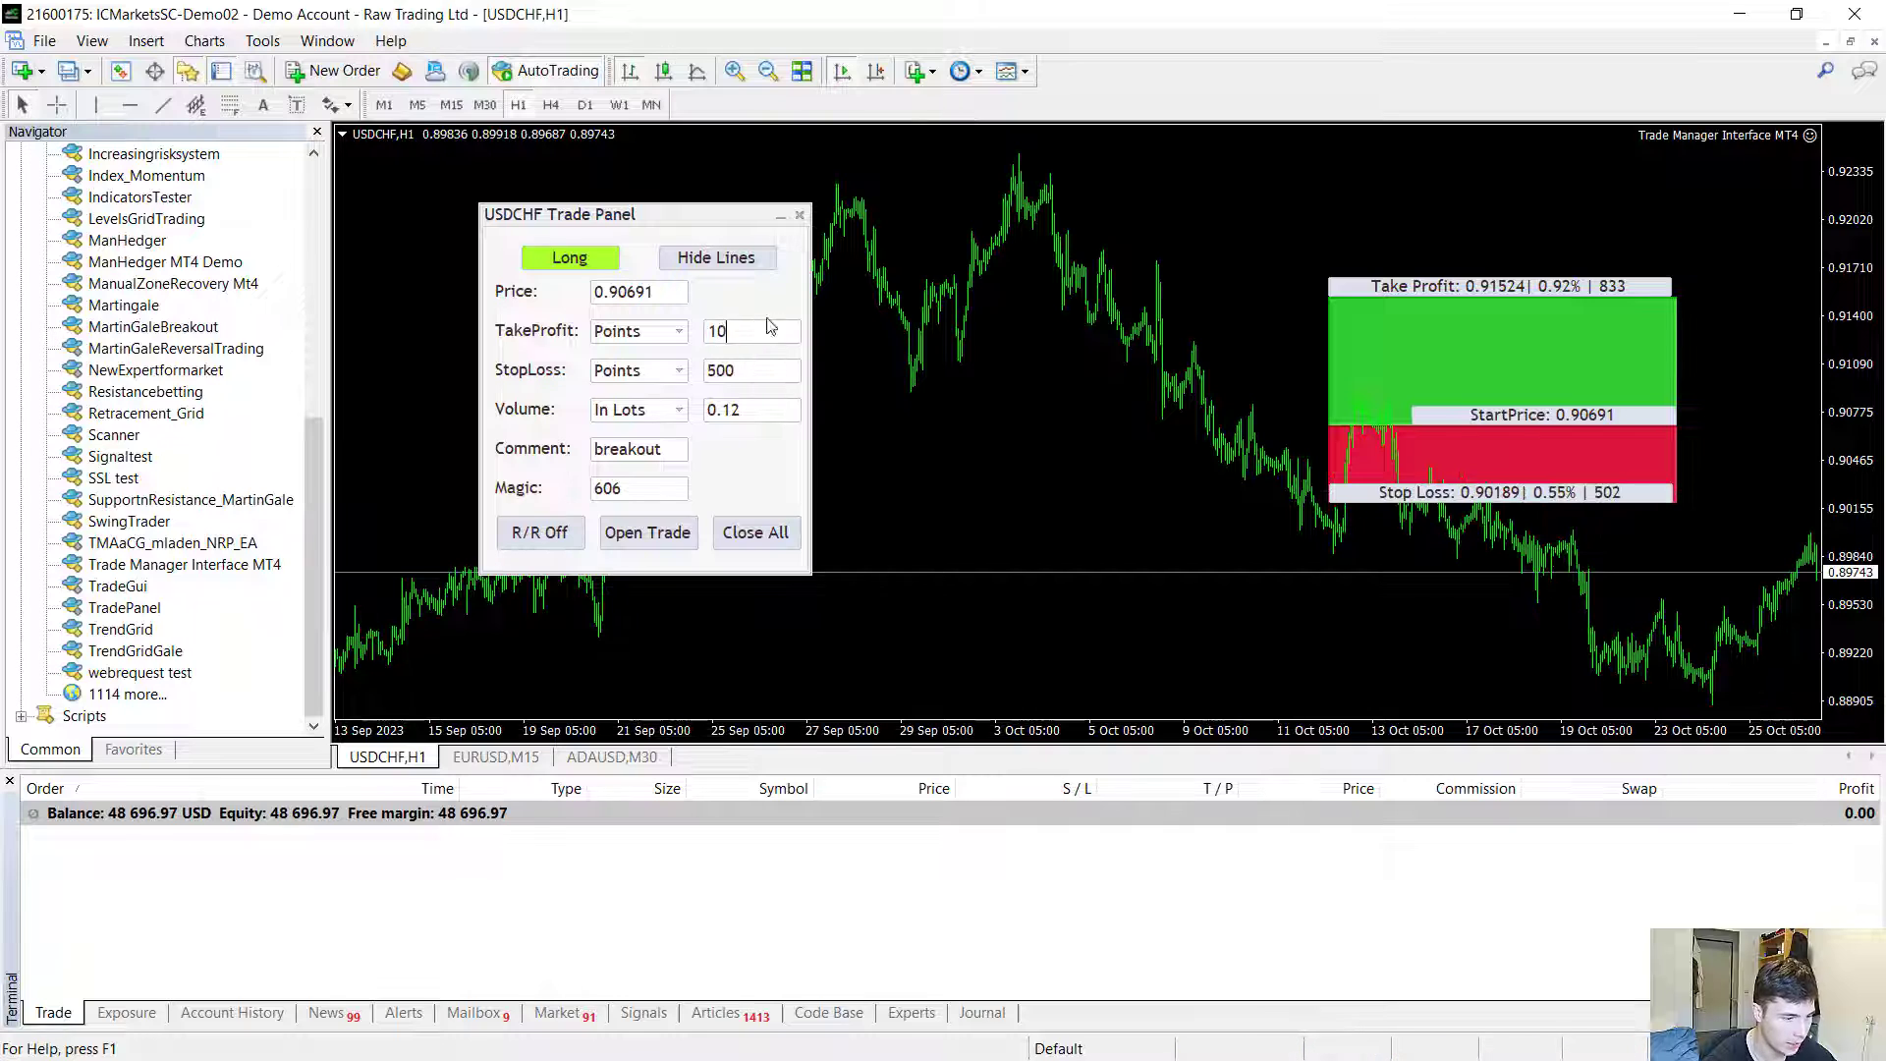
type("00")
key("Return")
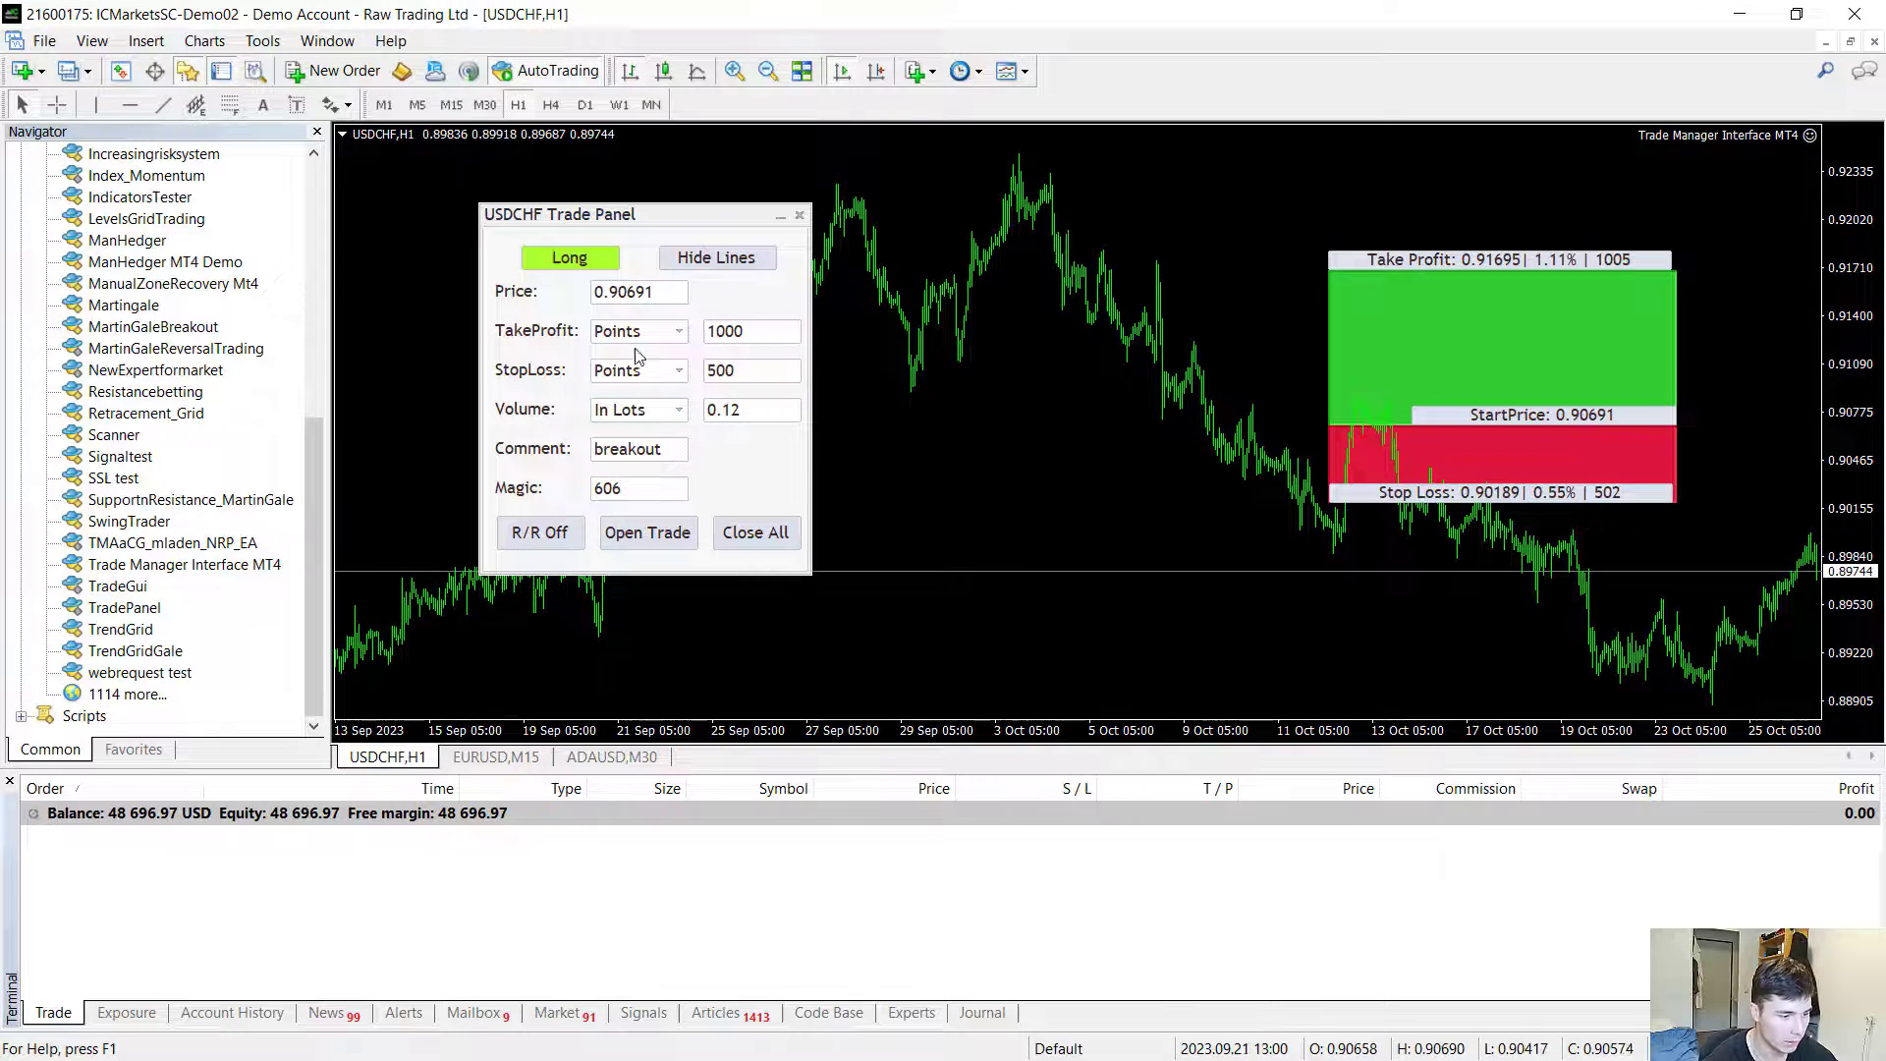
left_click(540, 536)
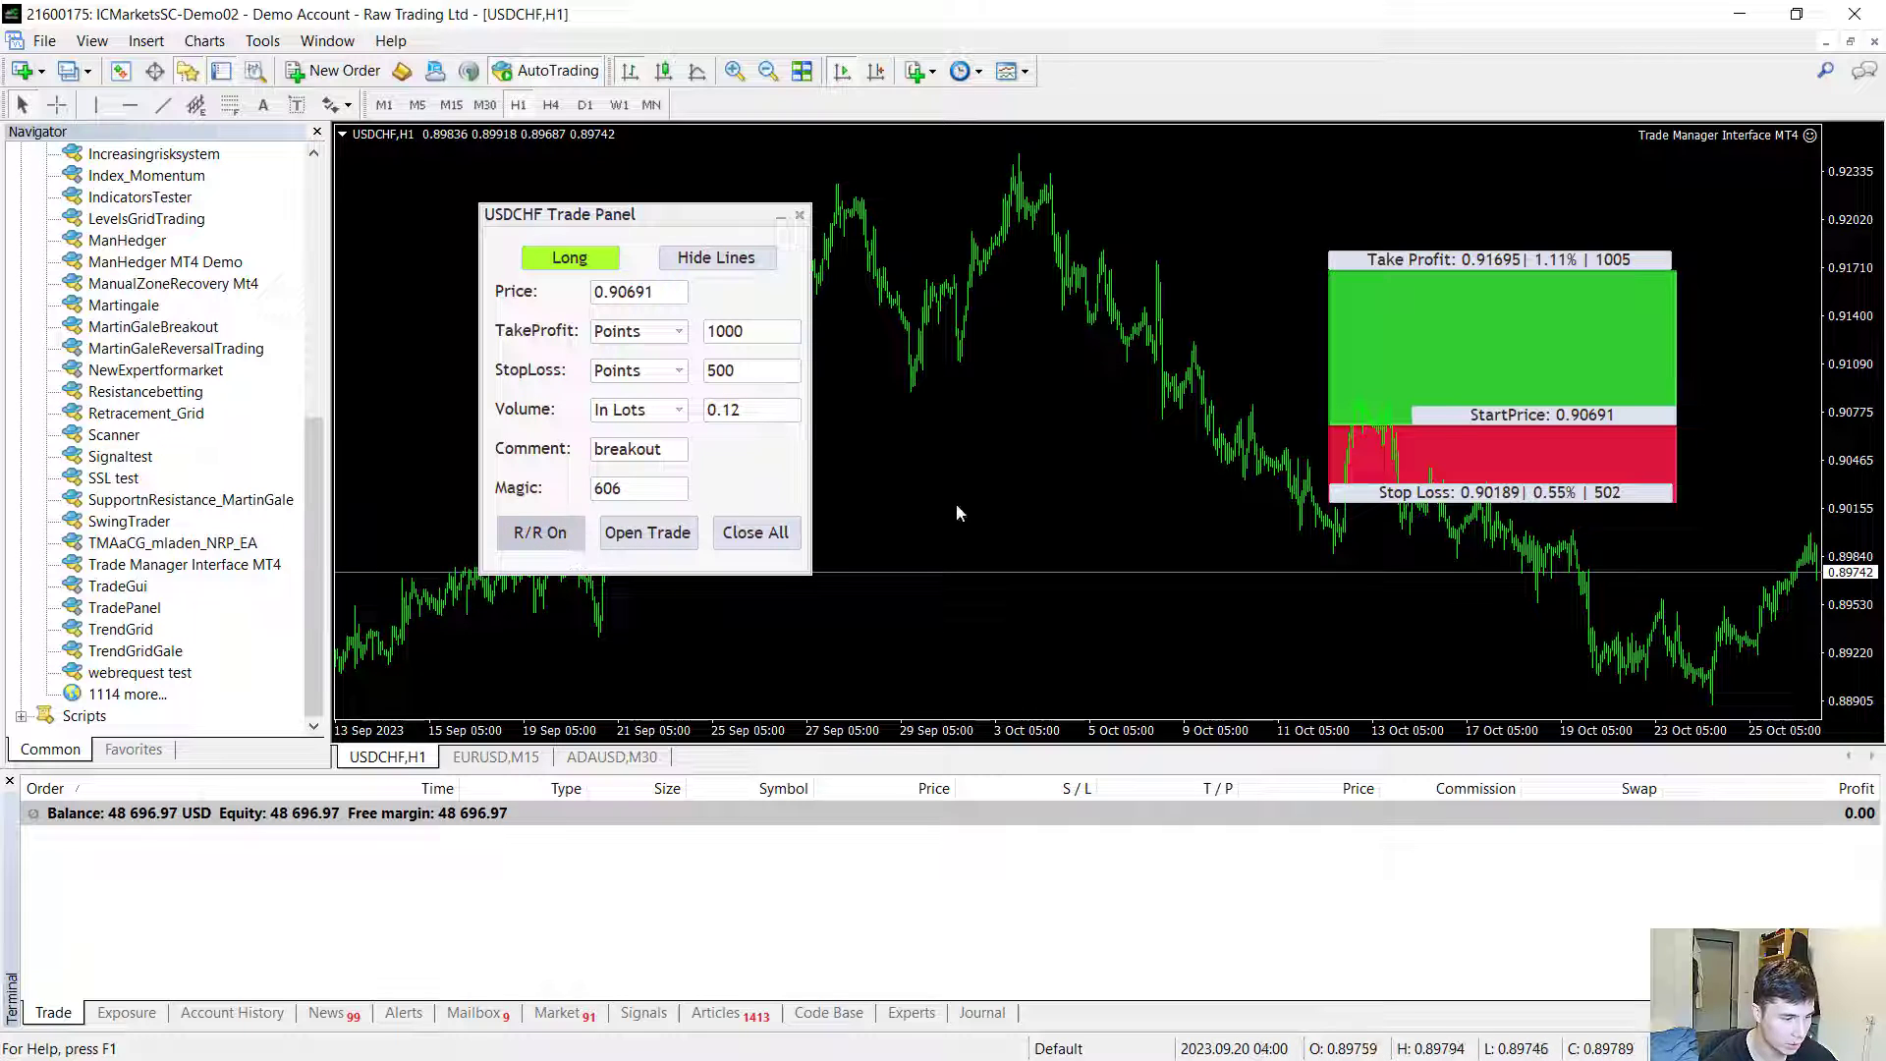
left_click_drag(1500, 260, 1446, 247)
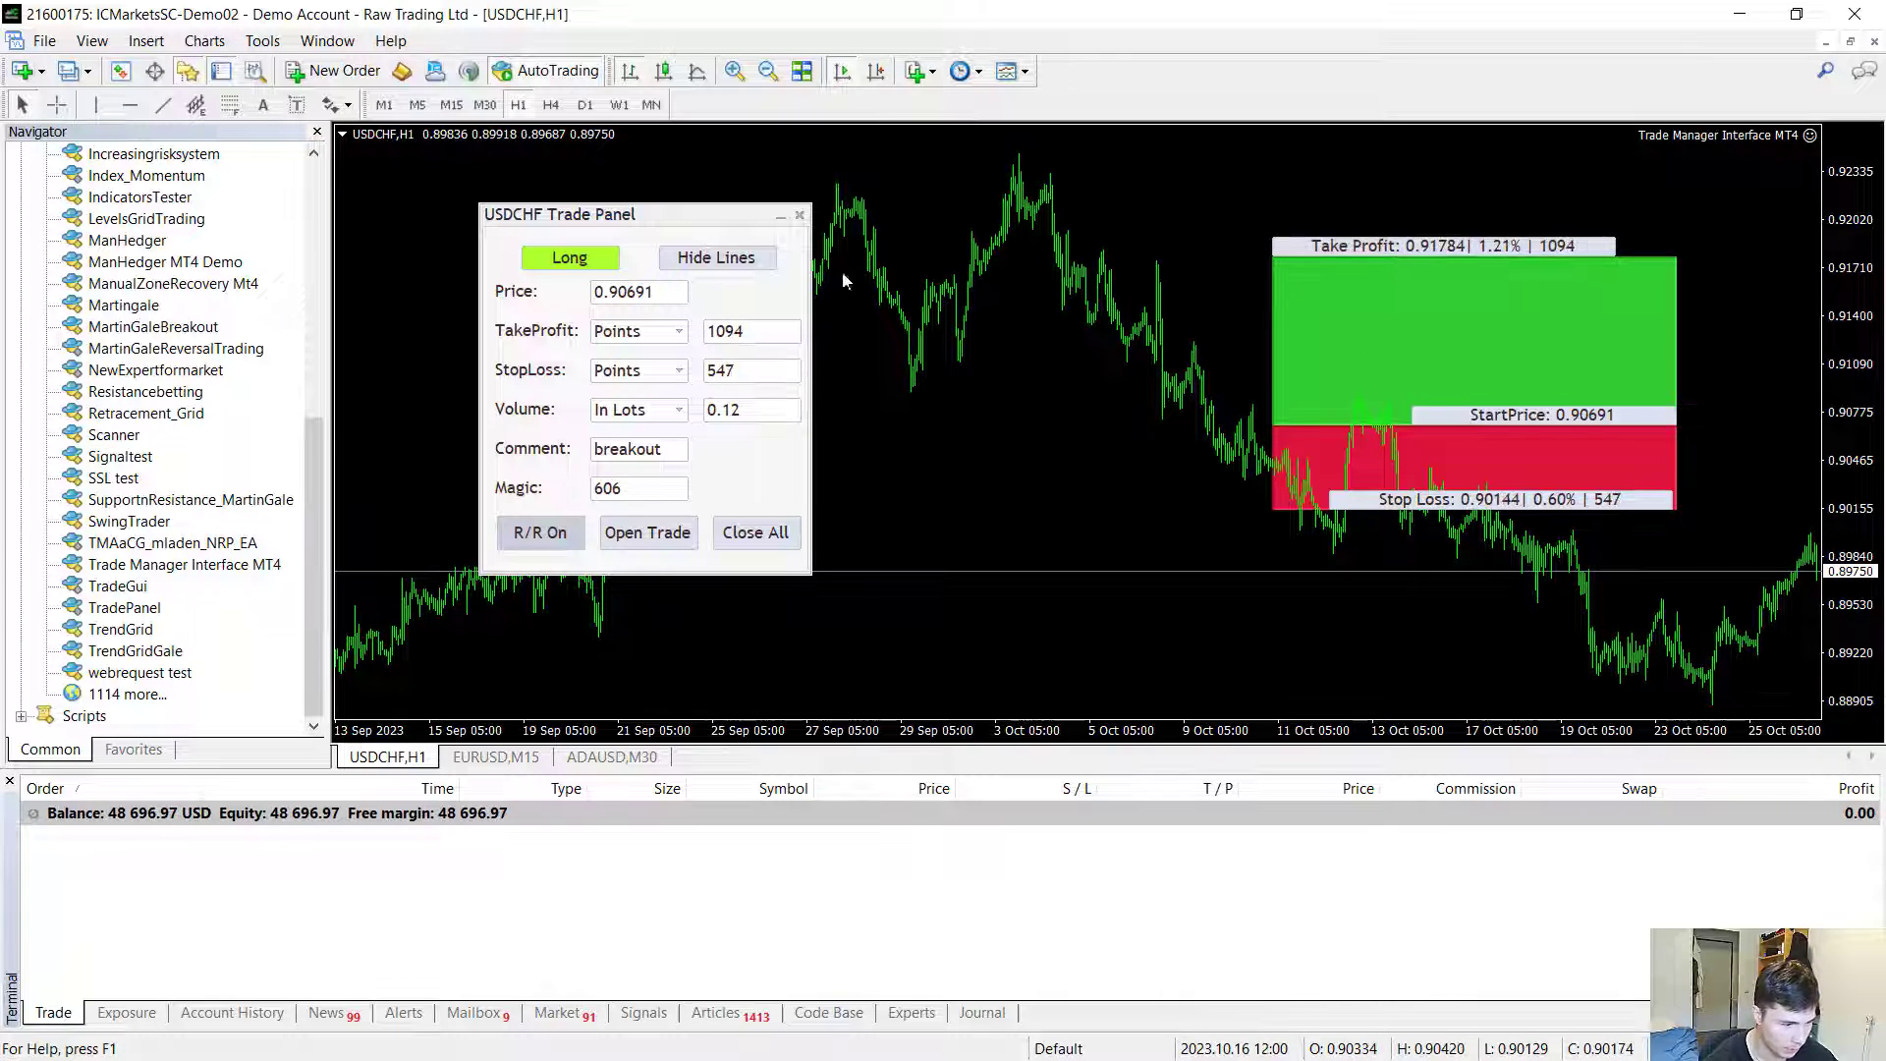
Step: Set take profit to 600 points and place a 0.12-lot buy stop at 0.90691
double_click(784, 336)
key("BackSpace")
type("600")
key("Return")
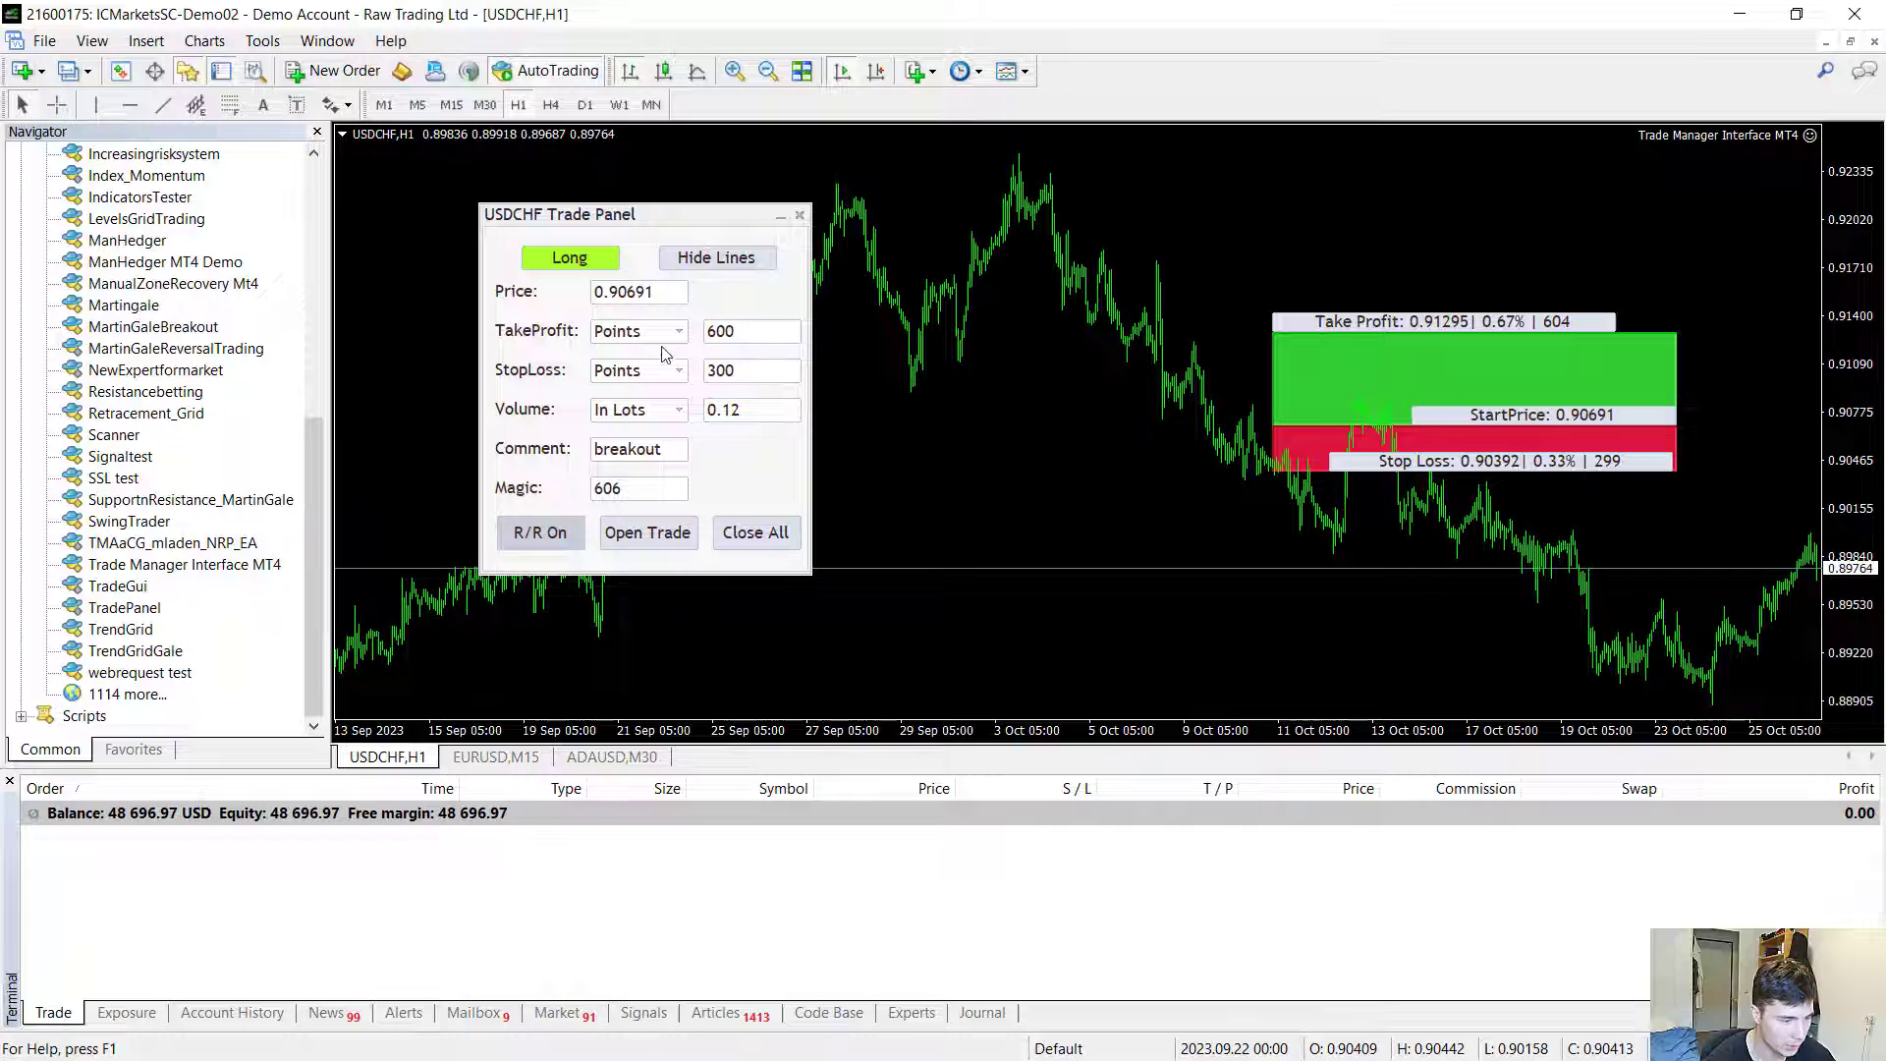
left_click(670, 531)
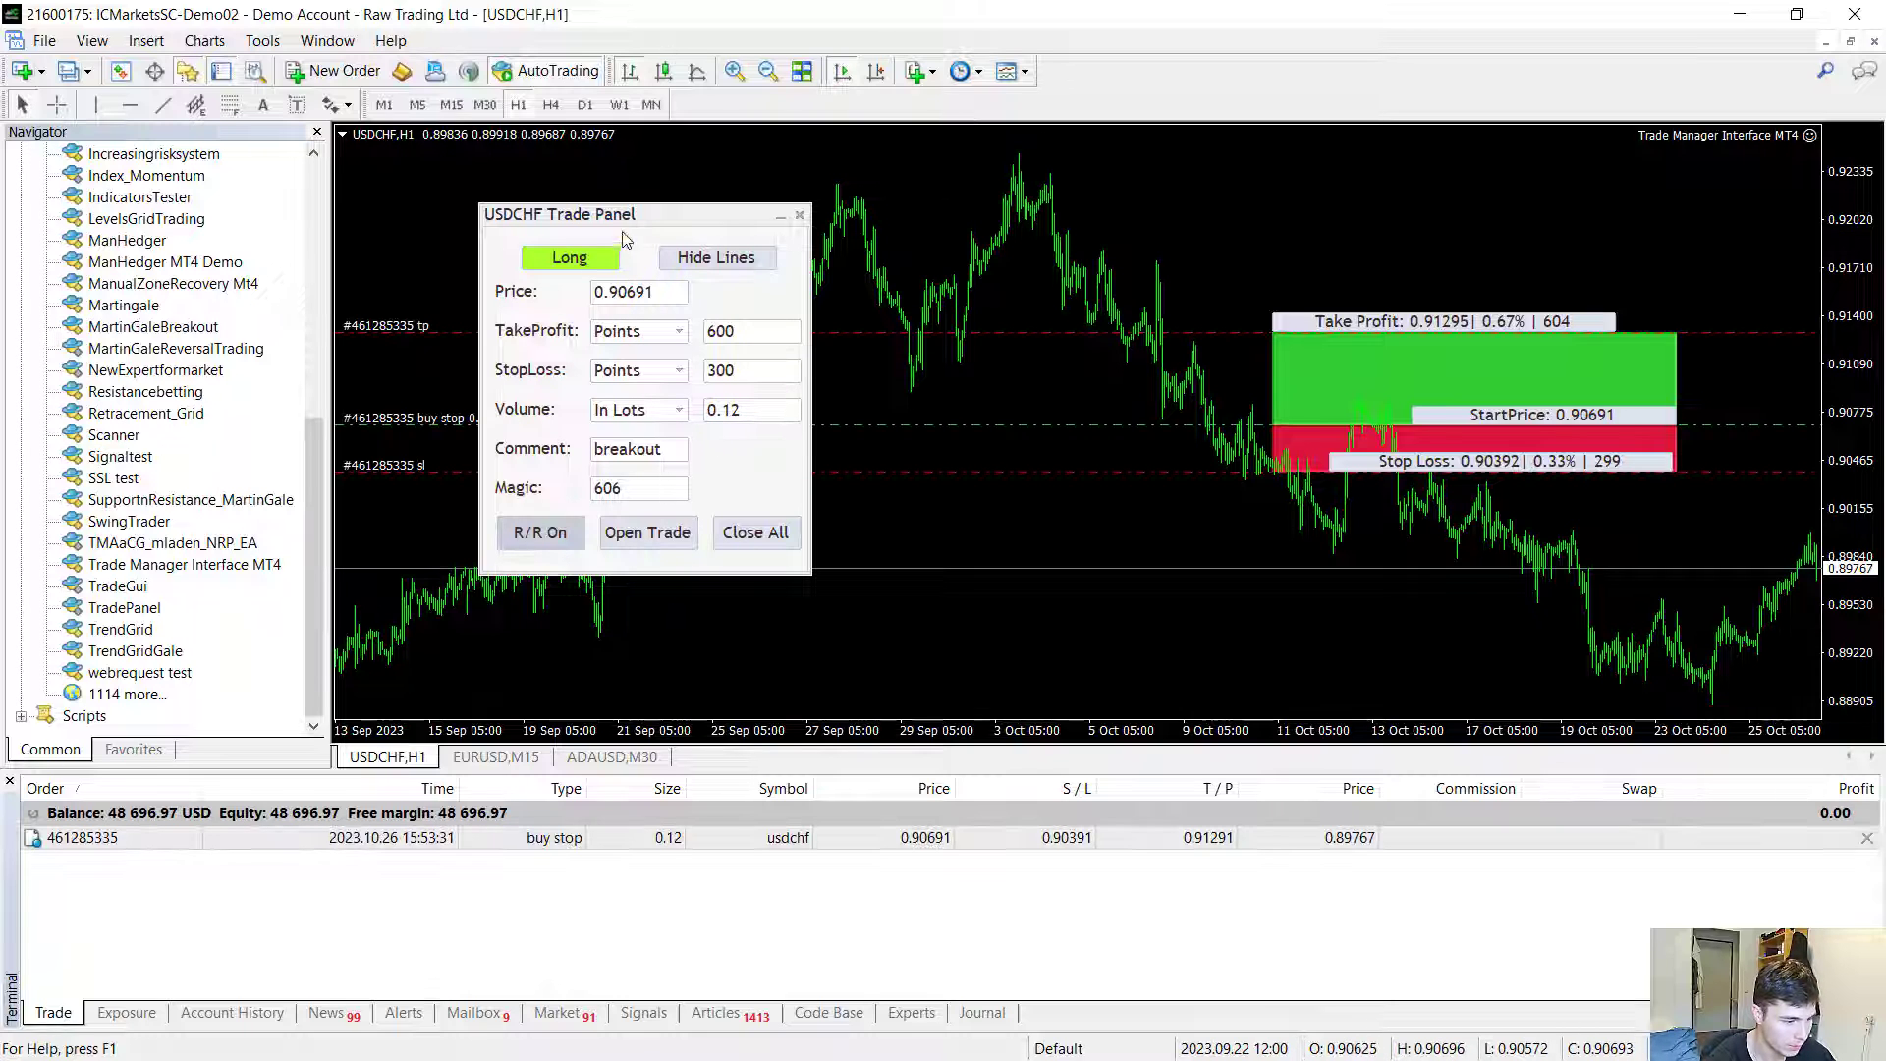
Step: Lower the entry price to 0.89337 and place a buy limit order there
left_click_drag(625, 218, 805, 207)
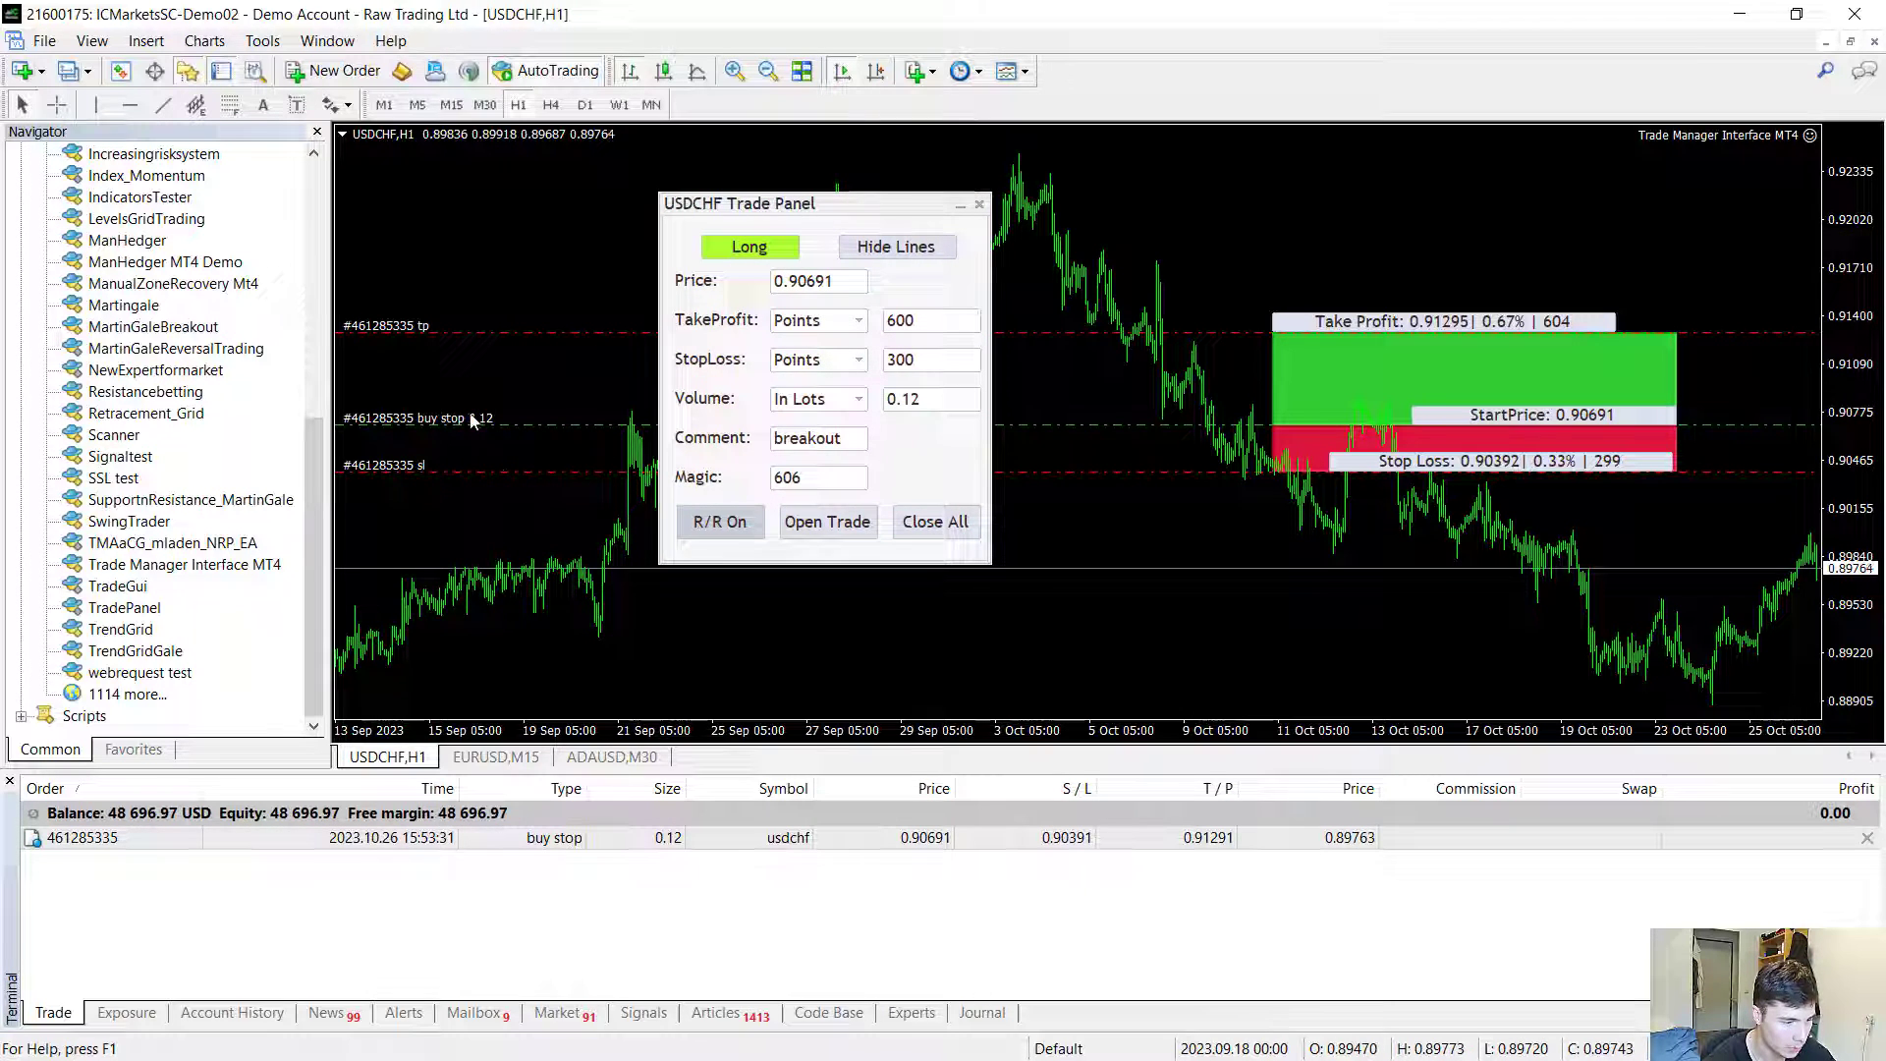
left_click_drag(1470, 416, 1479, 615)
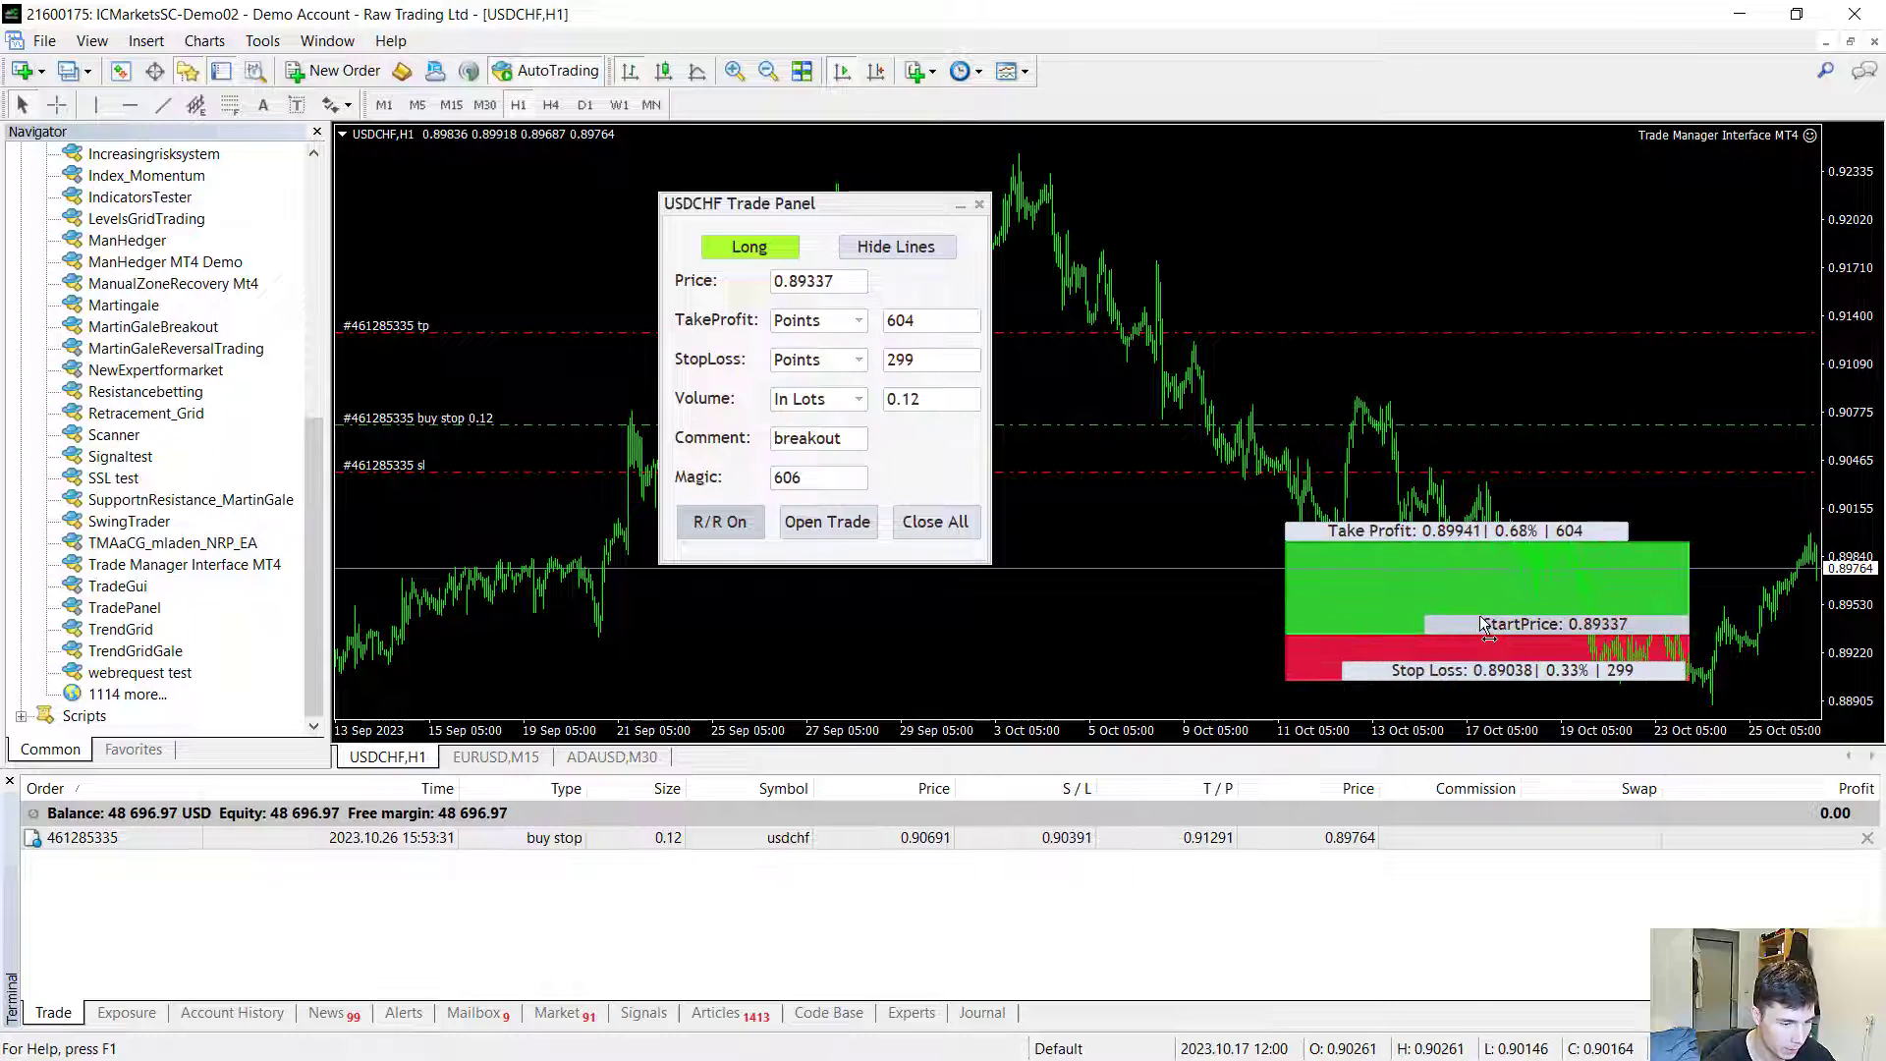
left_click(823, 523)
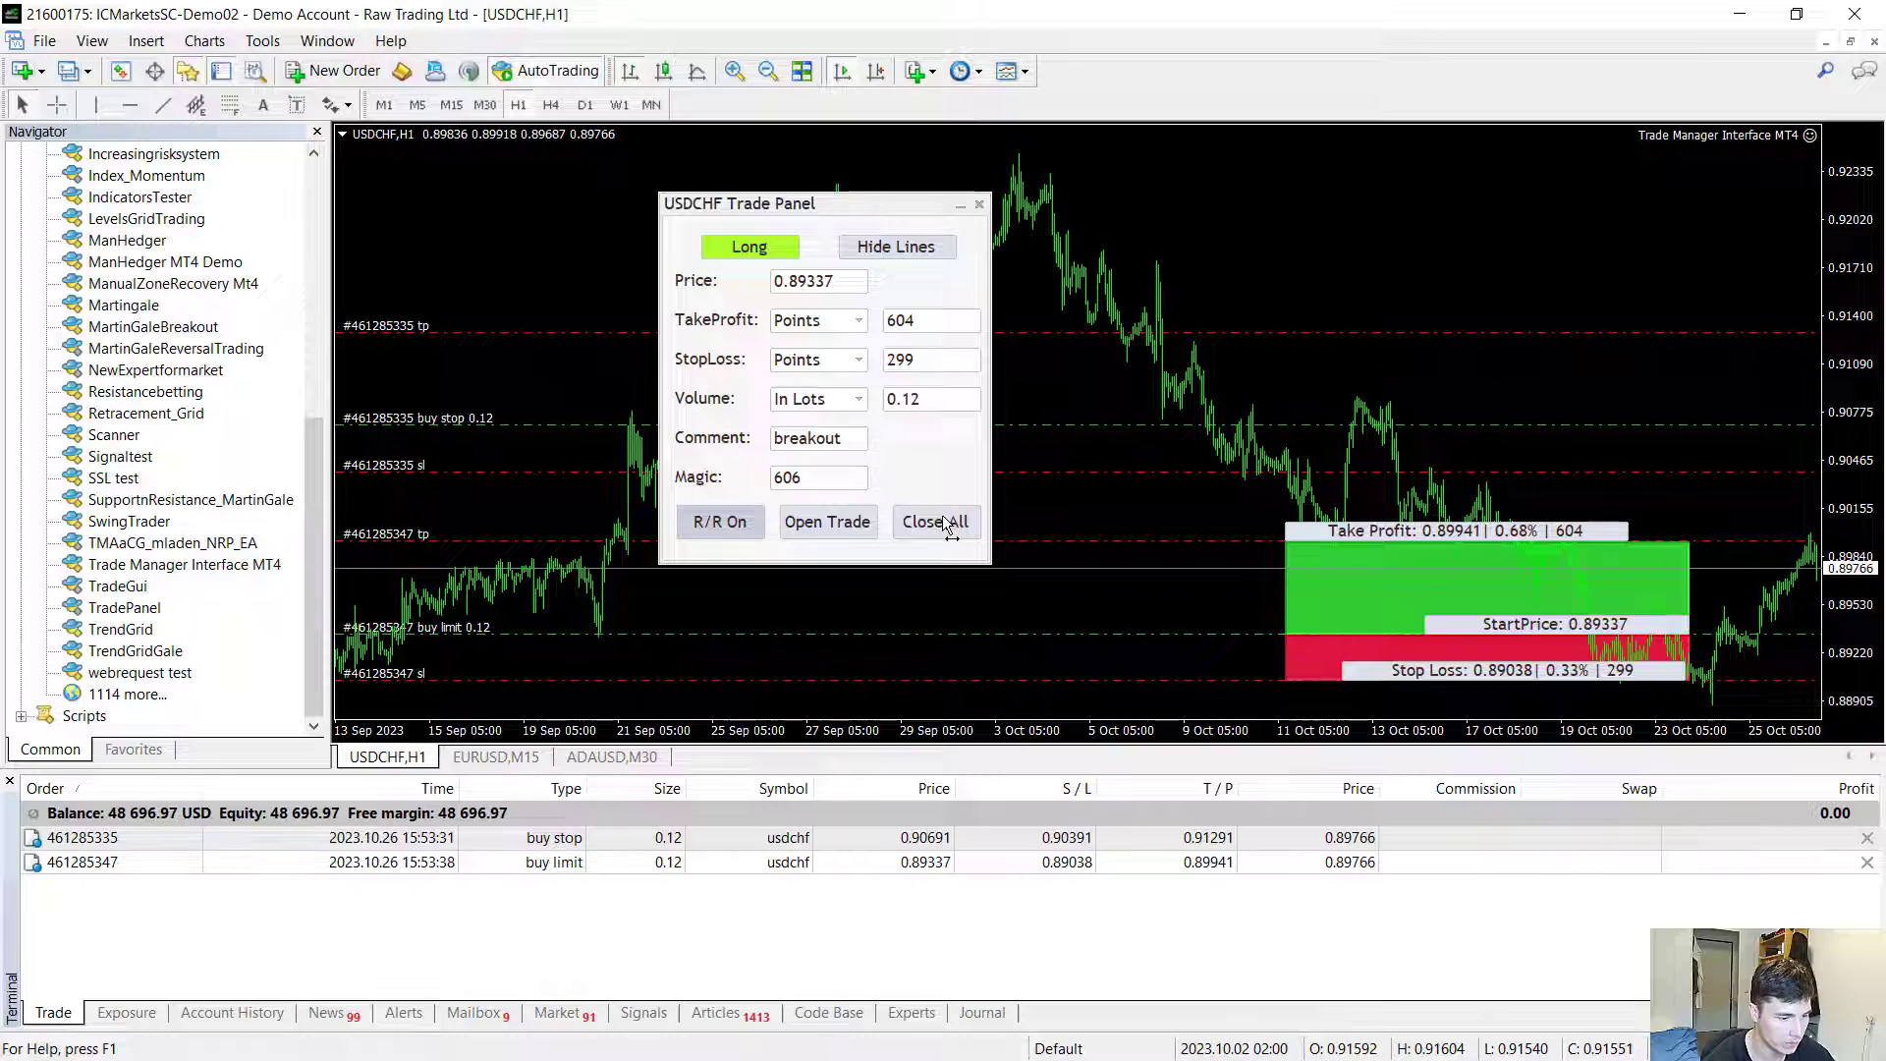
Step: Cancel the pending USDCHF orders, then close the open short trade
left_click(945, 524)
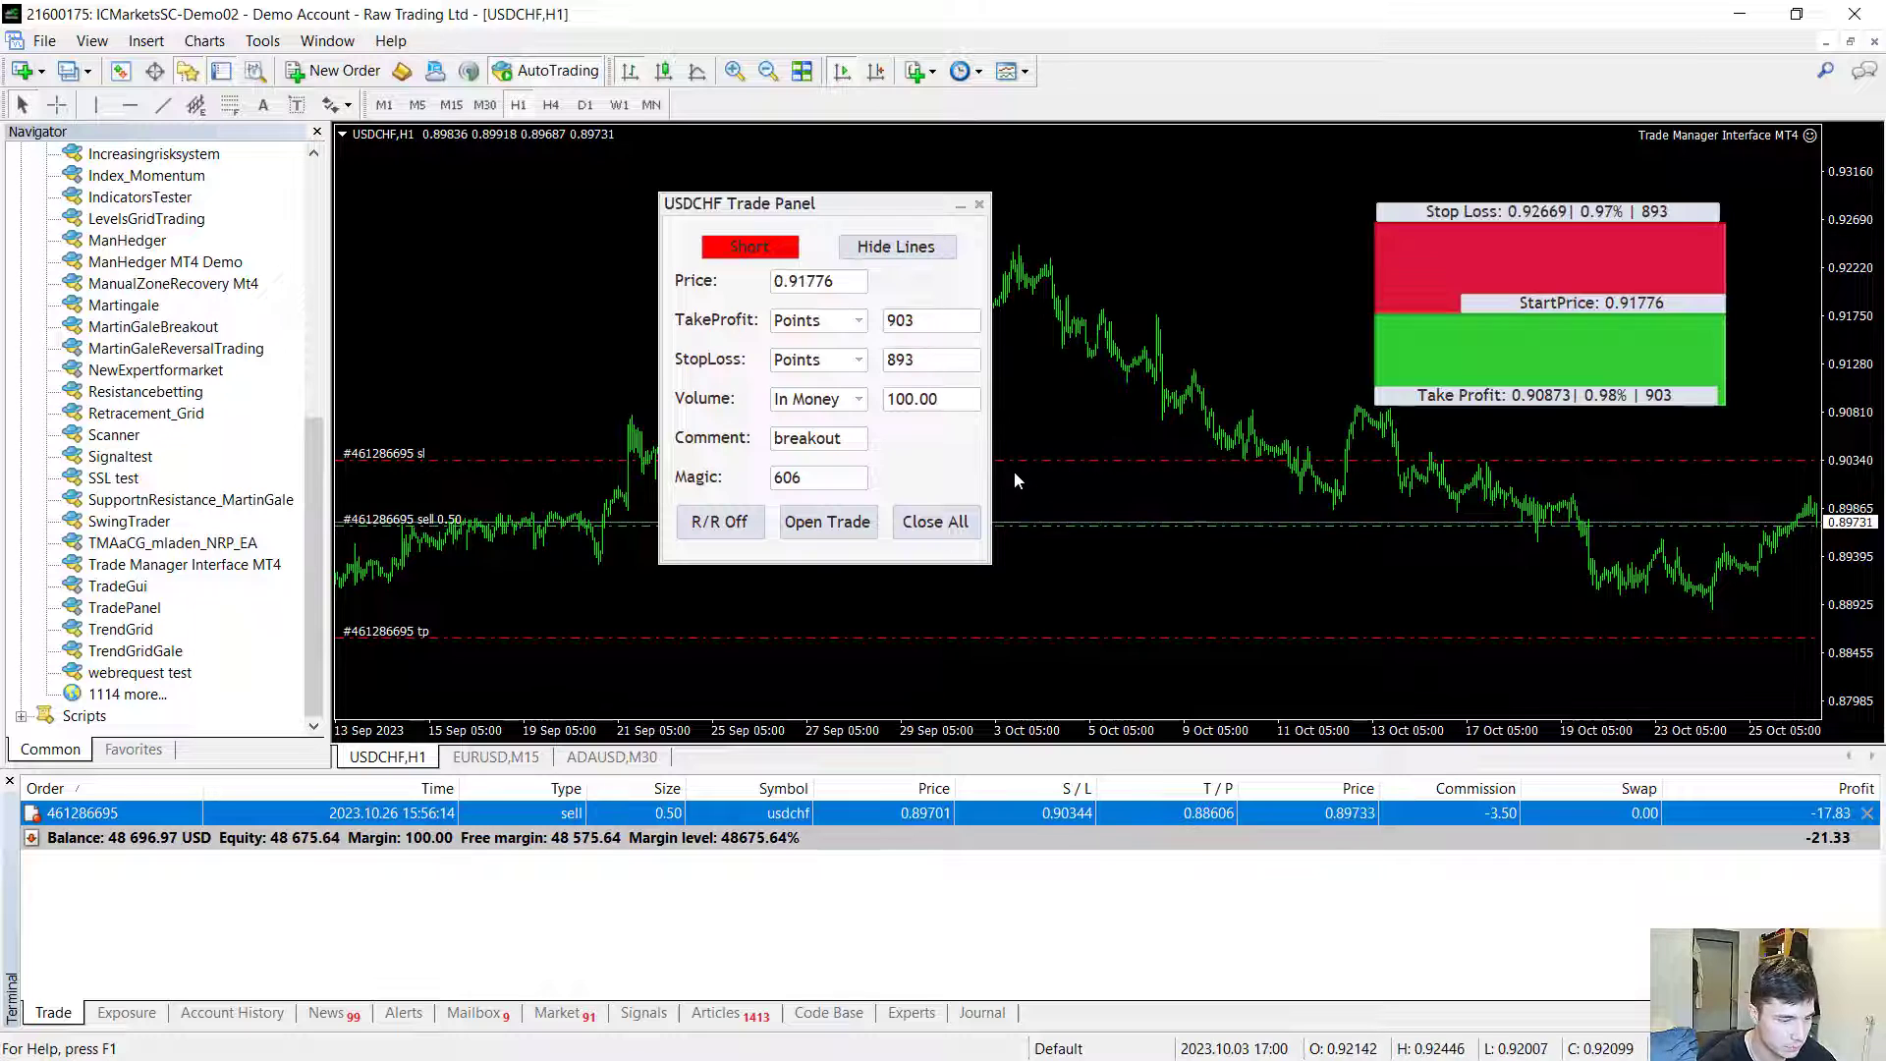
left_click(936, 523)
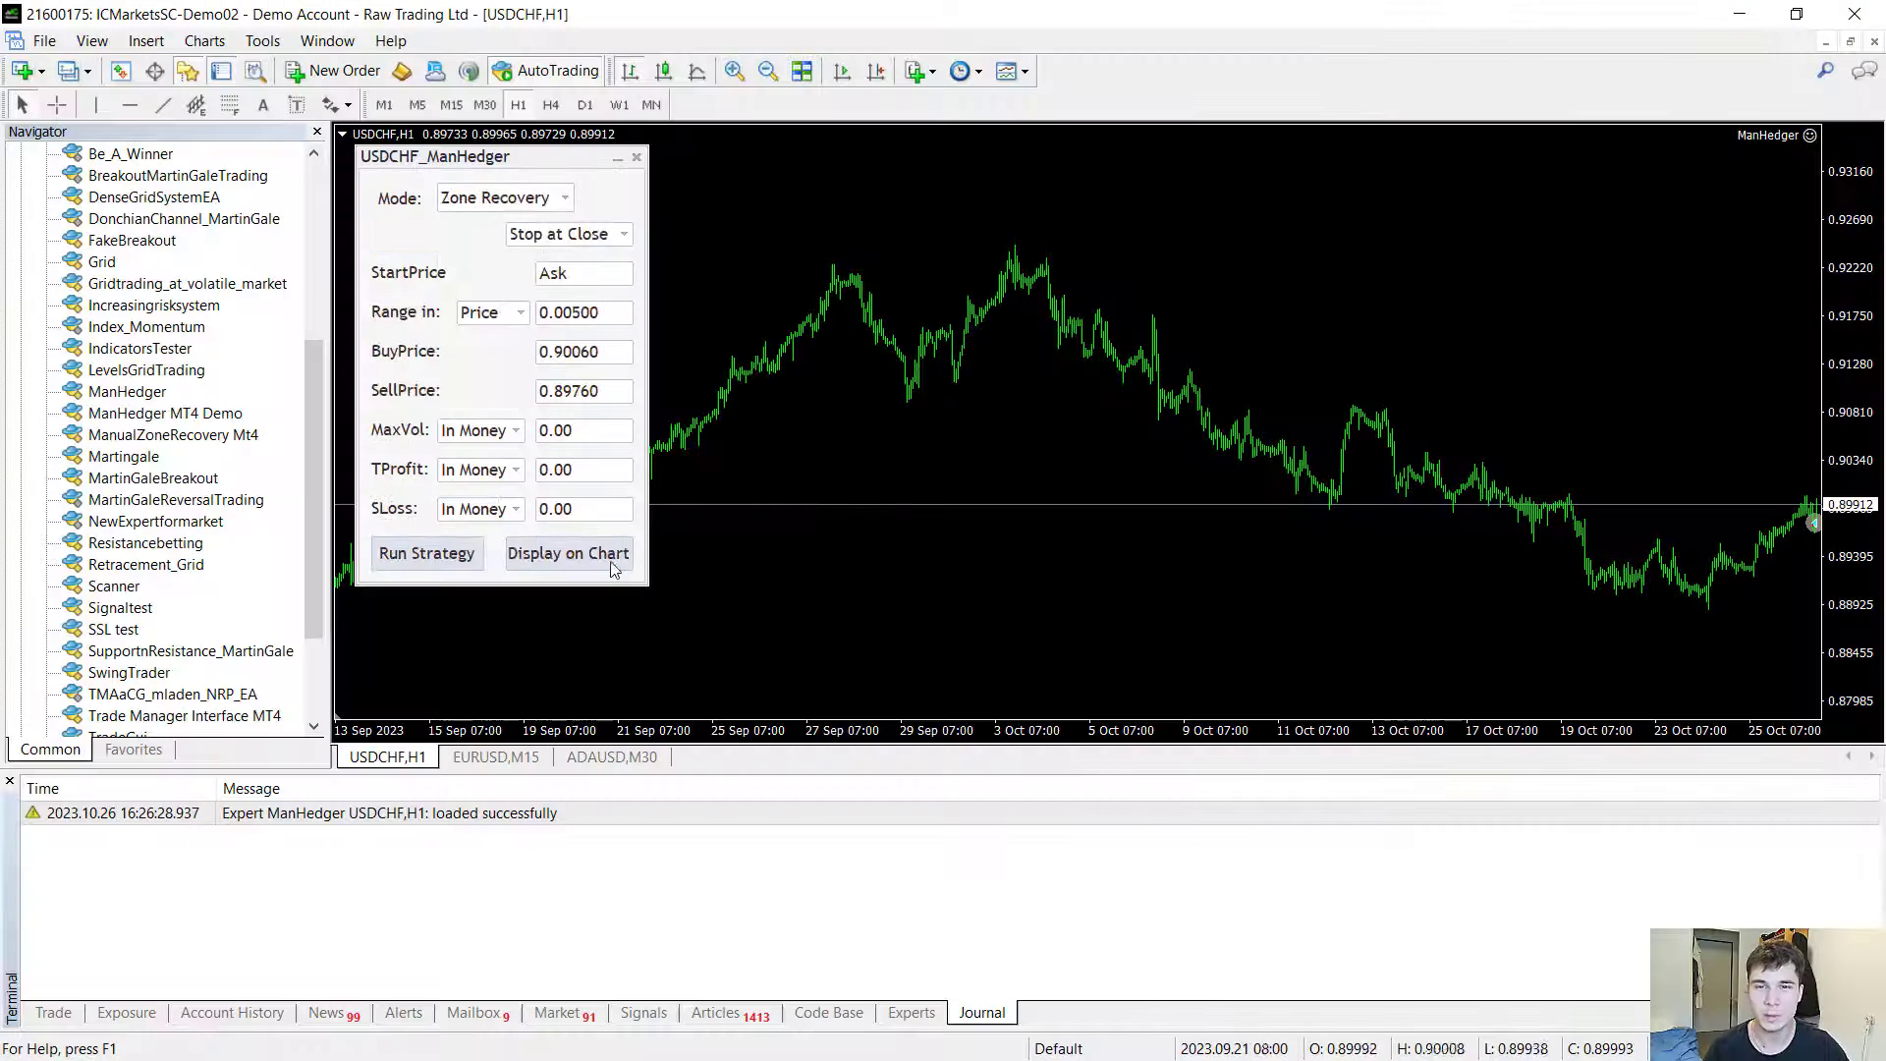
Step: Widen the Zone Recovery range to 0.00835, set max volume 500 and take profit 10, then run and stop it
left_click(568, 553)
left_click_drag(1569, 437, 1572, 404)
left_click_drag(1586, 535, 1591, 496)
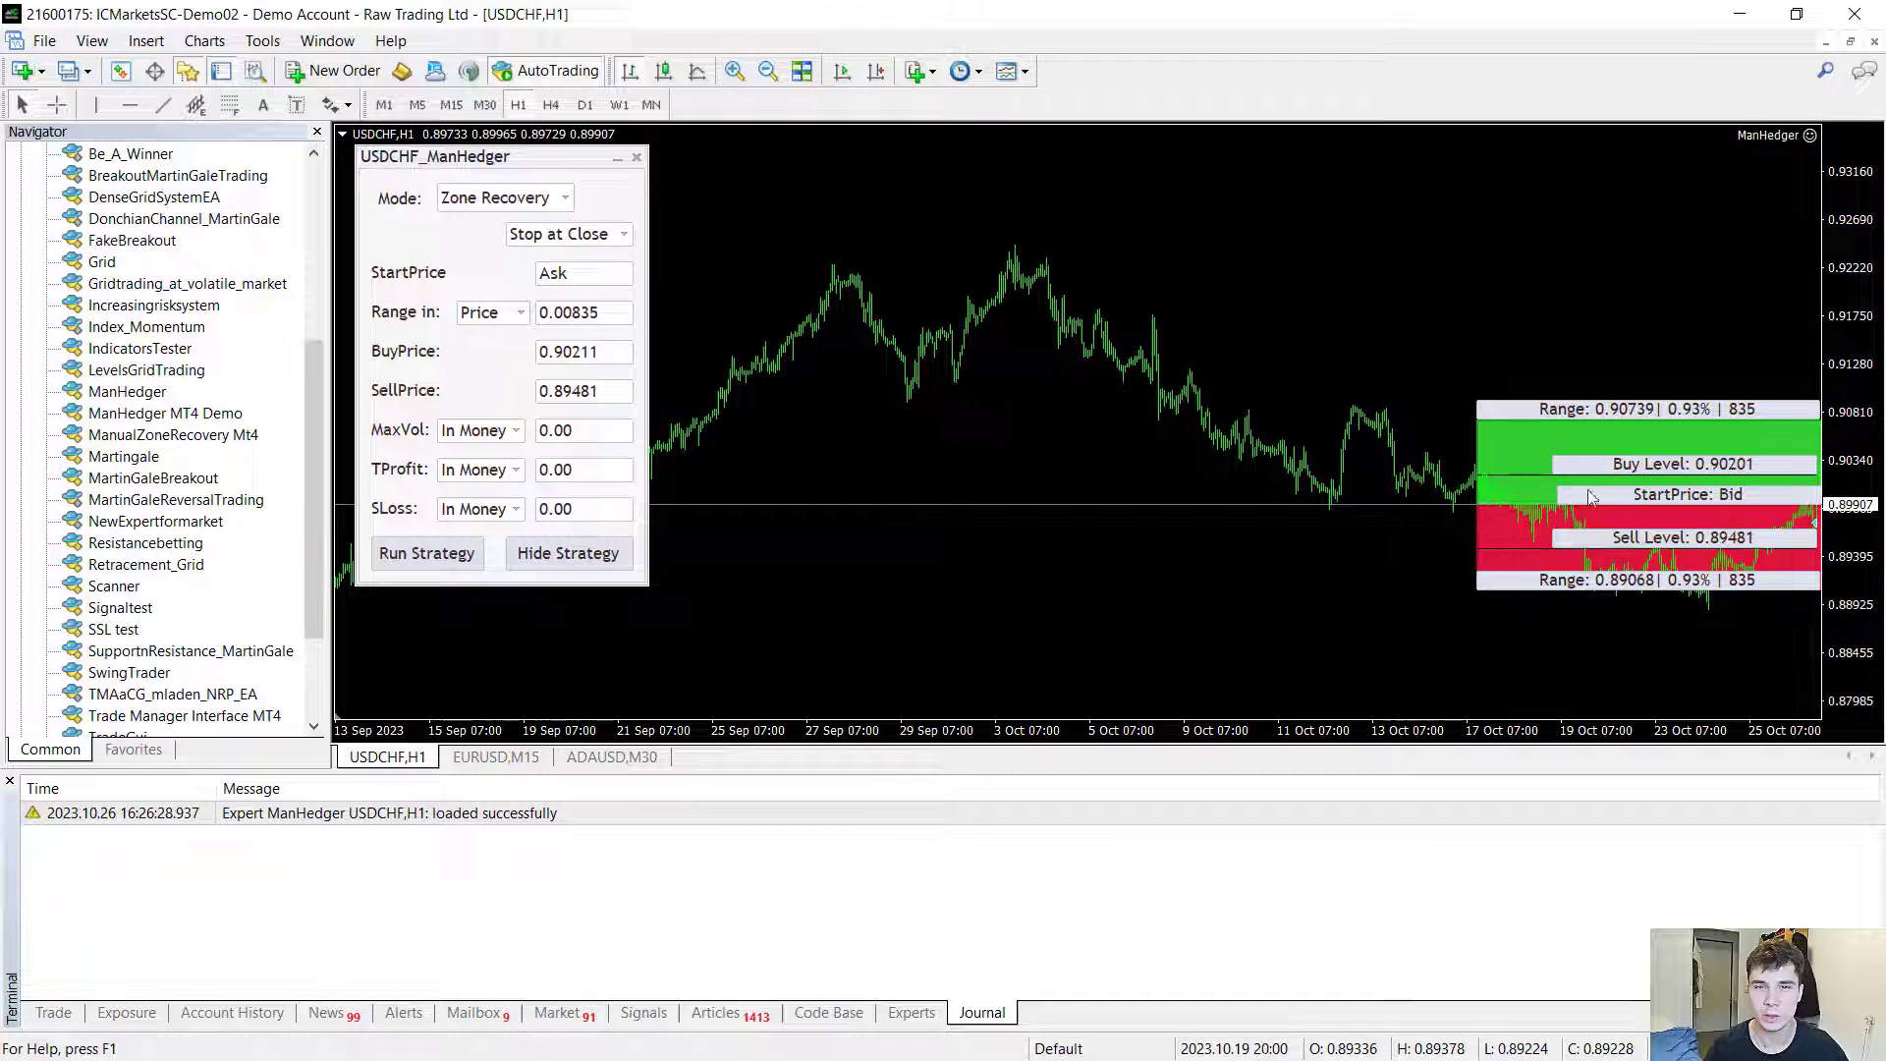
left_click(580, 430)
type("500")
left_click(580, 470)
type("10")
left_click(587, 505)
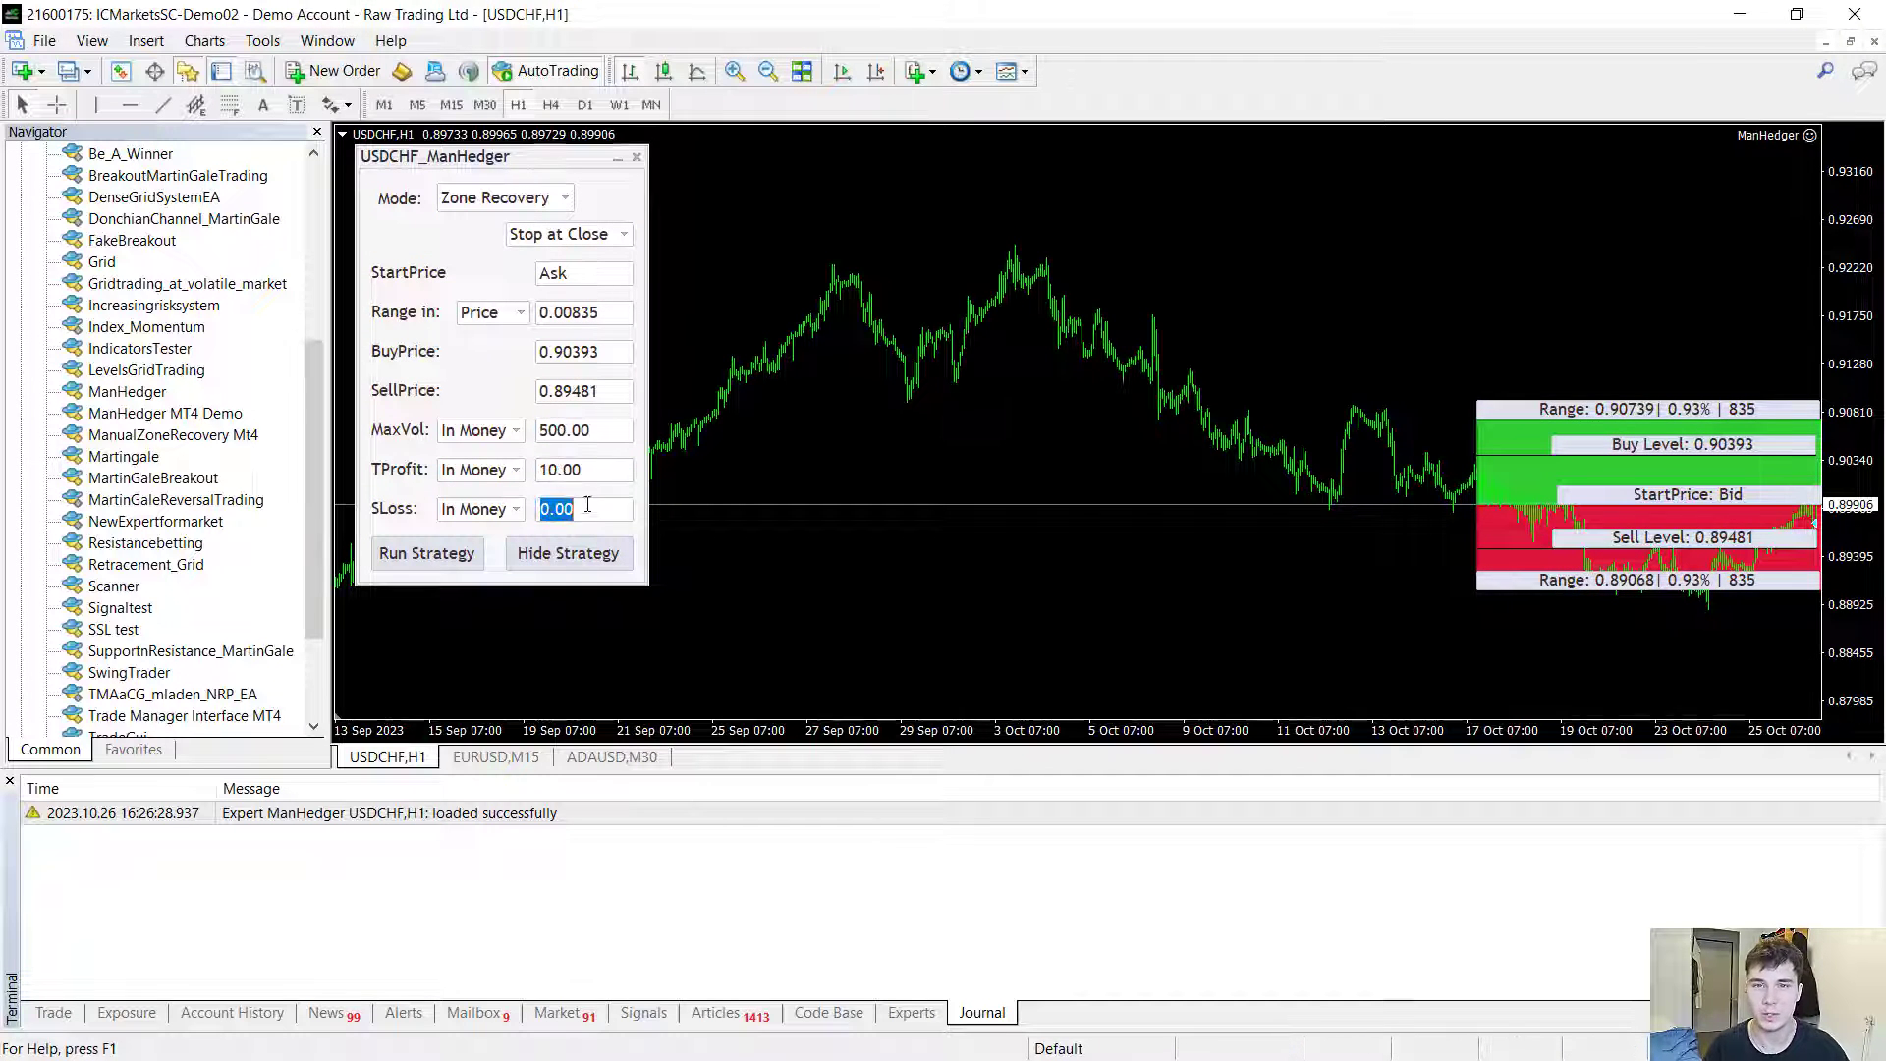
left_click(556, 538)
left_click(462, 554)
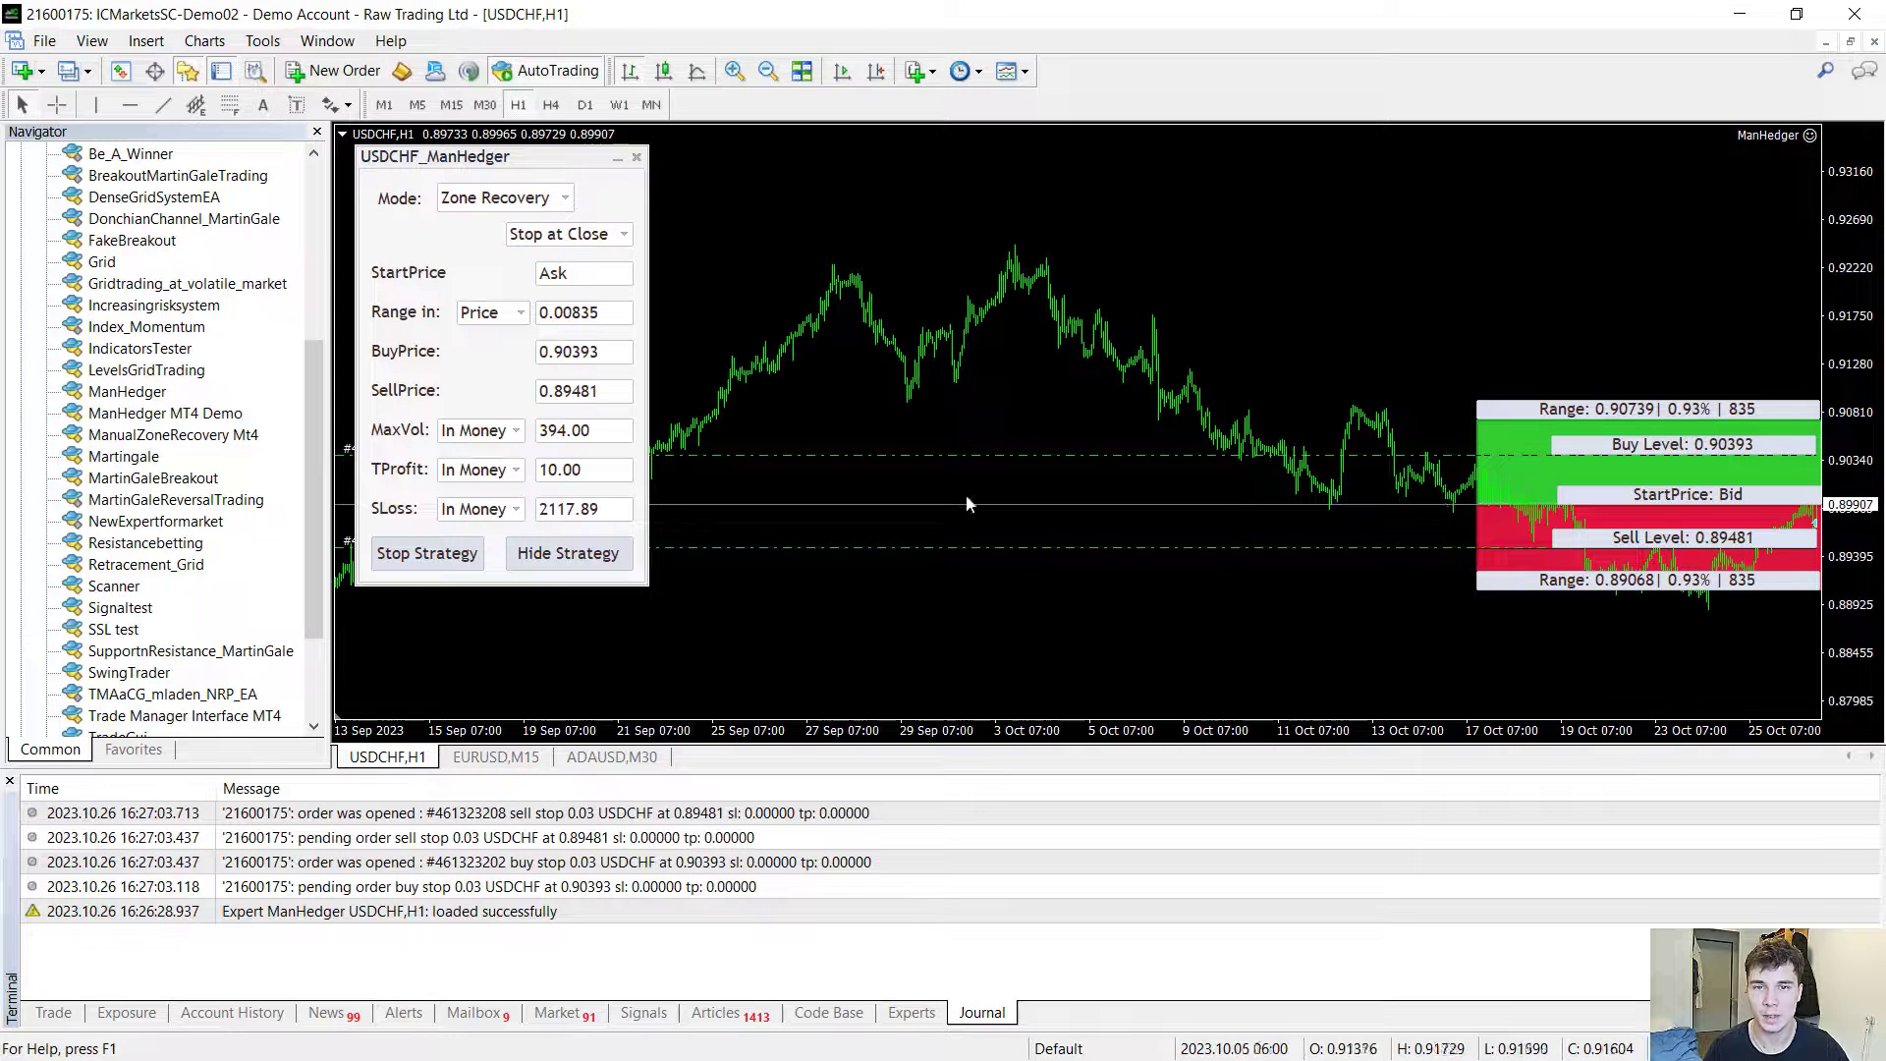
left_click(432, 553)
Step: Switch ManHedger to a long-only Grid starting at 0.90547 with a 0.02285 range
left_click(506, 197)
left_click(483, 263)
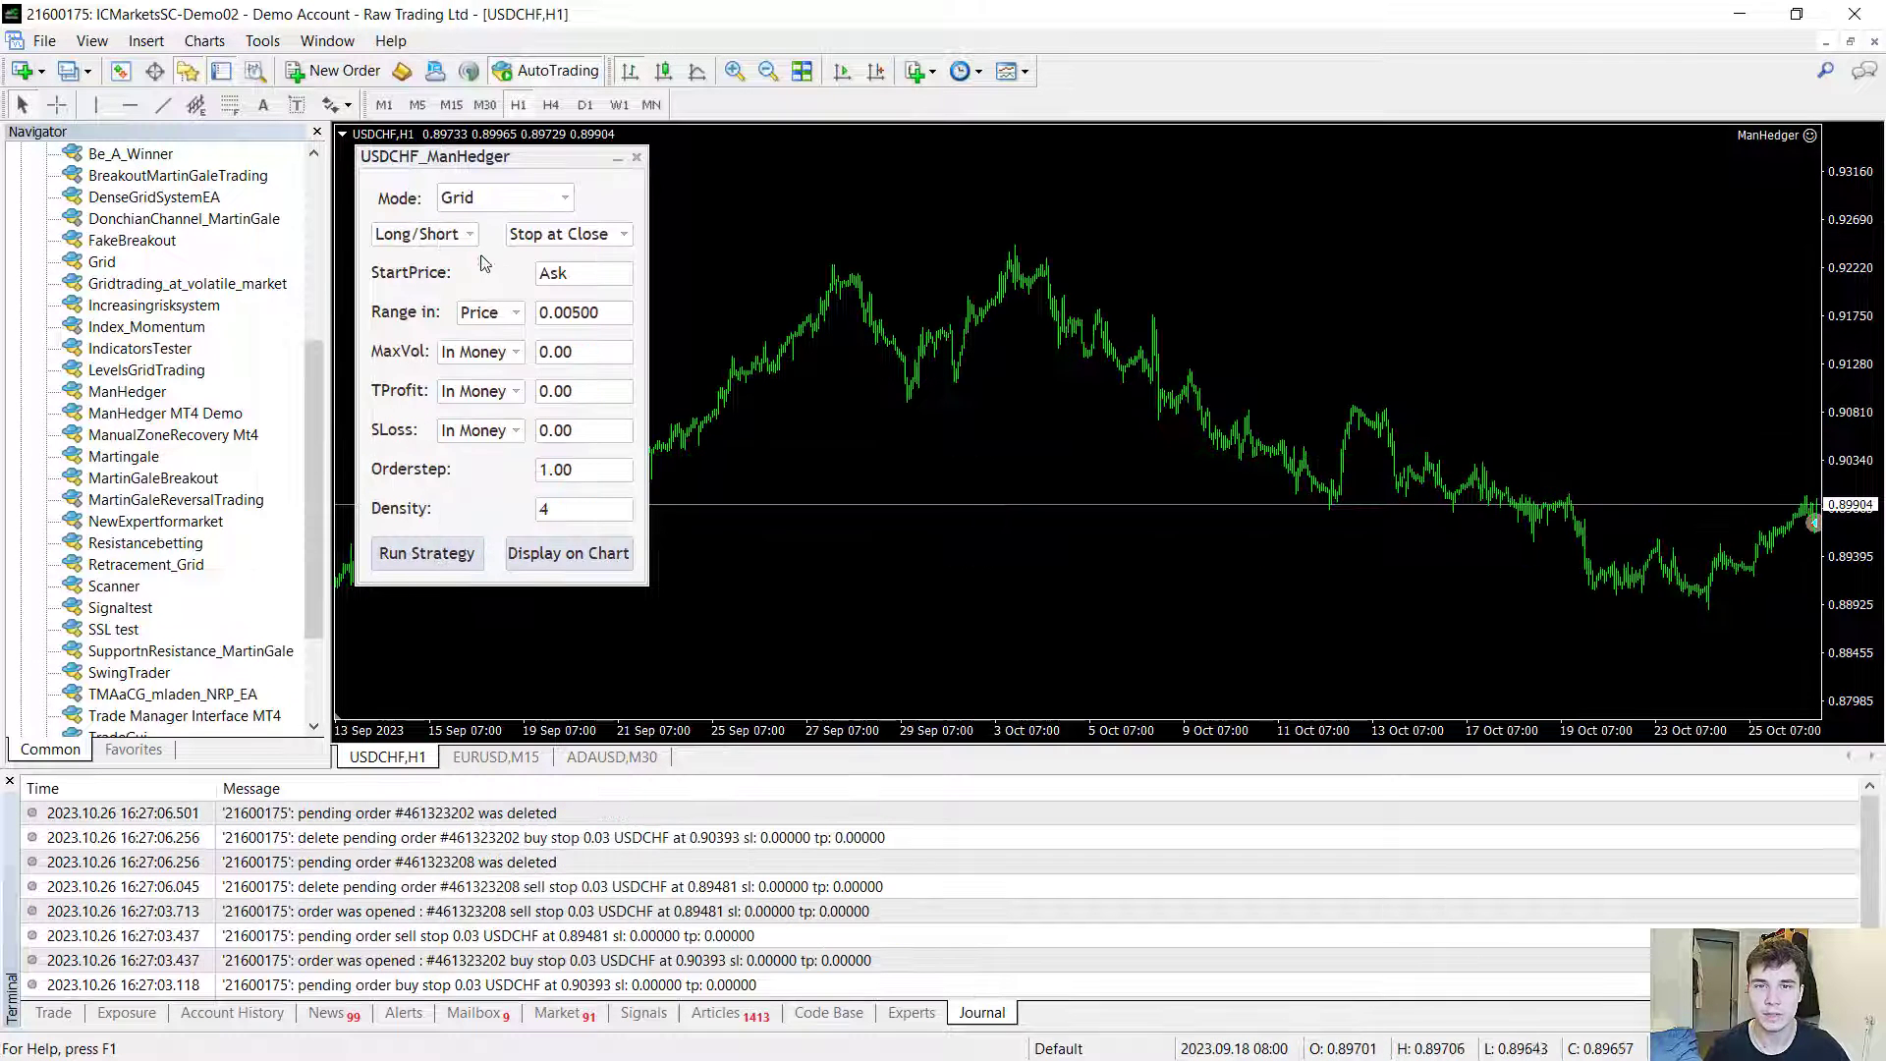
left_click(596, 551)
left_click_drag(1548, 456, 1548, 378)
left_click(422, 234)
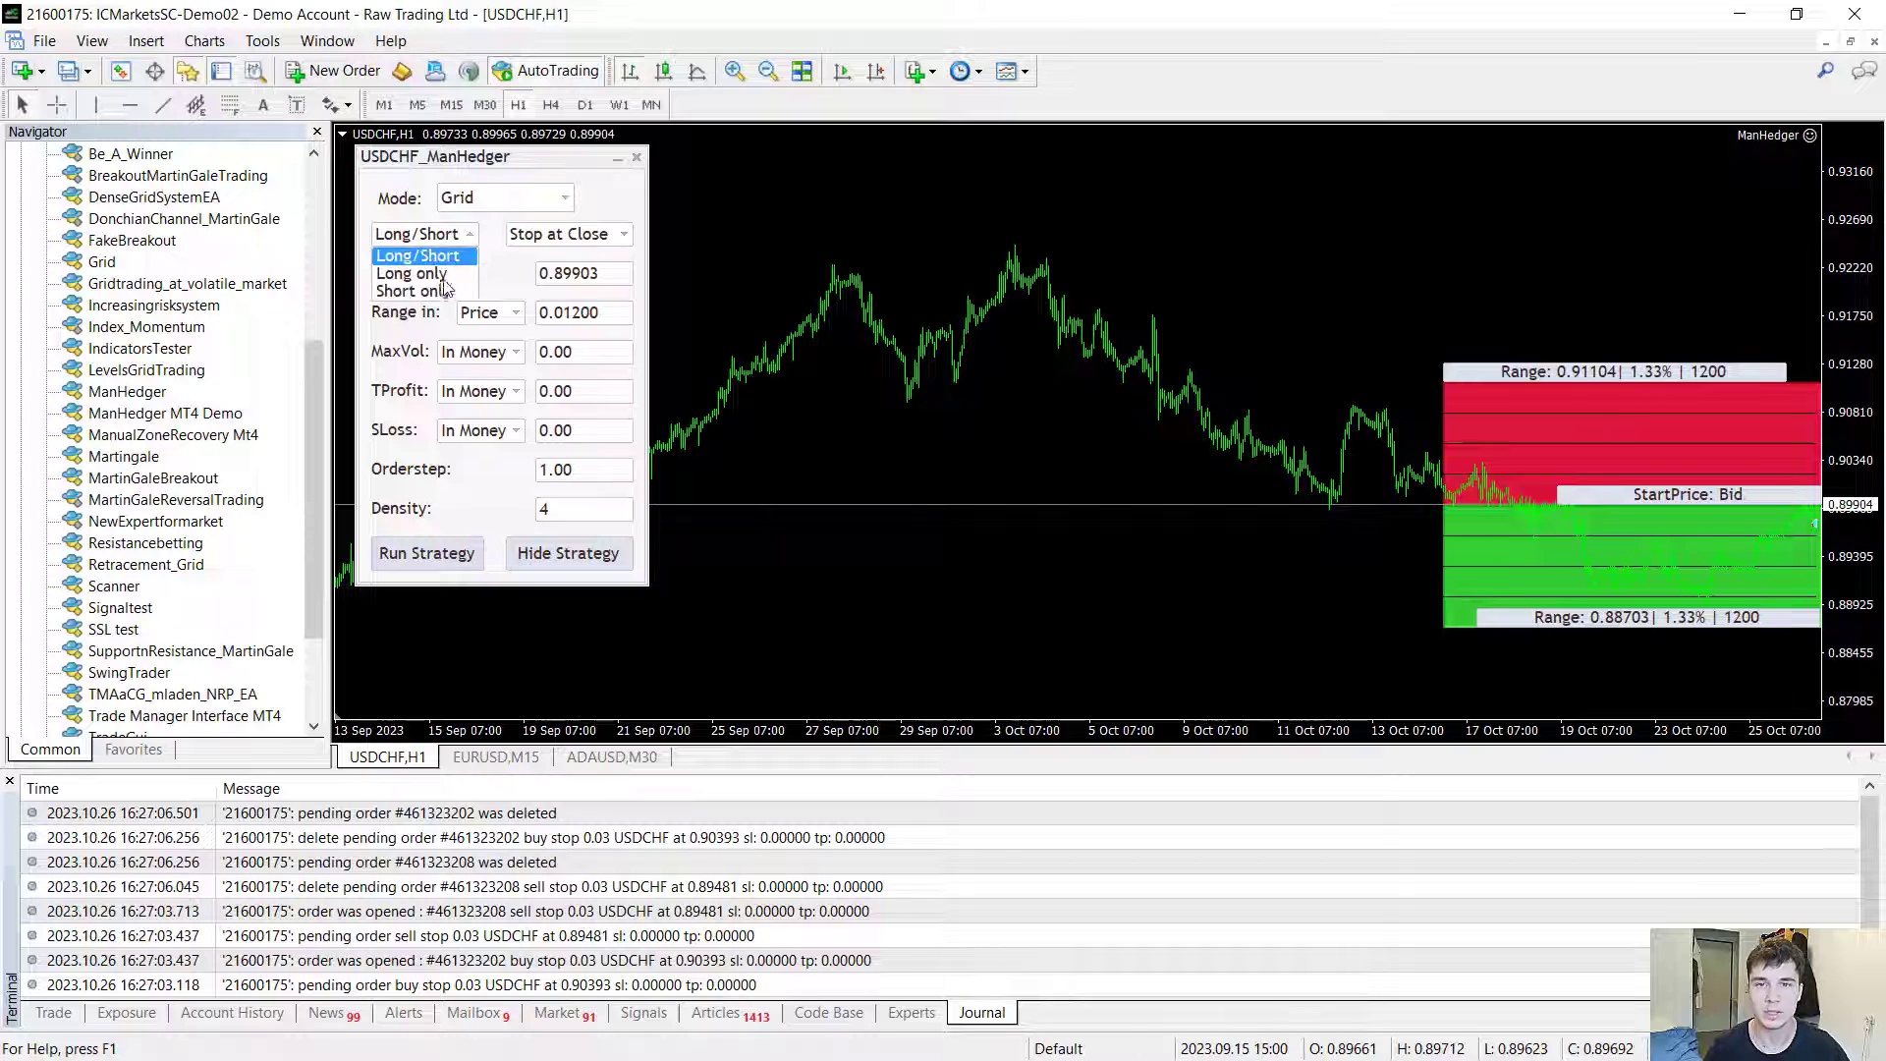
left_click(413, 263)
left_click_drag(1549, 499, 1549, 432)
left_click_drag(1532, 575, 1532, 664)
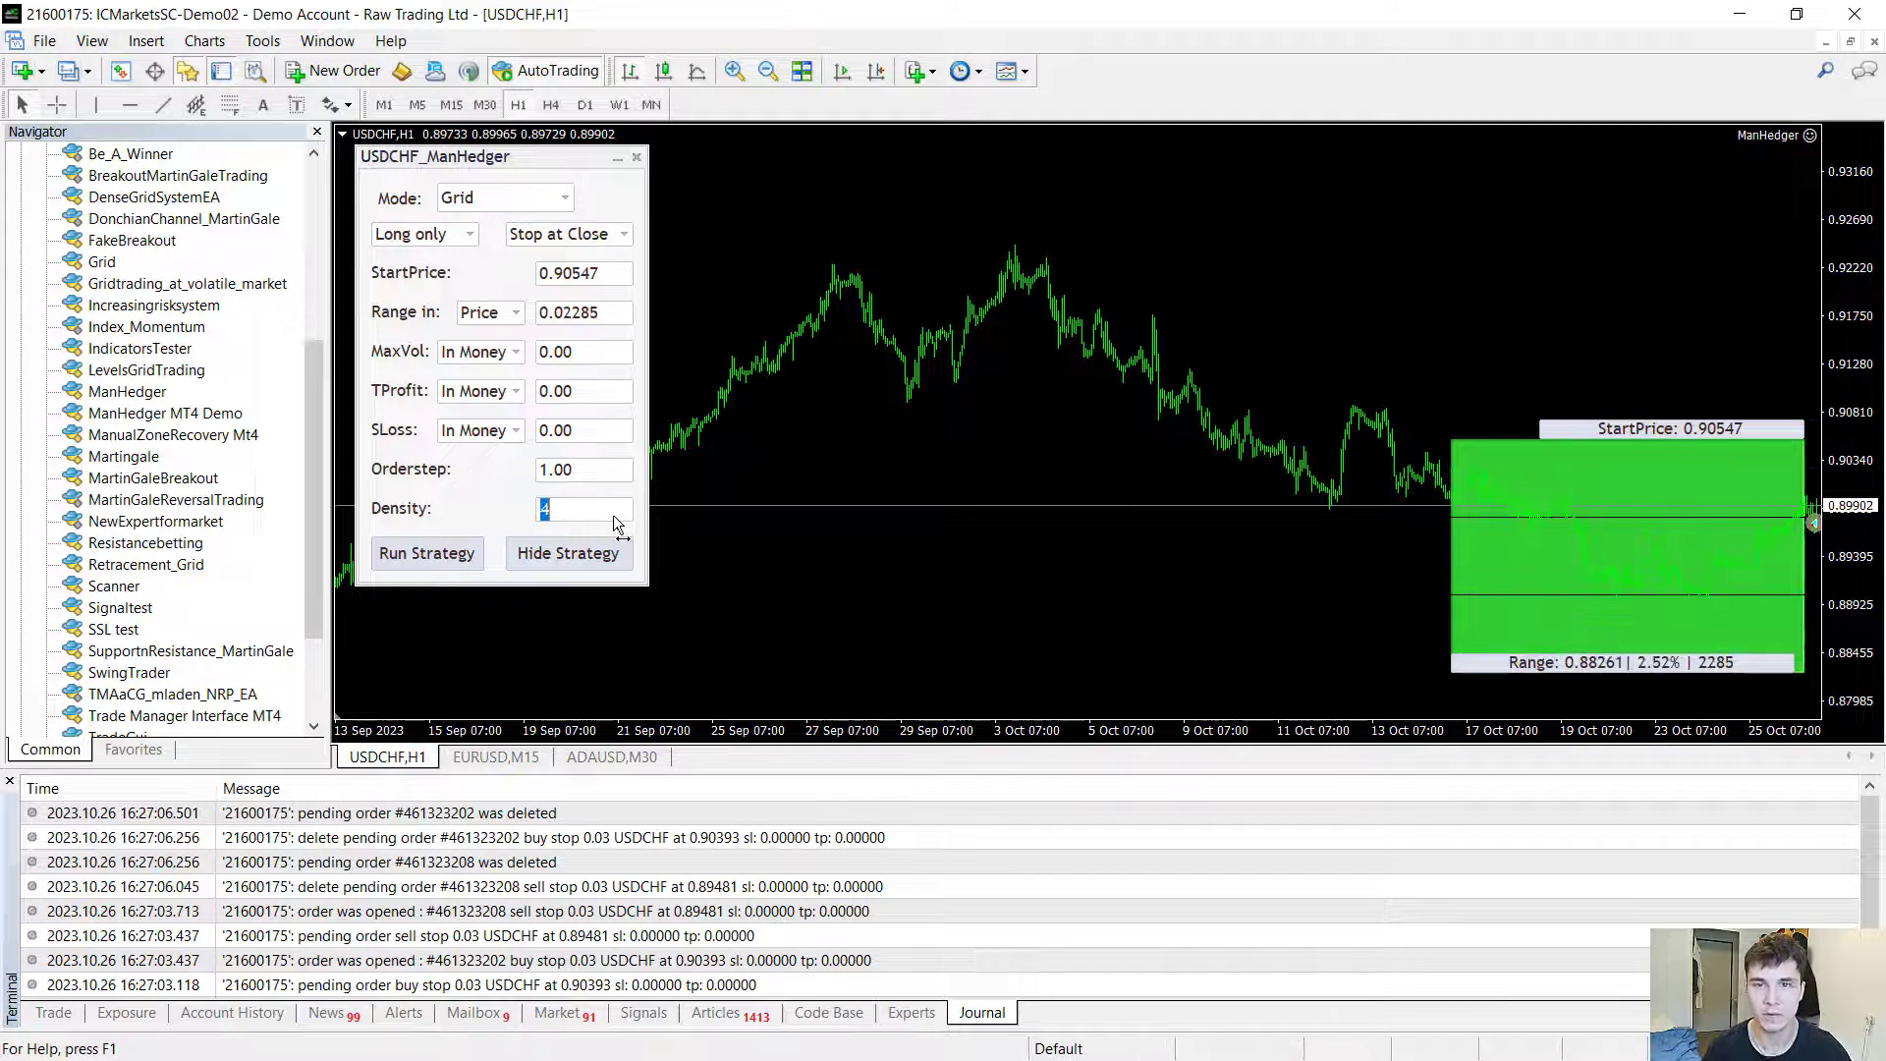